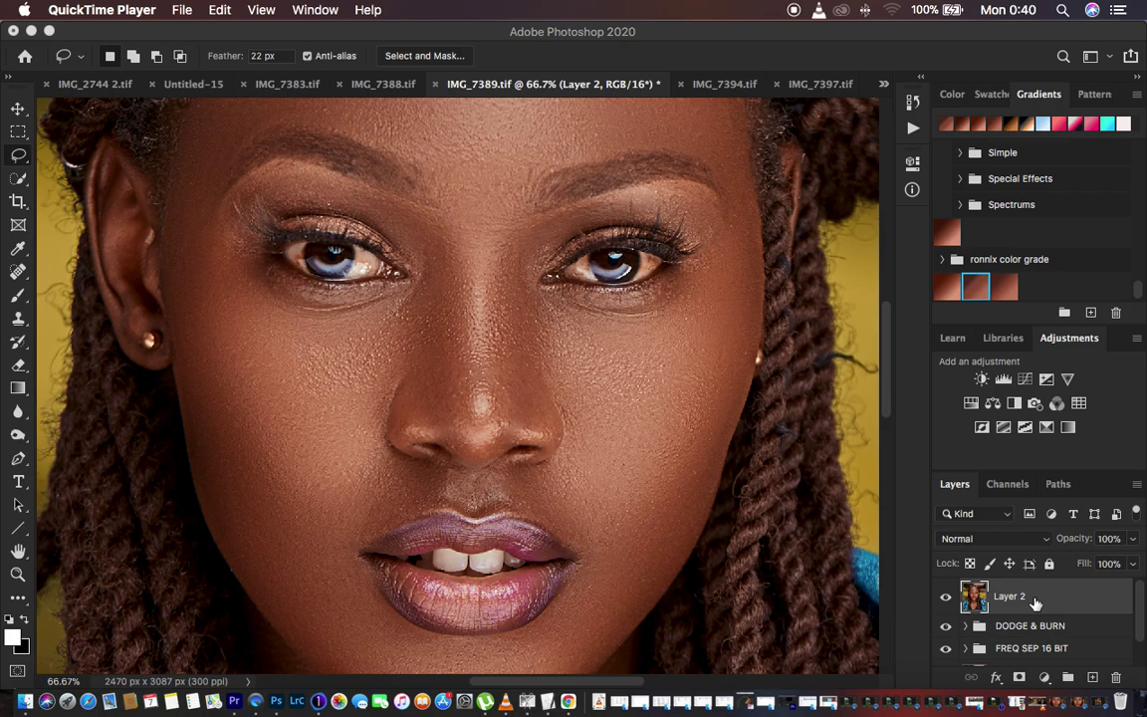
Step: Switch to Photoshop and open the Camera Raw filter on Layer 2
{"action": "left_click", "coordinate": [883, 403]}
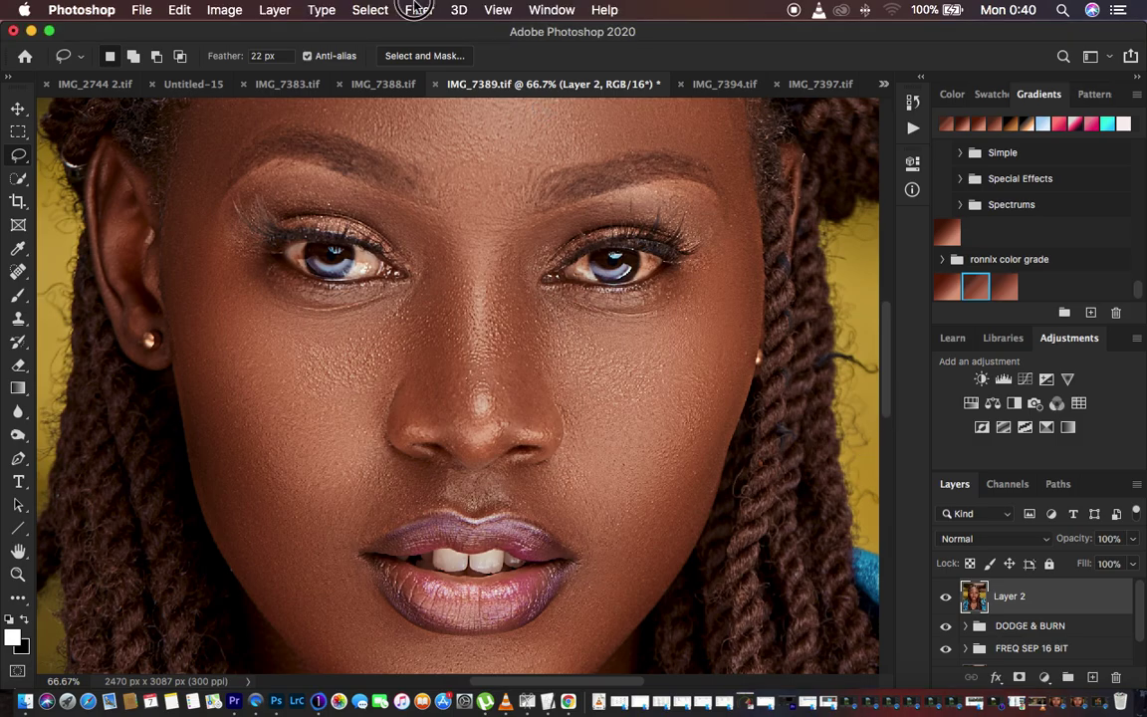
{"action": "left_click", "coordinate": [416, 9]}
{"action": "left_click", "coordinate": [468, 120]}
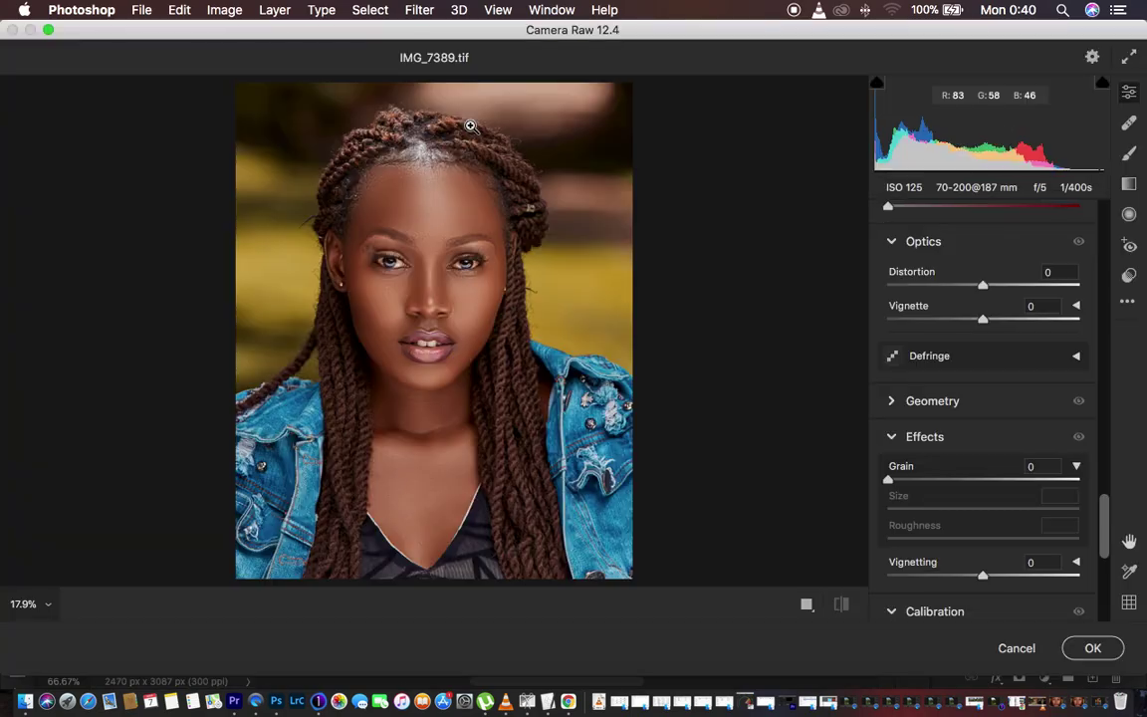
Step: Examine the whites of the eyes and the teeth up close, ending on the eye at image right at 200%
{"action": "left_click", "coordinate": [463, 261]}
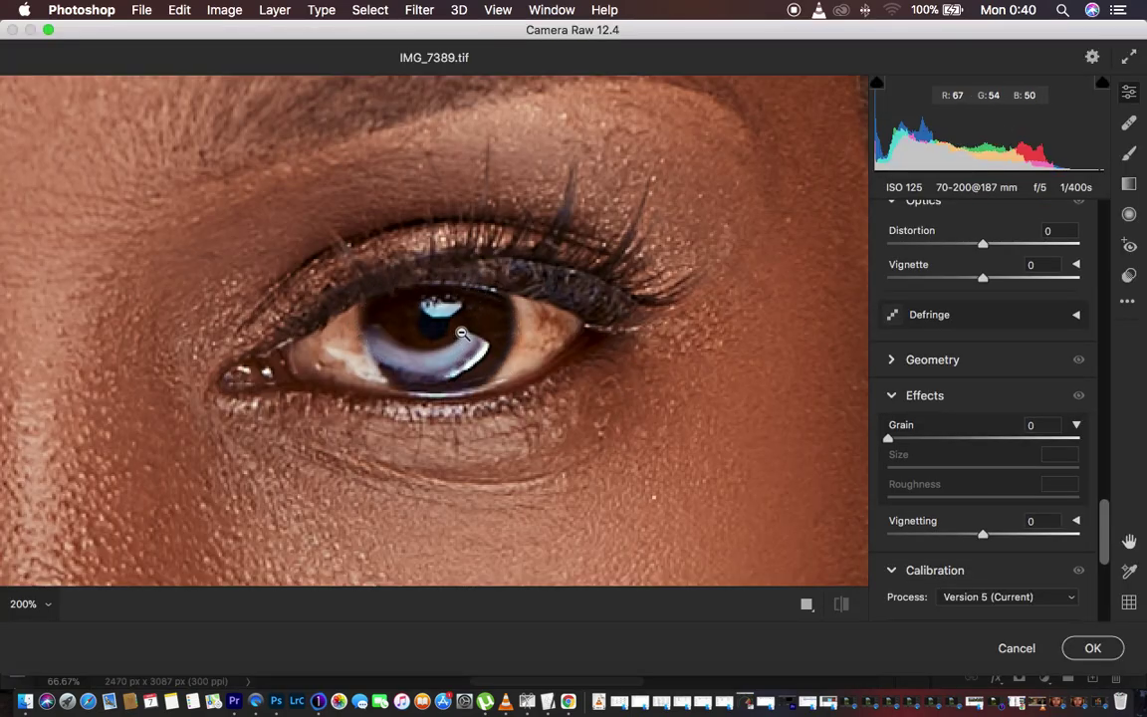
{"action": "left_click", "coordinate": [412, 308]}
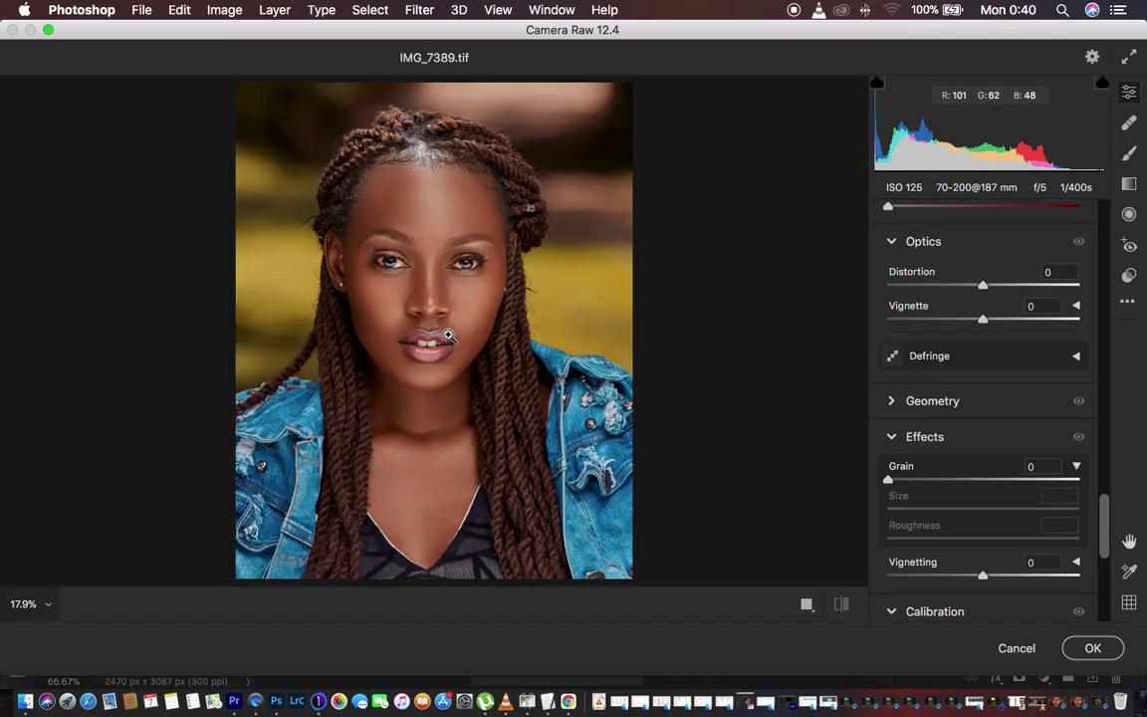
{"action": "key", "text": "super+equal"}
{"action": "key", "text": "super+equal"}
{"action": "key", "text": "super+equal"}
{"action": "key", "text": "super+equal"}
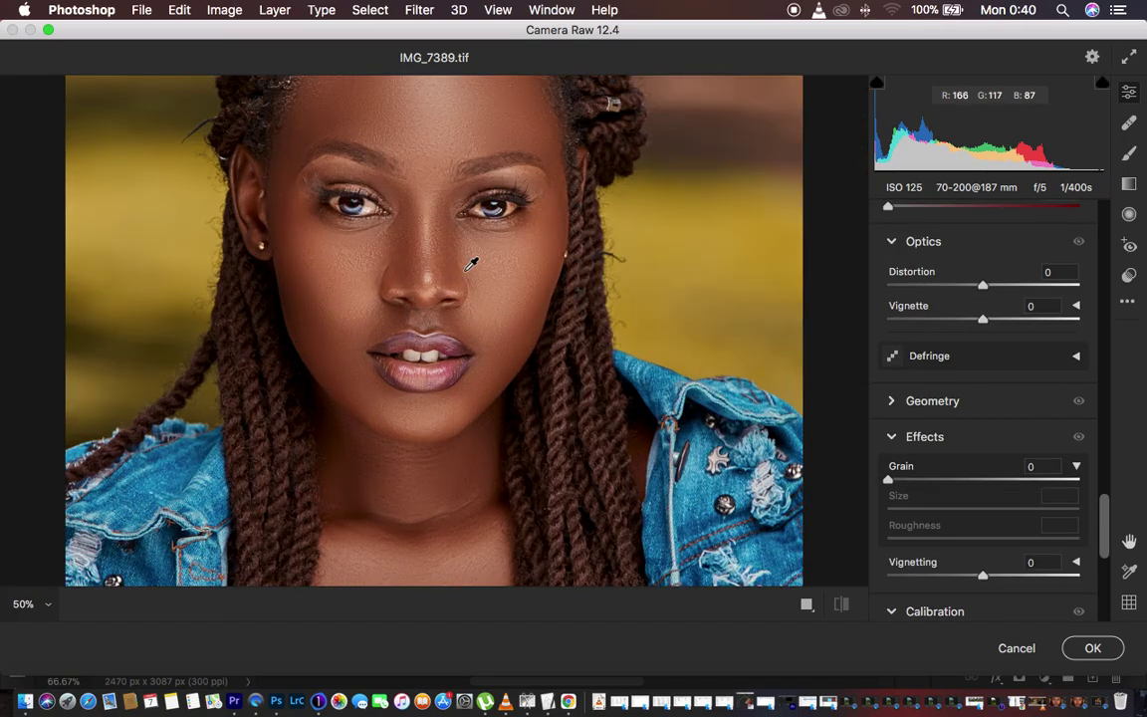
{"action": "key", "text": "super+equal"}
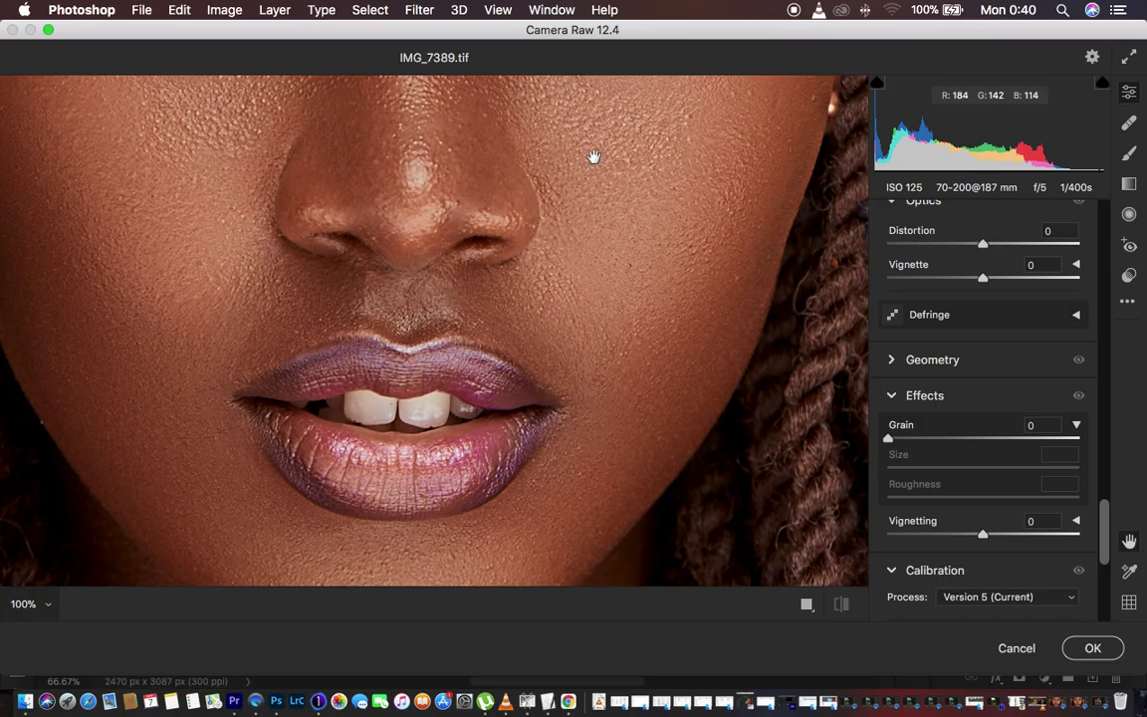
{"action": "scroll", "coordinate": [588, 259], "scroll_direction": "up", "scroll_amount": 3}
{"action": "scroll", "coordinate": [584, 398], "scroll_direction": "up", "scroll_amount": 5}
{"action": "scroll", "coordinate": [549, 271], "scroll_direction": "right", "scroll_amount": 3}
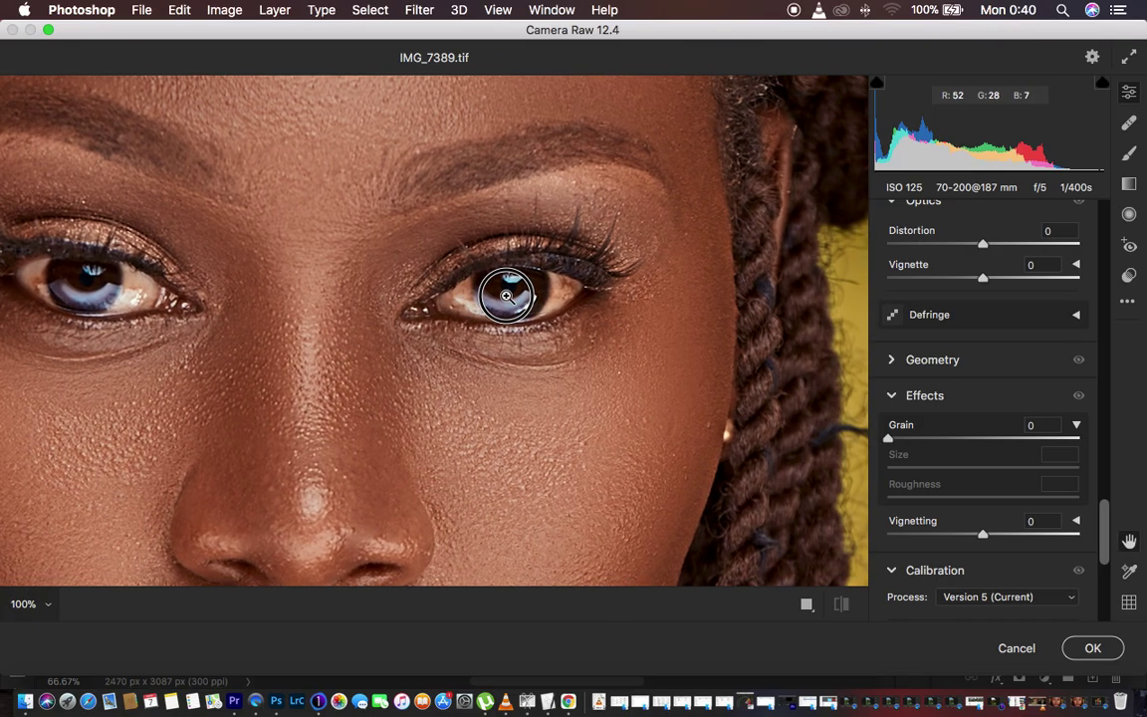
{"action": "scroll", "coordinate": [531, 304], "scroll_direction": "up", "scroll_amount": 5}
{"action": "scroll", "coordinate": [567, 310], "scroll_direction": "left", "scroll_amount": 3}
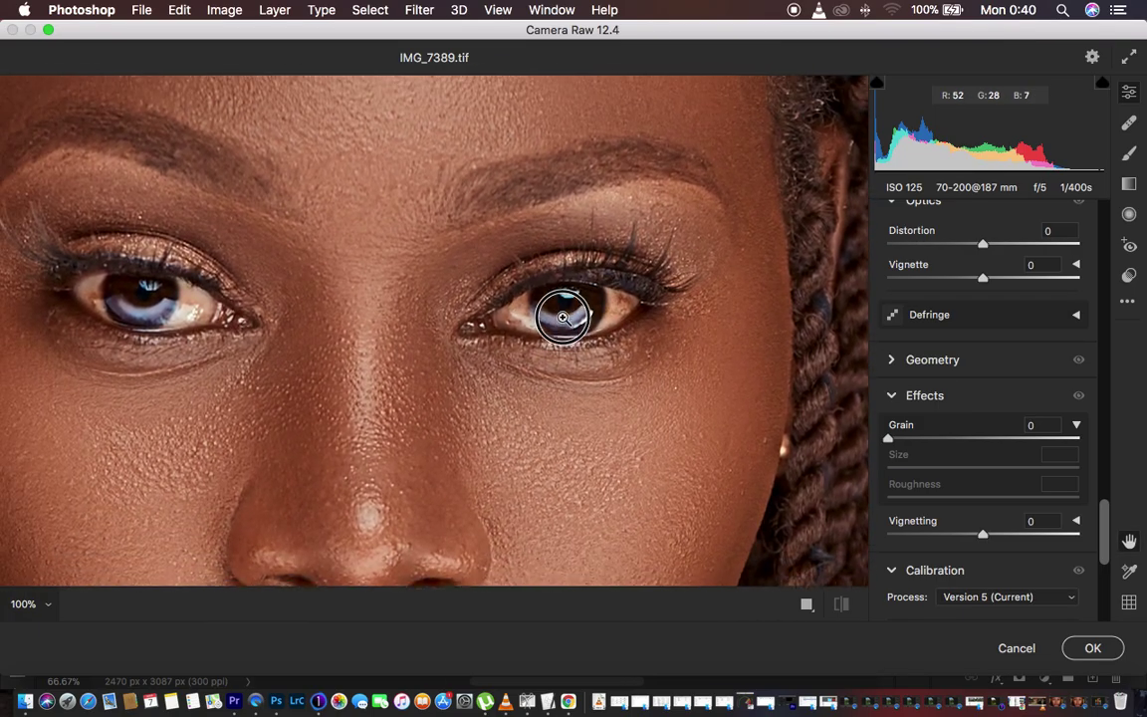
{"action": "key", "text": "super+equal"}
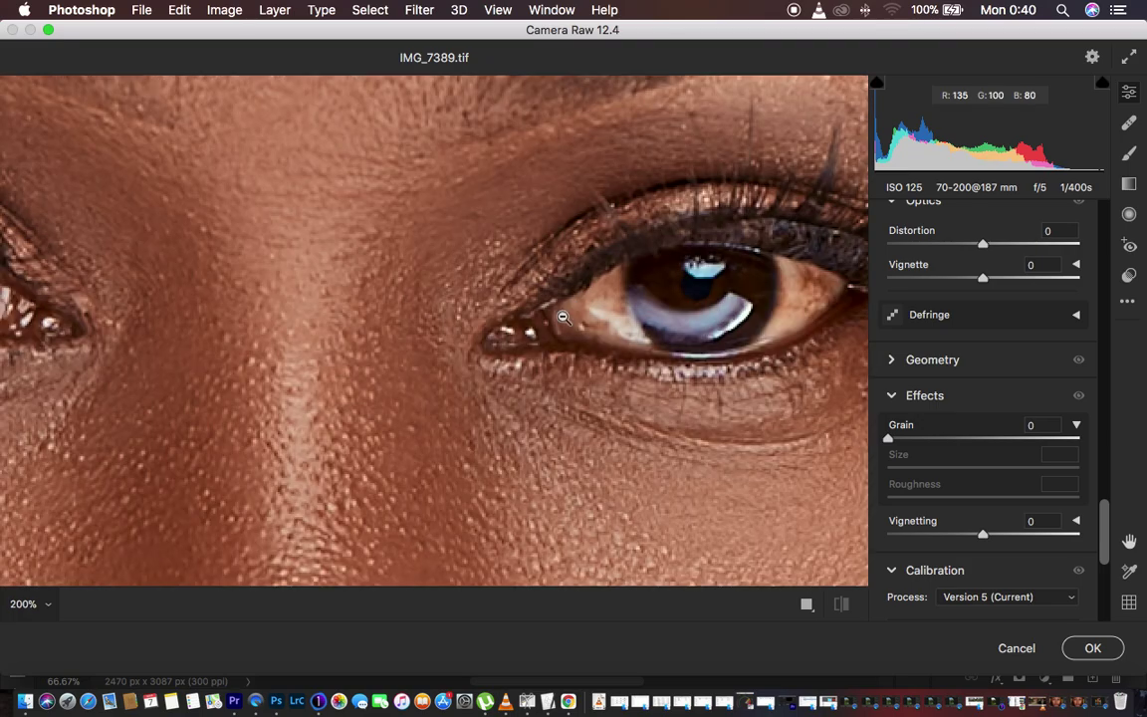
{"action": "left_click_drag", "start_coordinate": [709, 261], "coordinate": [479, 256]}
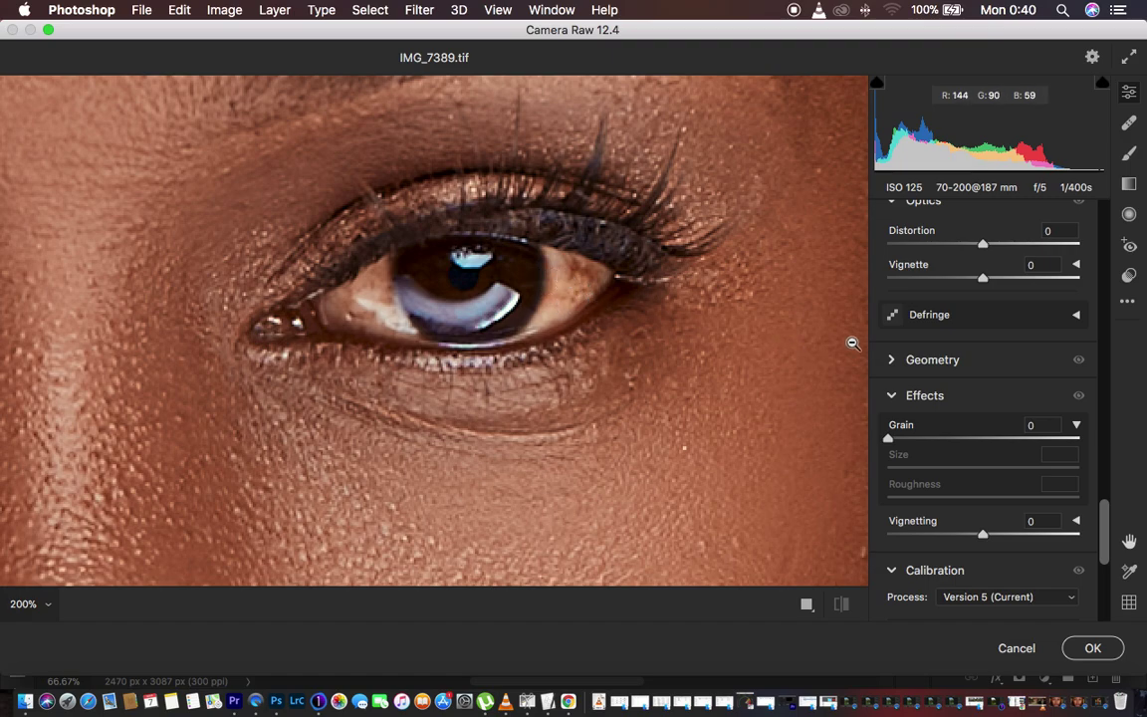
{"action": "scroll", "coordinate": [1070, 356], "scroll_direction": "up", "scroll_amount": 10}
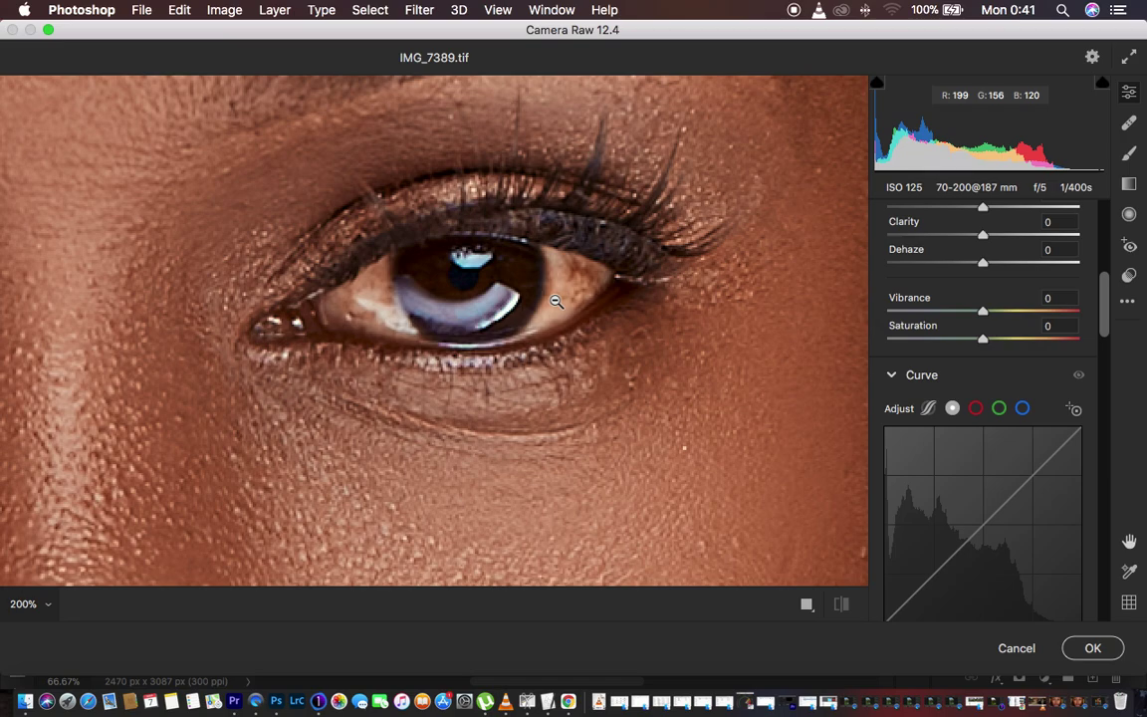
Step: Start a local adjustment brush with Temperature -19 and Tint +60
{"action": "key", "text": "k"}
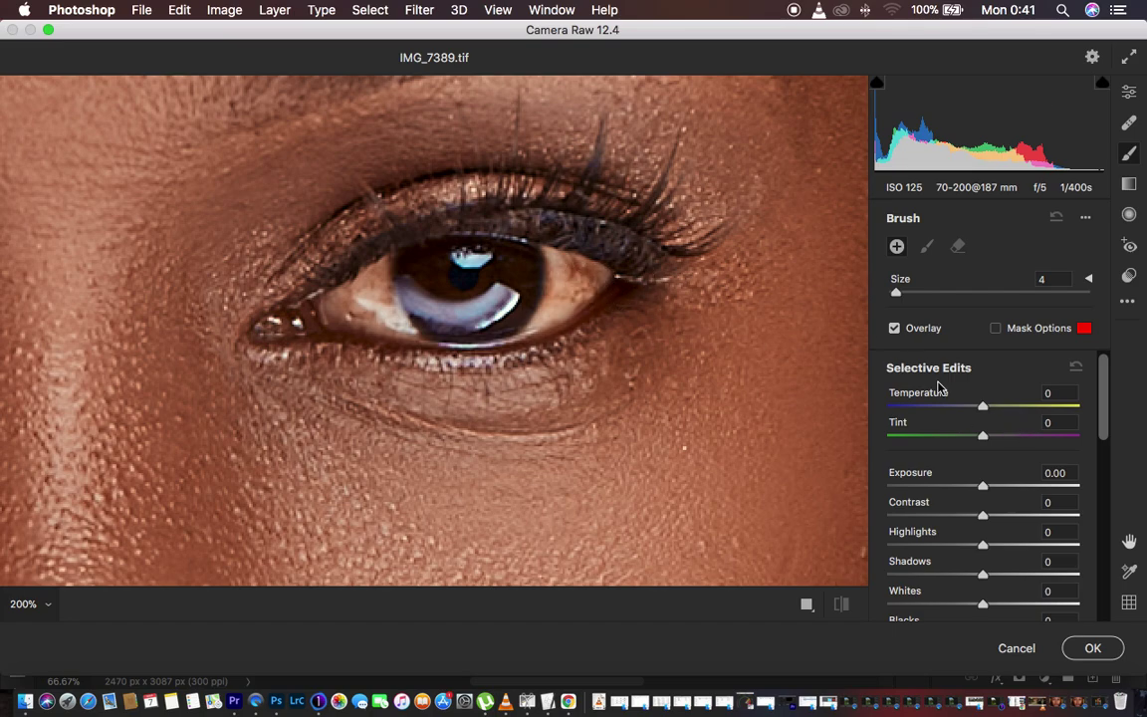
{"action": "left_click_drag", "start_coordinate": [984, 408], "coordinate": [968, 407]}
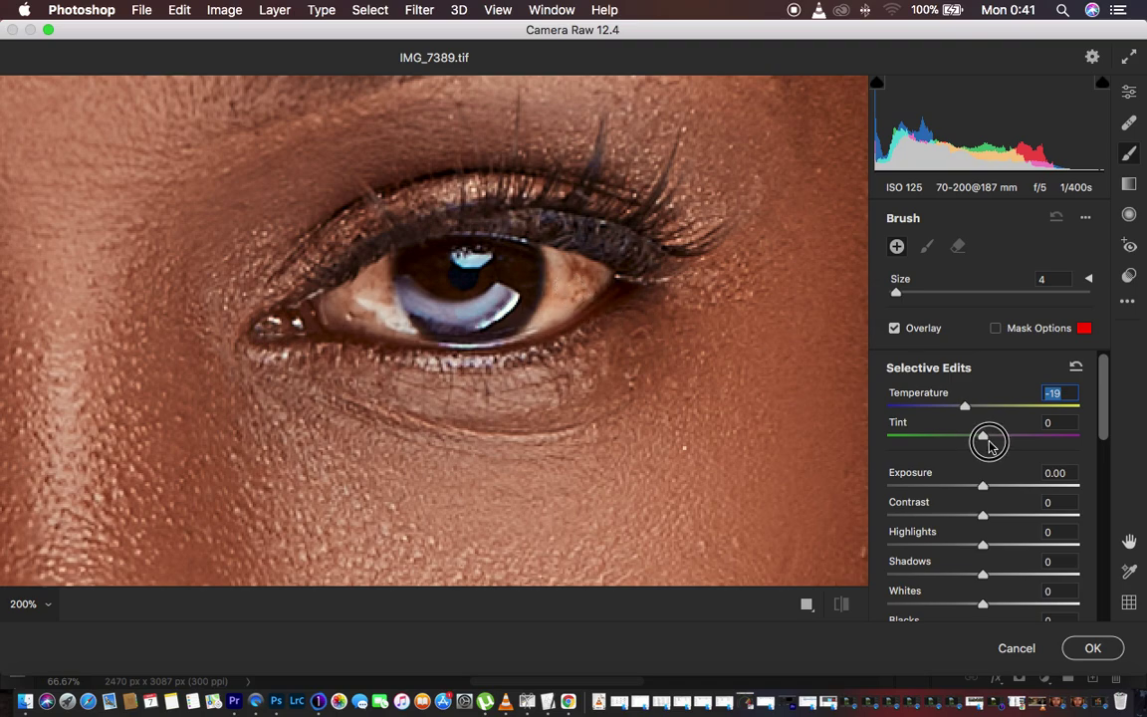
{"action": "left_click_drag", "start_coordinate": [985, 438], "coordinate": [1043, 443]}
{"action": "left_click_drag", "start_coordinate": [1044, 442], "coordinate": [1043, 442]}
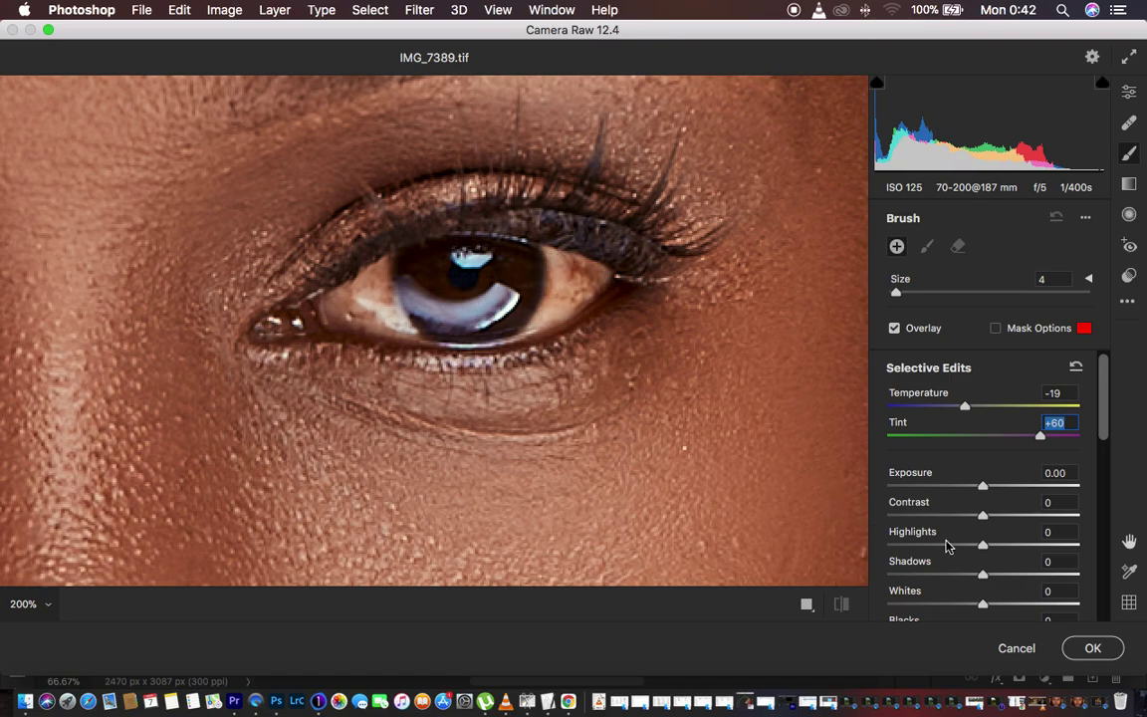
Step: Set the brush's Highlights to +4, Whites to +4 and Saturation to -60
{"action": "left_click_drag", "start_coordinate": [985, 546], "coordinate": [988, 546]}
{"action": "left_click_drag", "start_coordinate": [1102, 430], "coordinate": [986, 482]}
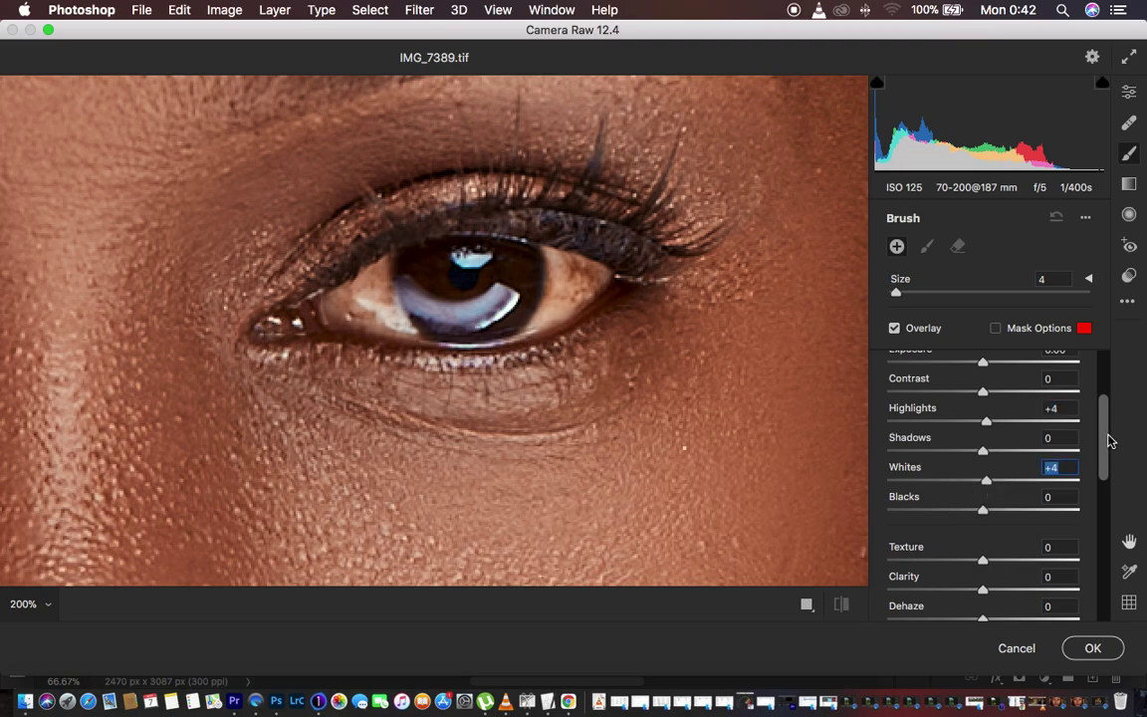
{"action": "left_click_drag", "start_coordinate": [1107, 440], "coordinate": [1106, 510]}
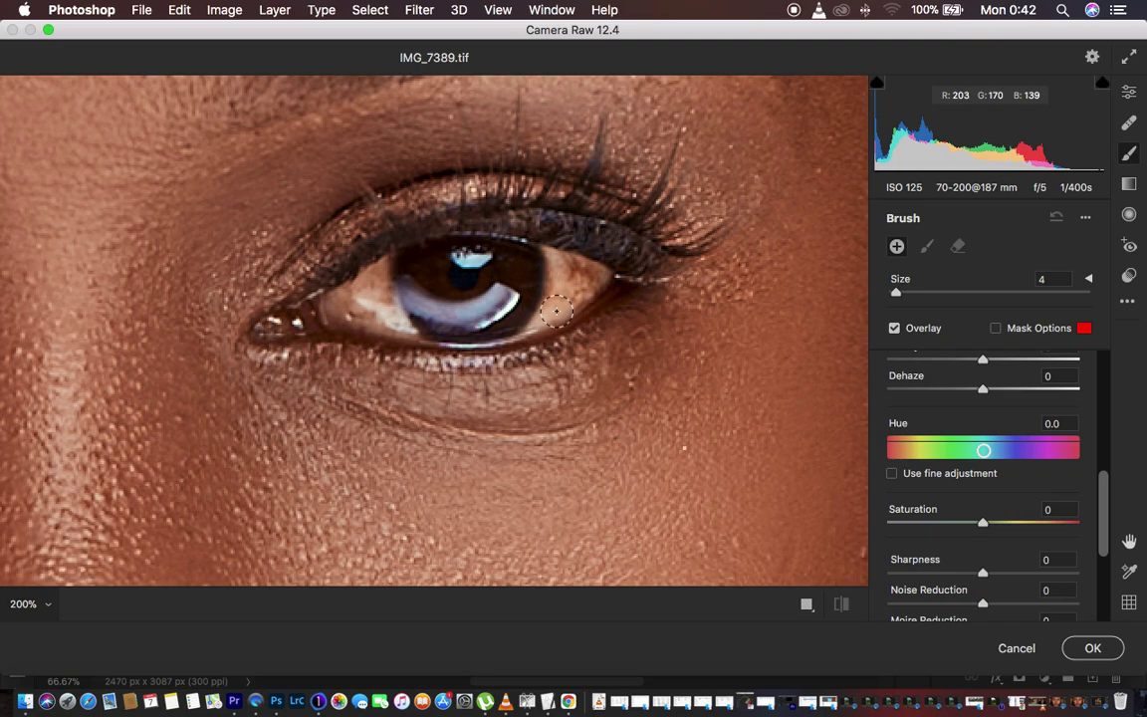
{"action": "left_click_drag", "start_coordinate": [982, 522], "coordinate": [924, 527]}
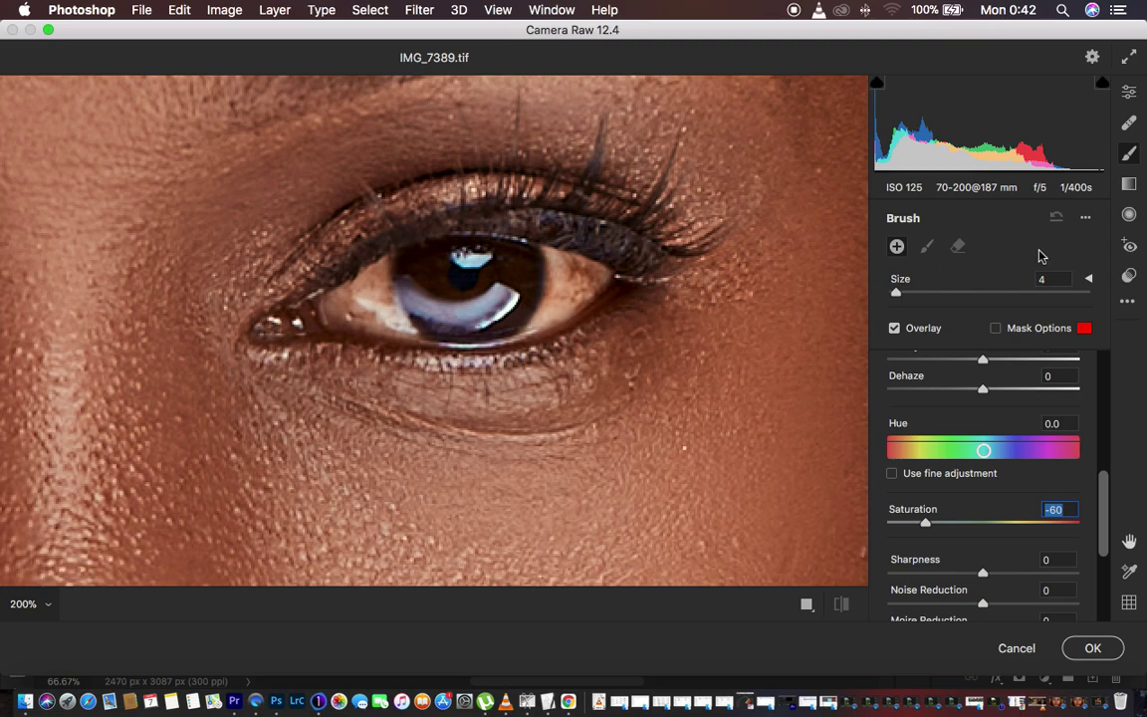
{"action": "left_click", "coordinate": [1086, 219]}
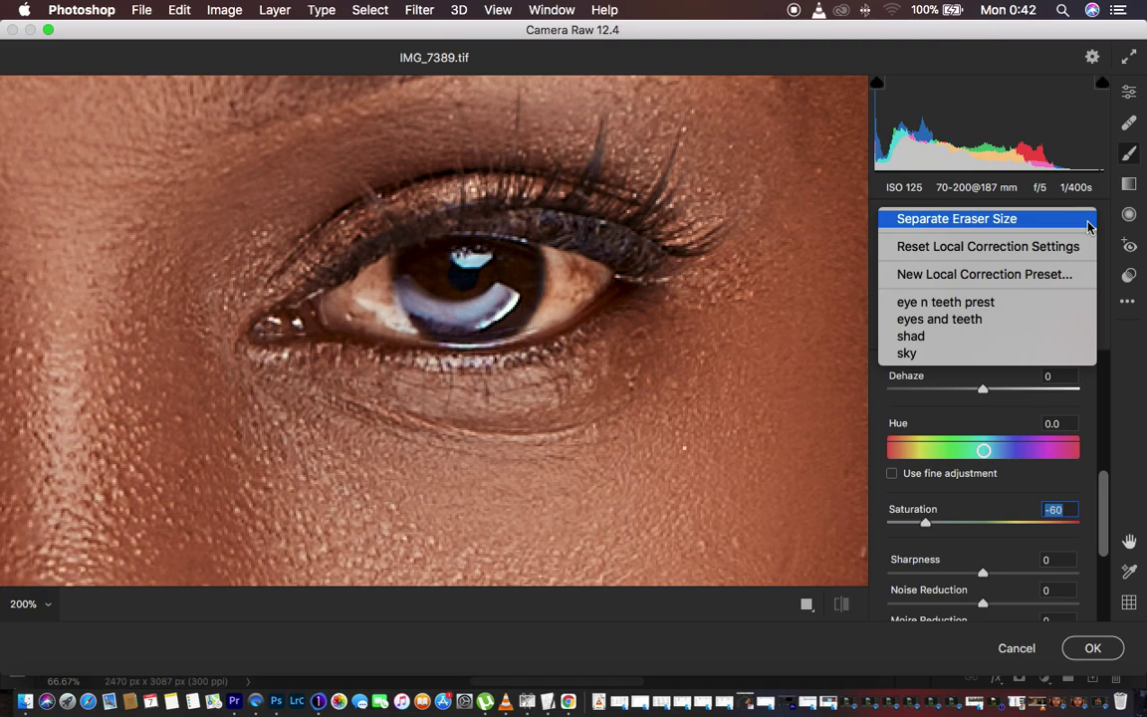
{"action": "left_click", "coordinate": [986, 274]}
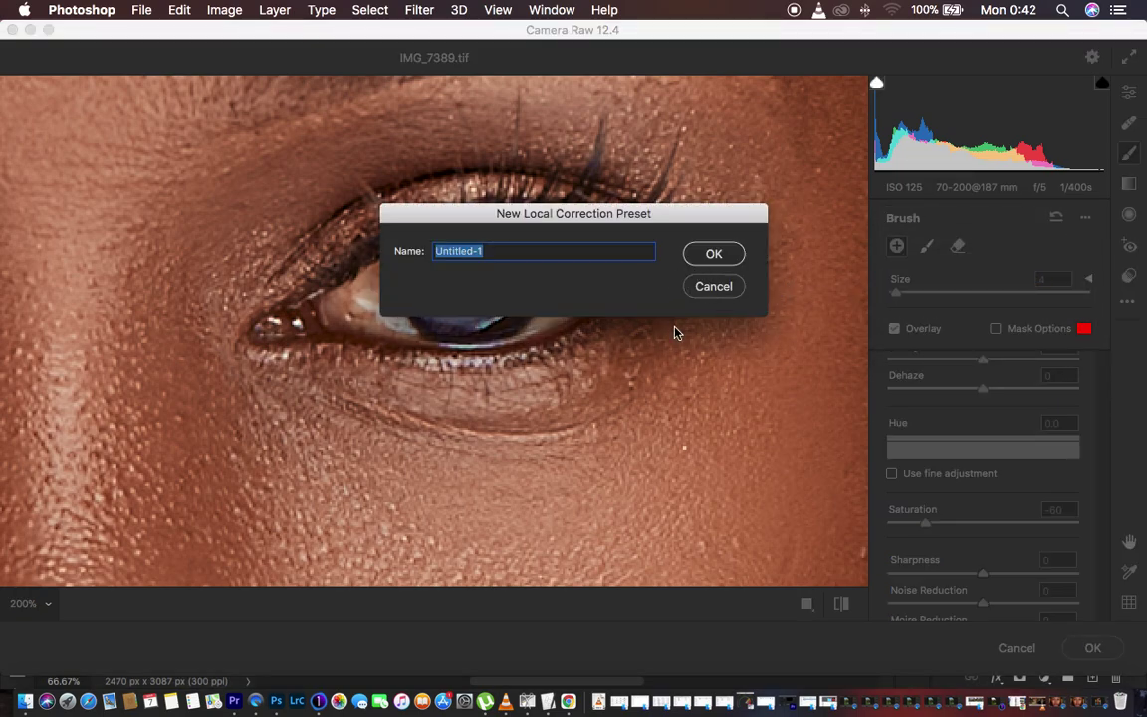
{"action": "left_click", "coordinate": [720, 289]}
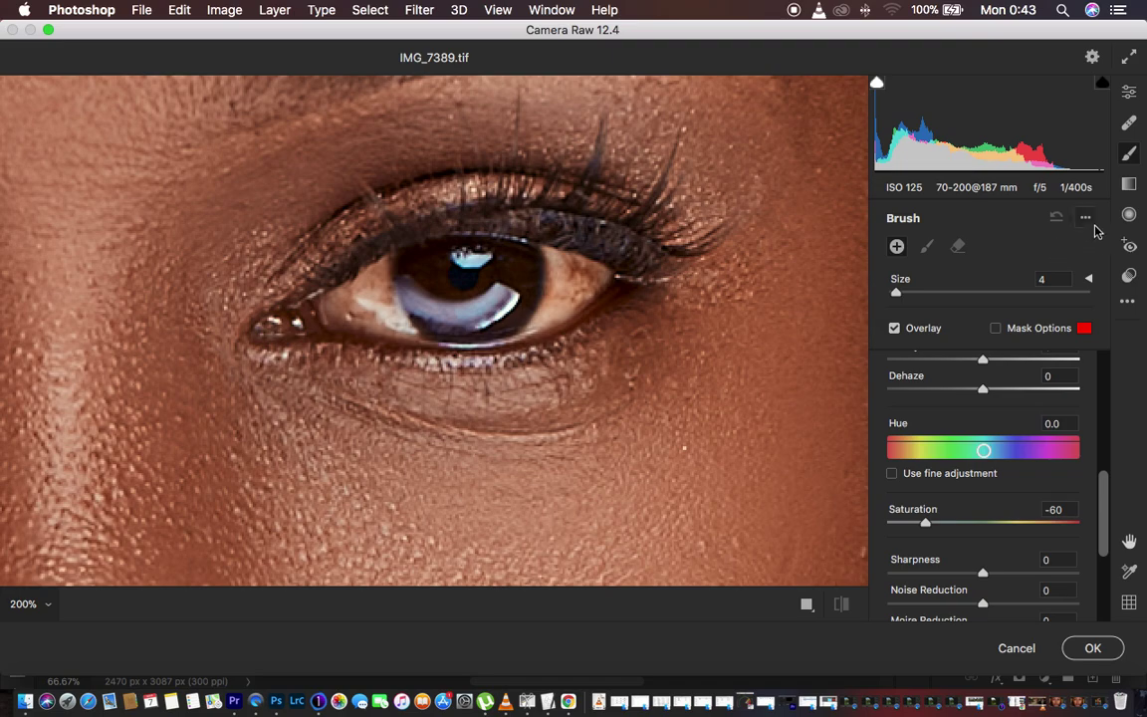
{"action": "left_click", "coordinate": [1086, 221]}
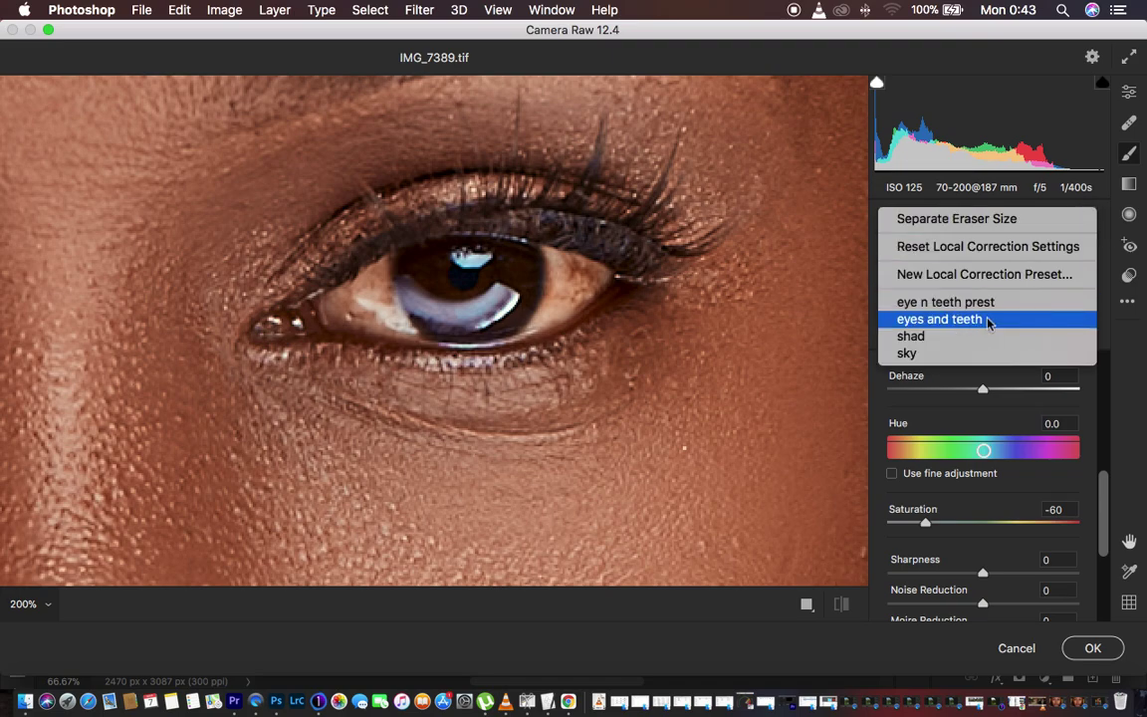
{"action": "left_click", "coordinate": [584, 286]}
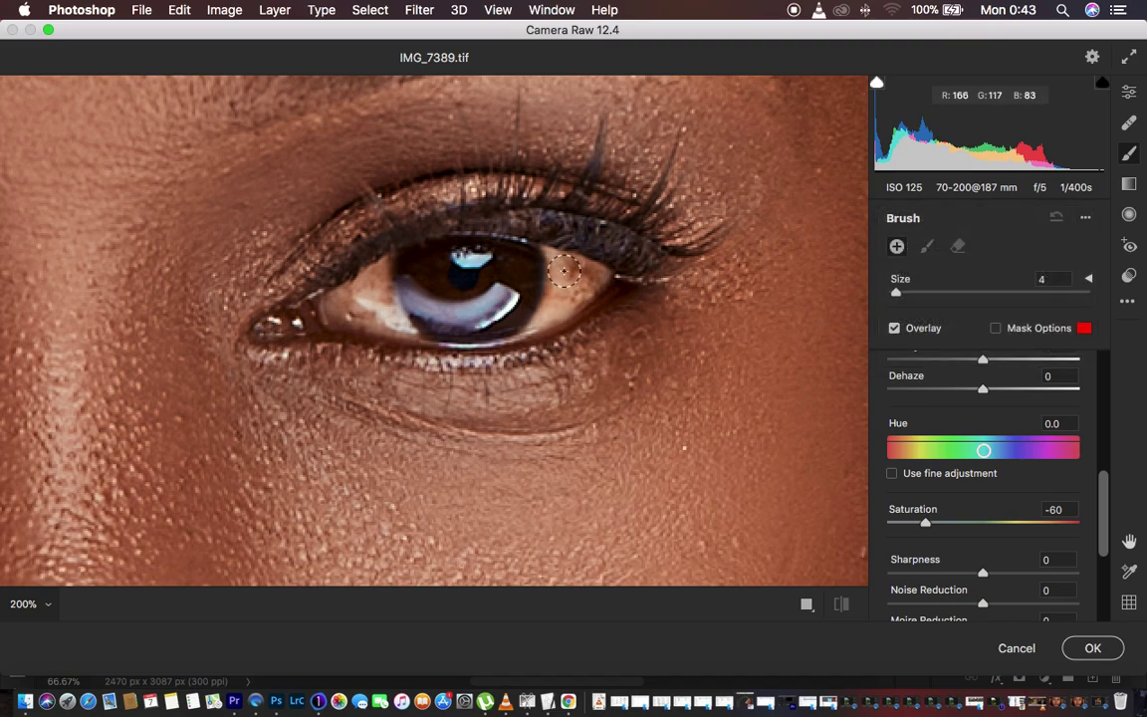
Step: Paint the brush adjustment over the white and iris of the eye at image right, trying a test stroke on the skin
{"action": "mouse_move", "coordinate": [558, 256]}
{"action": "left_mouse_down"}
{"action": "mouse_move", "coordinate": [551, 295]}
{"action": "mouse_move", "coordinate": [558, 261]}
{"action": "mouse_move", "coordinate": [563, 293]}
{"action": "mouse_move", "coordinate": [527, 318]}
{"action": "mouse_move", "coordinate": [558, 269]}
{"action": "mouse_move", "coordinate": [589, 280]}
{"action": "mouse_move", "coordinate": [500, 328]}
{"action": "mouse_move", "coordinate": [431, 330]}
{"action": "mouse_move", "coordinate": [390, 310]}
{"action": "mouse_move", "coordinate": [376, 286]}
{"action": "mouse_move", "coordinate": [376, 311]}
{"action": "mouse_move", "coordinate": [351, 288]}
{"action": "mouse_move", "coordinate": [373, 273]}
{"action": "mouse_move", "coordinate": [382, 286]}
{"action": "mouse_move", "coordinate": [385, 266]}
{"action": "mouse_move", "coordinate": [400, 288]}
{"action": "mouse_move", "coordinate": [464, 311]}
{"action": "mouse_move", "coordinate": [508, 299]}
{"action": "mouse_move", "coordinate": [453, 303]}
{"action": "mouse_move", "coordinate": [402, 285]}
{"action": "mouse_move", "coordinate": [392, 267]}
{"action": "mouse_move", "coordinate": [377, 300]}
{"action": "mouse_move", "coordinate": [404, 317]}
{"action": "mouse_move", "coordinate": [361, 301]}
{"action": "mouse_move", "coordinate": [427, 316]}
{"action": "mouse_move", "coordinate": [499, 311]}
{"action": "mouse_move", "coordinate": [559, 262]}
{"action": "mouse_move", "coordinate": [574, 264]}
{"action": "mouse_move", "coordinate": [575, 293]}
{"action": "mouse_move", "coordinate": [580, 285]}
{"action": "mouse_move", "coordinate": [535, 312]}
{"action": "mouse_move", "coordinate": [549, 293]}
{"action": "mouse_move", "coordinate": [542, 261]}
{"action": "mouse_move", "coordinate": [538, 294]}
{"action": "mouse_move", "coordinate": [426, 301]}
{"action": "mouse_move", "coordinate": [372, 275]}
{"action": "mouse_move", "coordinate": [393, 311]}
{"action": "mouse_move", "coordinate": [360, 307]}
{"action": "mouse_move", "coordinate": [364, 286]}
{"action": "mouse_move", "coordinate": [353, 299]}
{"action": "mouse_move", "coordinate": [436, 327]}
{"action": "mouse_move", "coordinate": [568, 287]}
{"action": "left_mouse_up"}
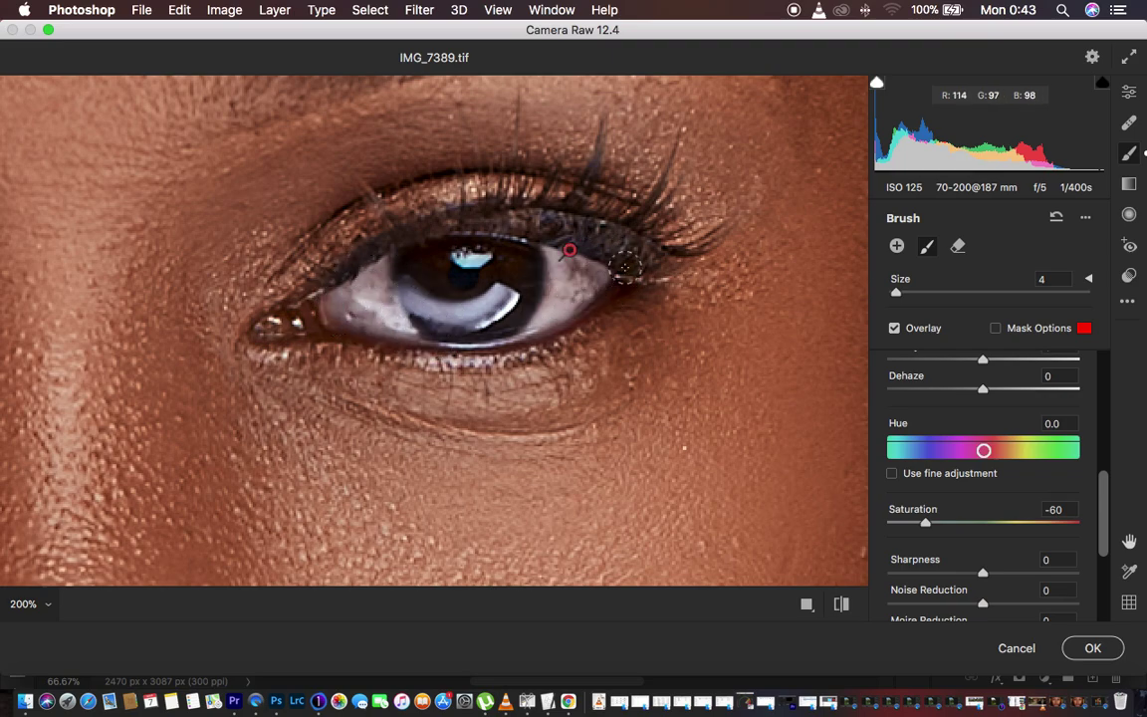
{"action": "left_click_drag", "start_coordinate": [780, 177], "coordinate": [767, 335]}
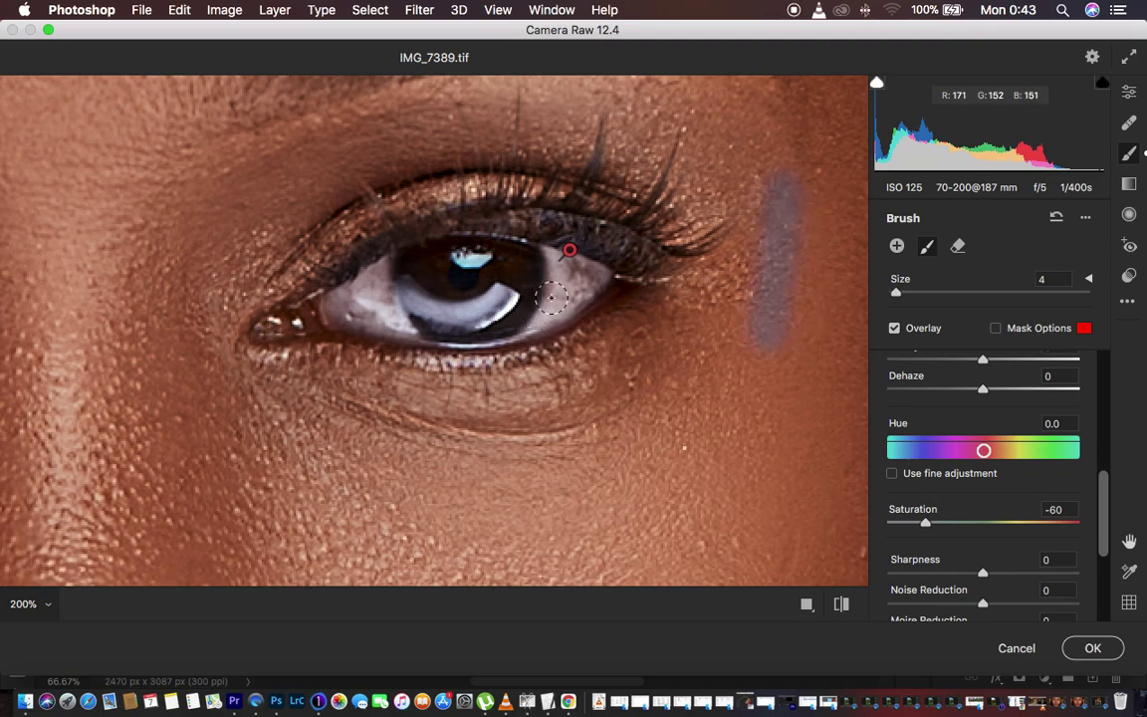
{"action": "left_click_drag", "start_coordinate": [551, 297], "coordinate": [556, 295]}
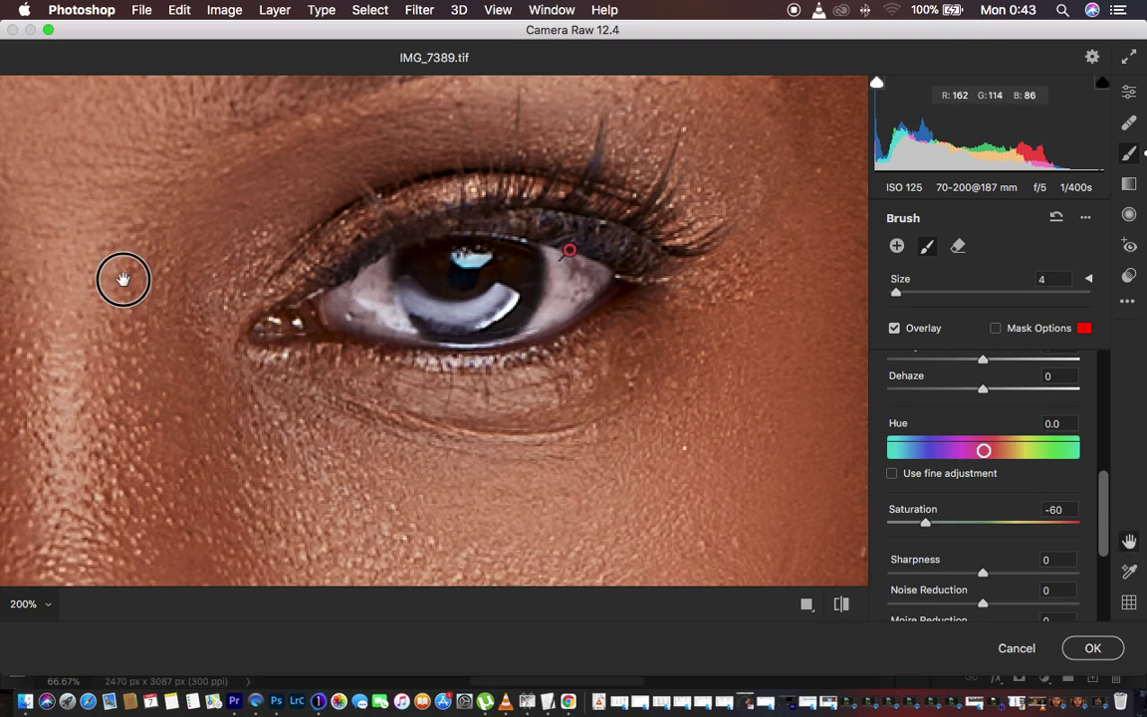
Step: Paint the same brush adjustment over the white and iris of the other eye
{"action": "left_click_drag", "start_coordinate": [123, 277], "coordinate": [529, 287]}
{"action": "left_click_drag", "start_coordinate": [184, 313], "coordinate": [435, 336]}
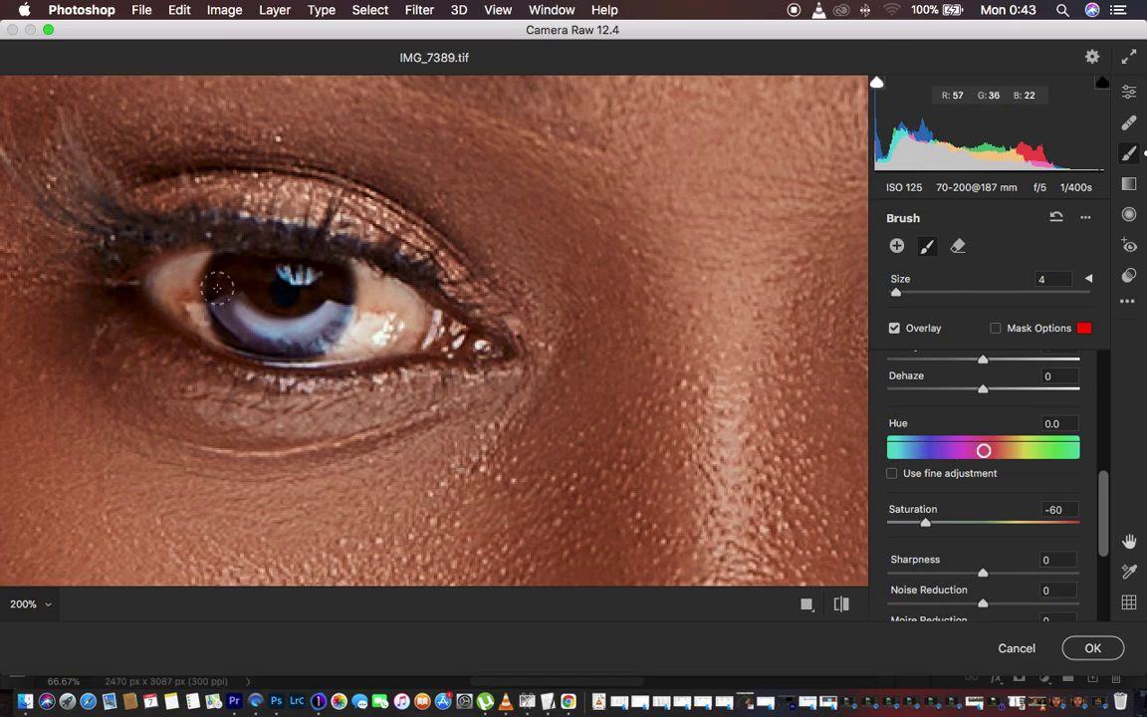
{"action": "mouse_move", "coordinate": [187, 306]}
{"action": "left_mouse_down"}
{"action": "mouse_move", "coordinate": [186, 269]}
{"action": "mouse_move", "coordinate": [170, 274]}
{"action": "mouse_move", "coordinate": [199, 322]}
{"action": "mouse_move", "coordinate": [186, 307]}
{"action": "mouse_move", "coordinate": [209, 253]}
{"action": "mouse_move", "coordinate": [178, 290]}
{"action": "mouse_move", "coordinate": [226, 326]}
{"action": "mouse_move", "coordinate": [215, 308]}
{"action": "mouse_move", "coordinate": [270, 332]}
{"action": "mouse_move", "coordinate": [303, 327]}
{"action": "mouse_move", "coordinate": [359, 302]}
{"action": "mouse_move", "coordinate": [359, 283]}
{"action": "mouse_move", "coordinate": [358, 332]}
{"action": "mouse_move", "coordinate": [342, 343]}
{"action": "mouse_move", "coordinate": [367, 289]}
{"action": "mouse_move", "coordinate": [405, 319]}
{"action": "mouse_move", "coordinate": [372, 290]}
{"action": "mouse_move", "coordinate": [367, 332]}
{"action": "mouse_move", "coordinate": [319, 350]}
{"action": "mouse_move", "coordinate": [350, 284]}
{"action": "mouse_move", "coordinate": [393, 298]}
{"action": "mouse_move", "coordinate": [353, 335]}
{"action": "mouse_move", "coordinate": [316, 339]}
{"action": "mouse_move", "coordinate": [200, 302]}
{"action": "mouse_move", "coordinate": [188, 263]}
{"action": "mouse_move", "coordinate": [169, 285]}
{"action": "mouse_move", "coordinate": [223, 311]}
{"action": "mouse_move", "coordinate": [202, 305]}
{"action": "mouse_move", "coordinate": [292, 323]}
{"action": "mouse_move", "coordinate": [353, 316]}
{"action": "mouse_move", "coordinate": [355, 283]}
{"action": "mouse_move", "coordinate": [374, 322]}
{"action": "left_mouse_up"}
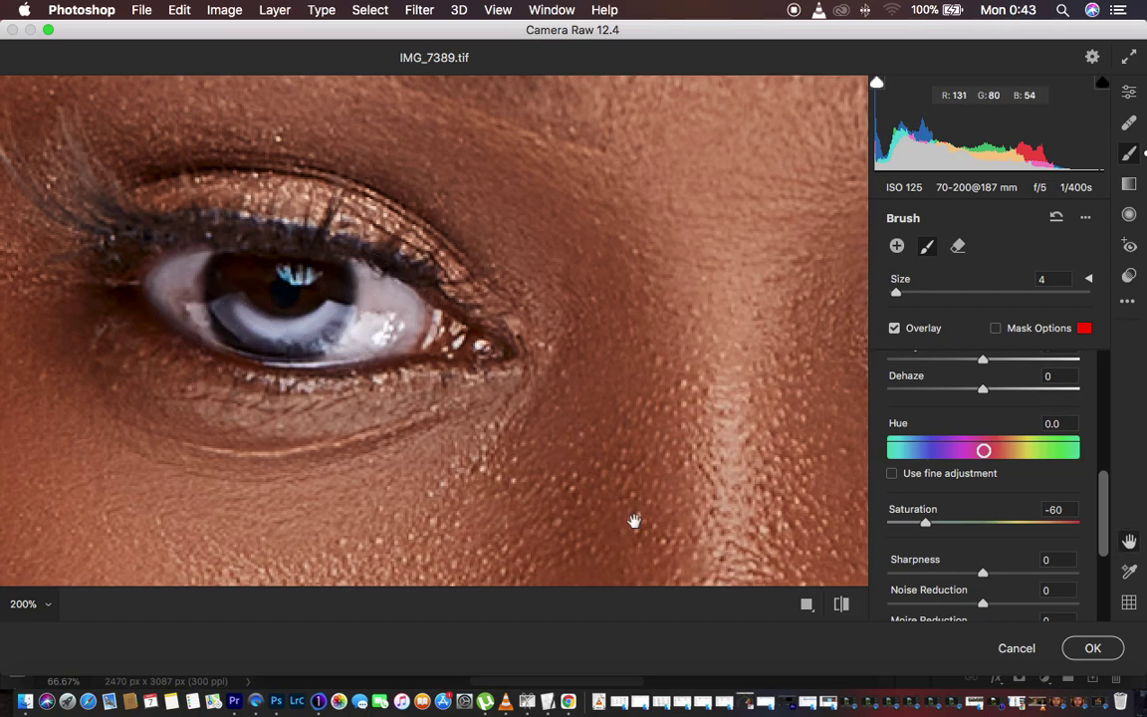
Step: Paint the brush adjustment over the teeth and erase the overspill from the upper lip
{"action": "left_click_drag", "start_coordinate": [635, 522], "coordinate": [487, 147]}
{"action": "left_click_drag", "start_coordinate": [633, 481], "coordinate": [594, 164]}
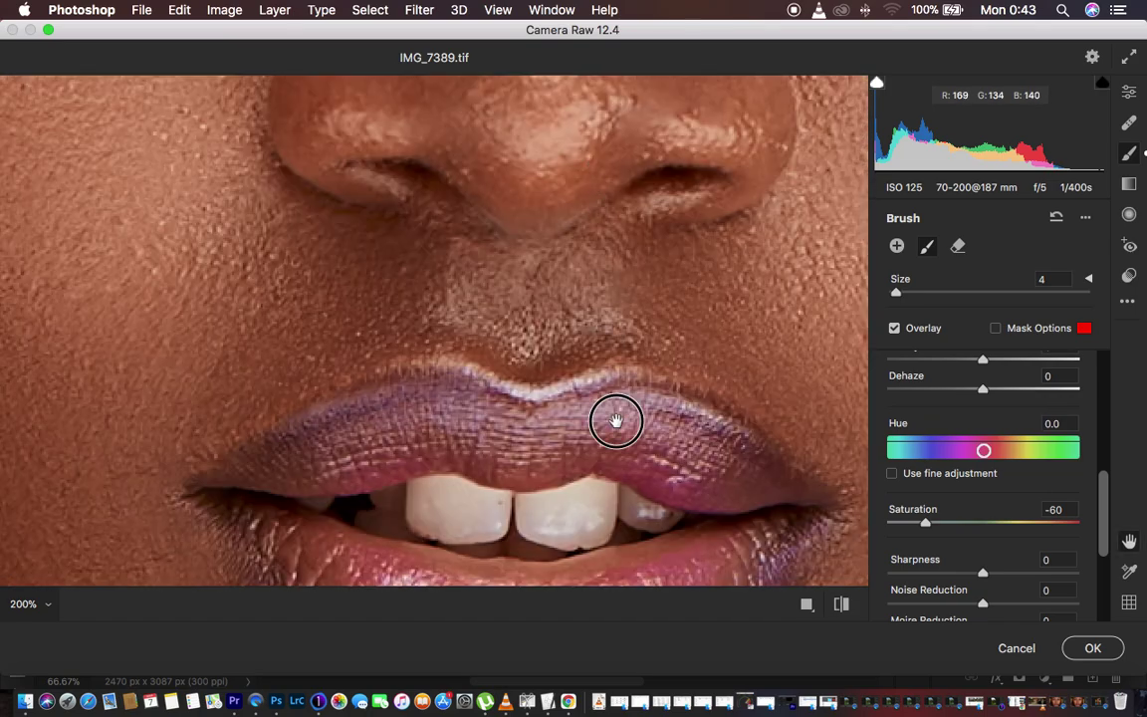
{"action": "left_click_drag", "start_coordinate": [614, 418], "coordinate": [528, 397]}
{"action": "mouse_move", "coordinate": [424, 474]}
{"action": "left_mouse_down"}
{"action": "mouse_move", "coordinate": [471, 491]}
{"action": "mouse_move", "coordinate": [463, 481]}
{"action": "mouse_move", "coordinate": [486, 490]}
{"action": "mouse_move", "coordinate": [437, 475]}
{"action": "mouse_move", "coordinate": [449, 467]}
{"action": "mouse_move", "coordinate": [501, 483]}
{"action": "mouse_move", "coordinate": [463, 495]}
{"action": "mouse_move", "coordinate": [422, 483]}
{"action": "mouse_move", "coordinate": [662, 488]}
{"action": "mouse_move", "coordinate": [571, 510]}
{"action": "mouse_move", "coordinate": [582, 504]}
{"action": "mouse_move", "coordinate": [509, 505]}
{"action": "mouse_move", "coordinate": [381, 476]}
{"action": "mouse_move", "coordinate": [399, 491]}
{"action": "mouse_move", "coordinate": [569, 496]}
{"action": "mouse_move", "coordinate": [510, 505]}
{"action": "mouse_move", "coordinate": [569, 490]}
{"action": "mouse_move", "coordinate": [340, 478]}
{"action": "mouse_move", "coordinate": [678, 487]}
{"action": "left_mouse_up"}
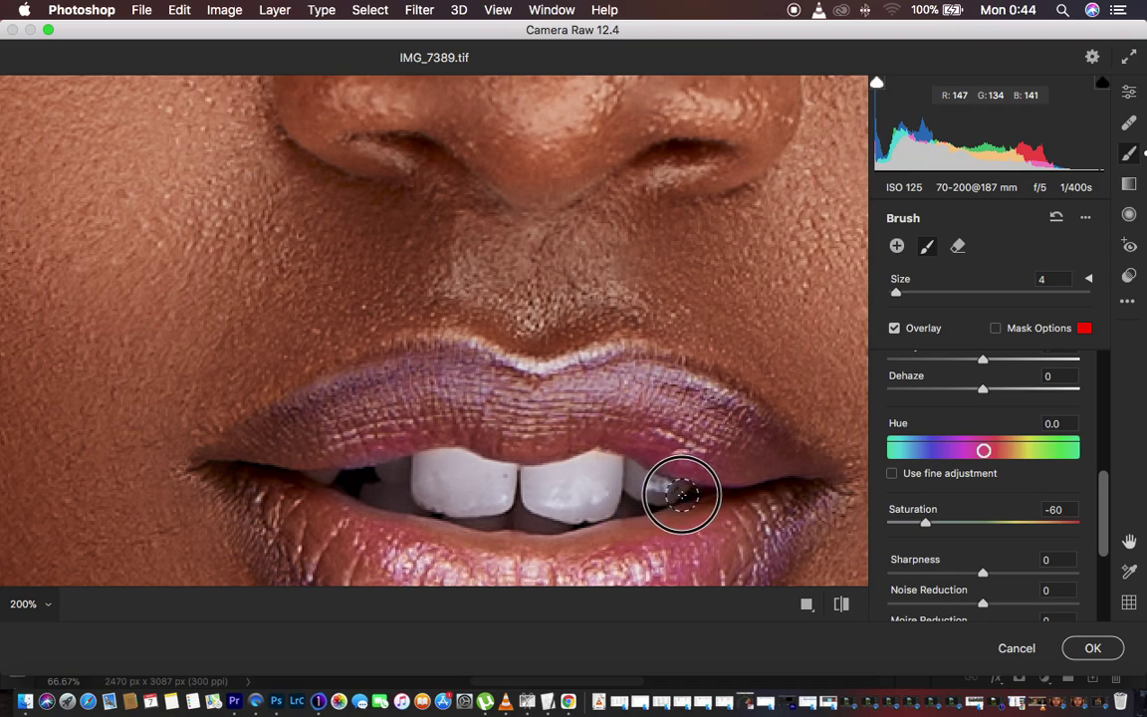
{"action": "left_click", "coordinate": [958, 246]}
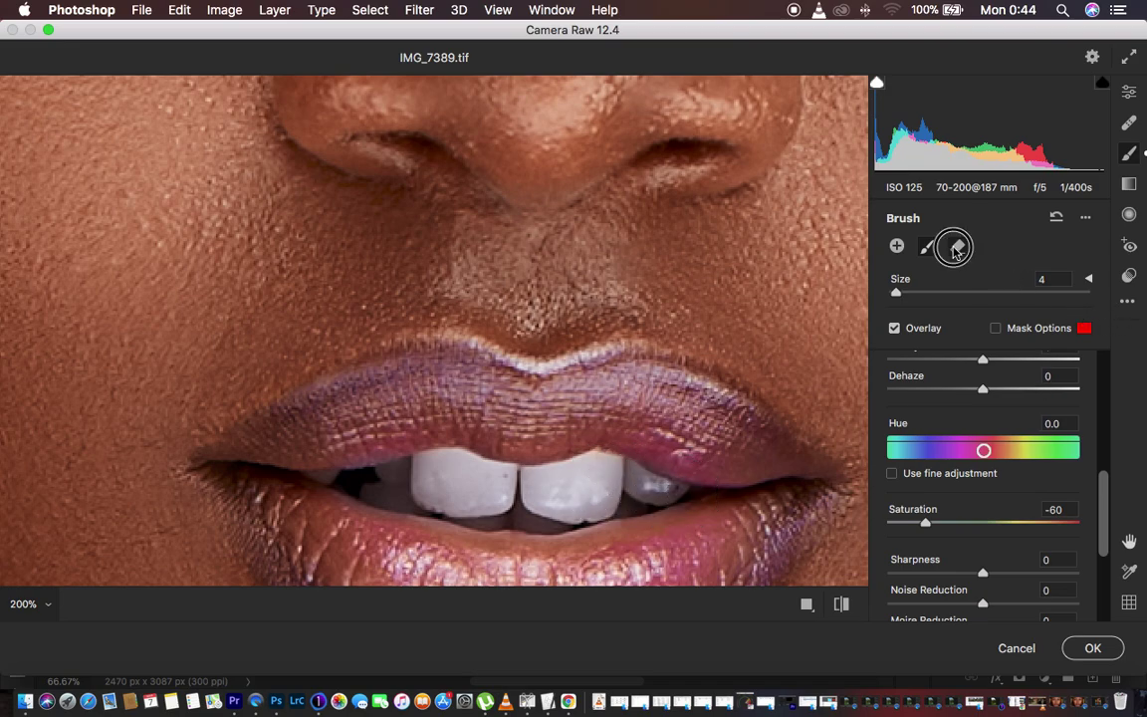
{"action": "mouse_move", "coordinate": [577, 401]}
{"action": "left_mouse_down"}
{"action": "mouse_move", "coordinate": [647, 449]}
{"action": "mouse_move", "coordinate": [714, 472]}
{"action": "mouse_move", "coordinate": [618, 470]}
{"action": "mouse_move", "coordinate": [666, 529]}
{"action": "mouse_move", "coordinate": [617, 483]}
{"action": "mouse_move", "coordinate": [665, 479]}
{"action": "left_mouse_up"}
Step: Set the Temperature of the painted eyes and teeth adjustment to -100 and inspect the effect on the face
{"action": "left_click", "coordinate": [666, 479], "text": "alt+super"}
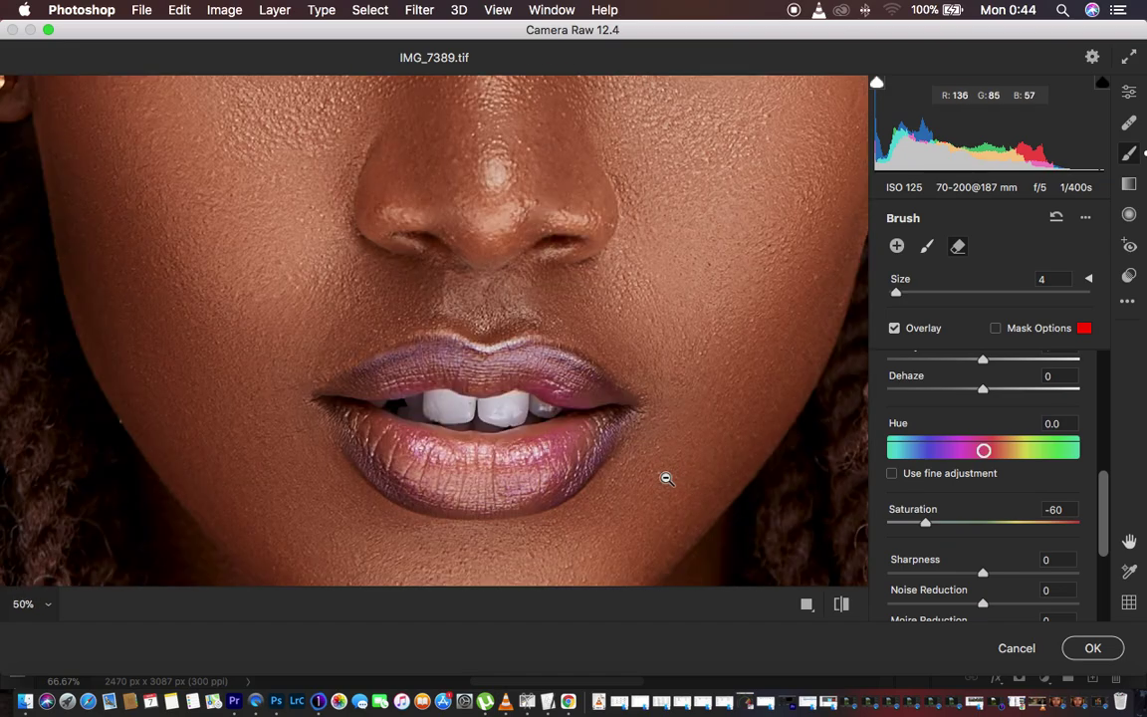
{"action": "left_click", "coordinate": [666, 479], "text": "alt+super"}
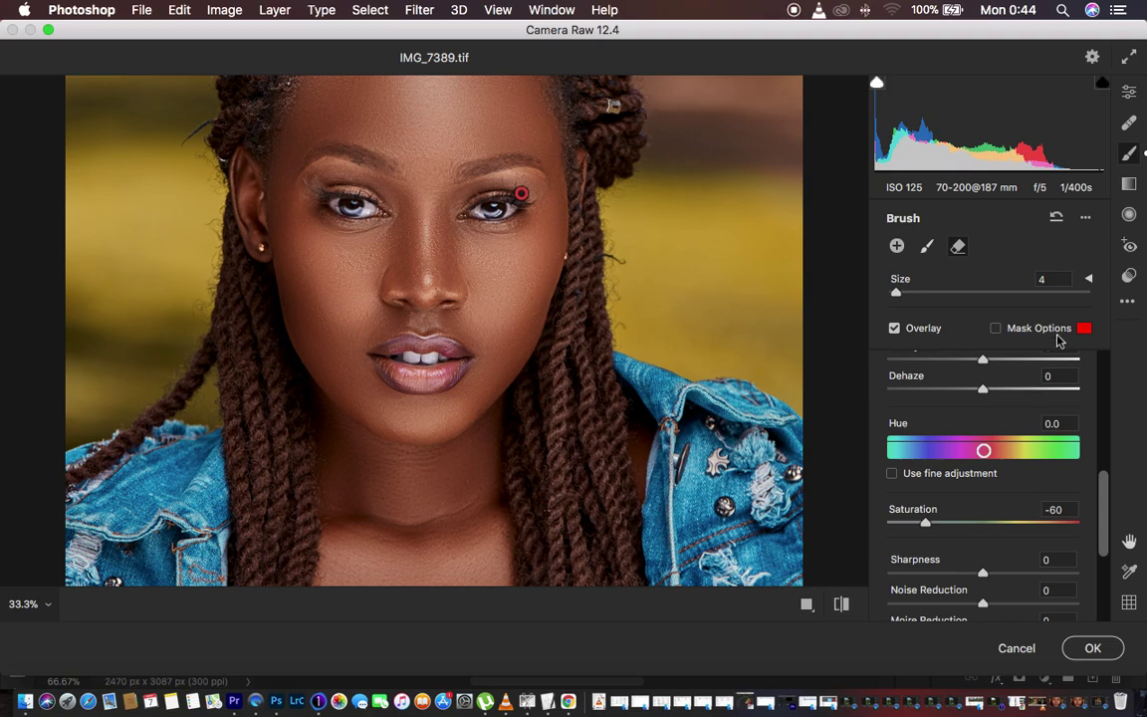
{"action": "scroll", "coordinate": [1073, 374], "scroll_direction": "up", "scroll_amount": 10}
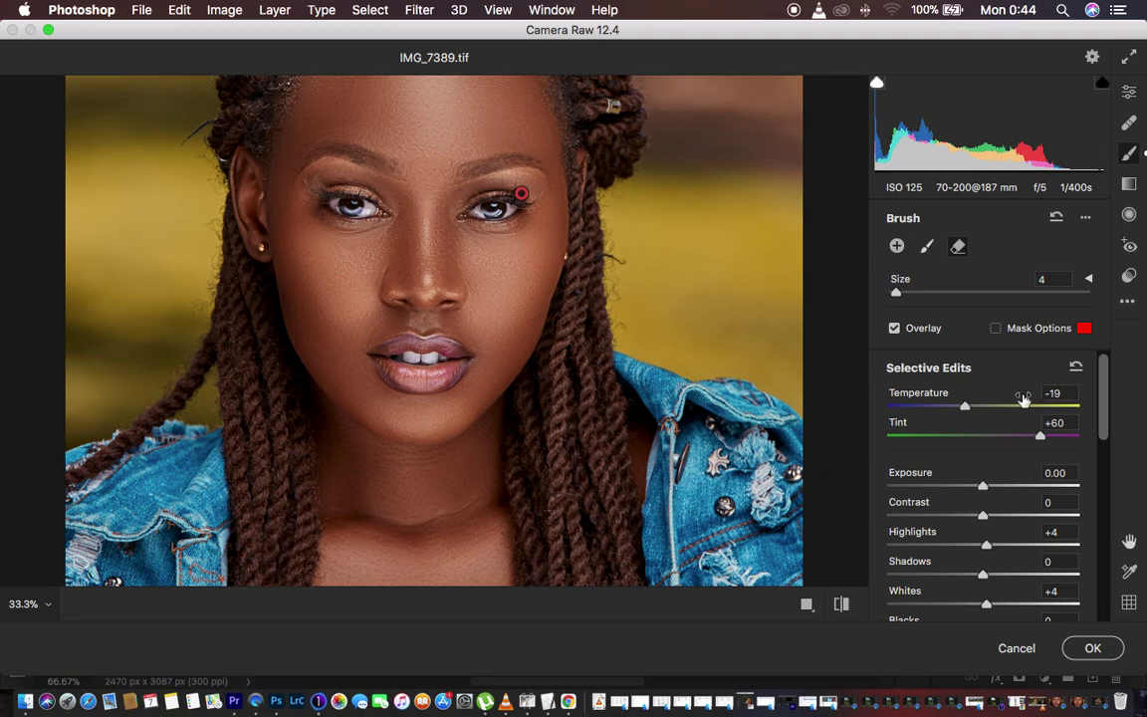
{"action": "left_click_drag", "start_coordinate": [969, 413], "coordinate": [827, 404]}
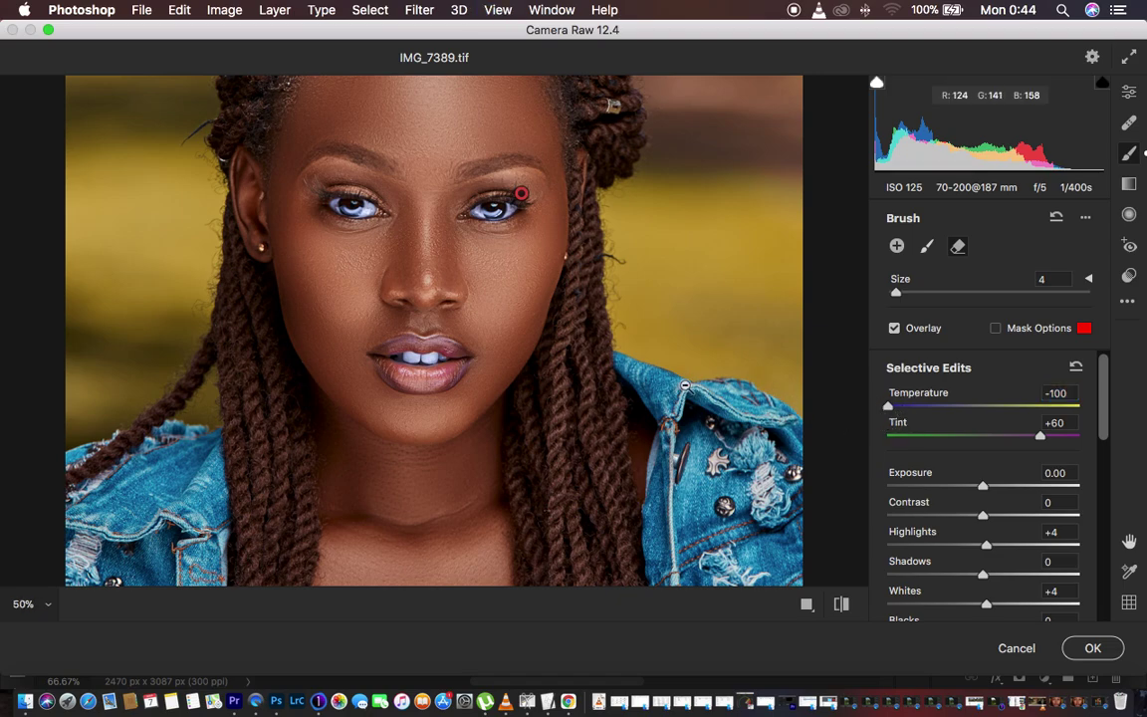
{"action": "key", "text": "super+equal"}
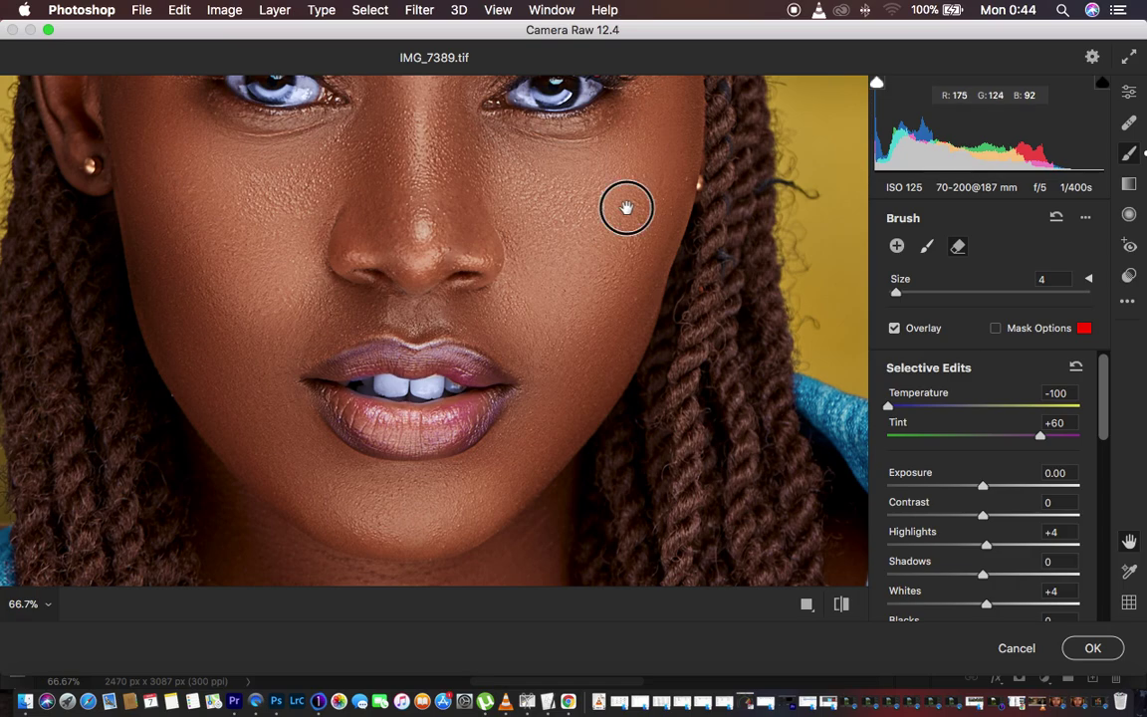
Step: Set the Temperature of the painted eyes and teeth adjustment to -26
{"action": "scroll", "coordinate": [647, 344], "scroll_direction": "up", "scroll_amount": 5}
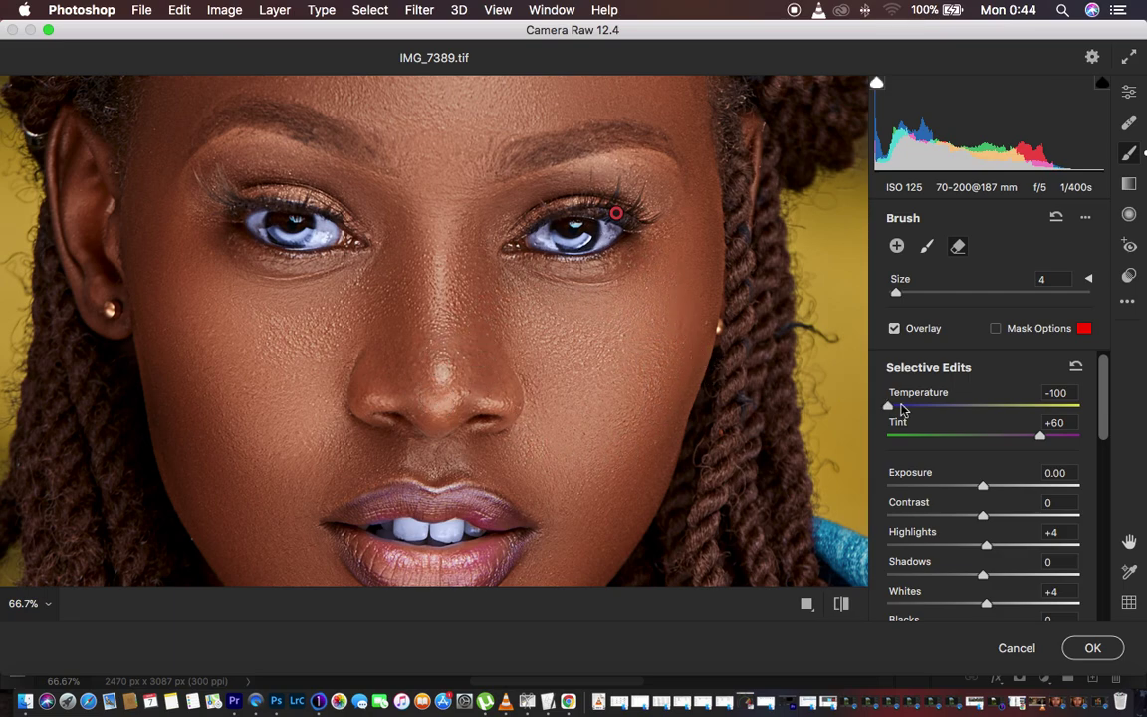
{"action": "left_click_drag", "start_coordinate": [929, 409], "coordinate": [955, 409]}
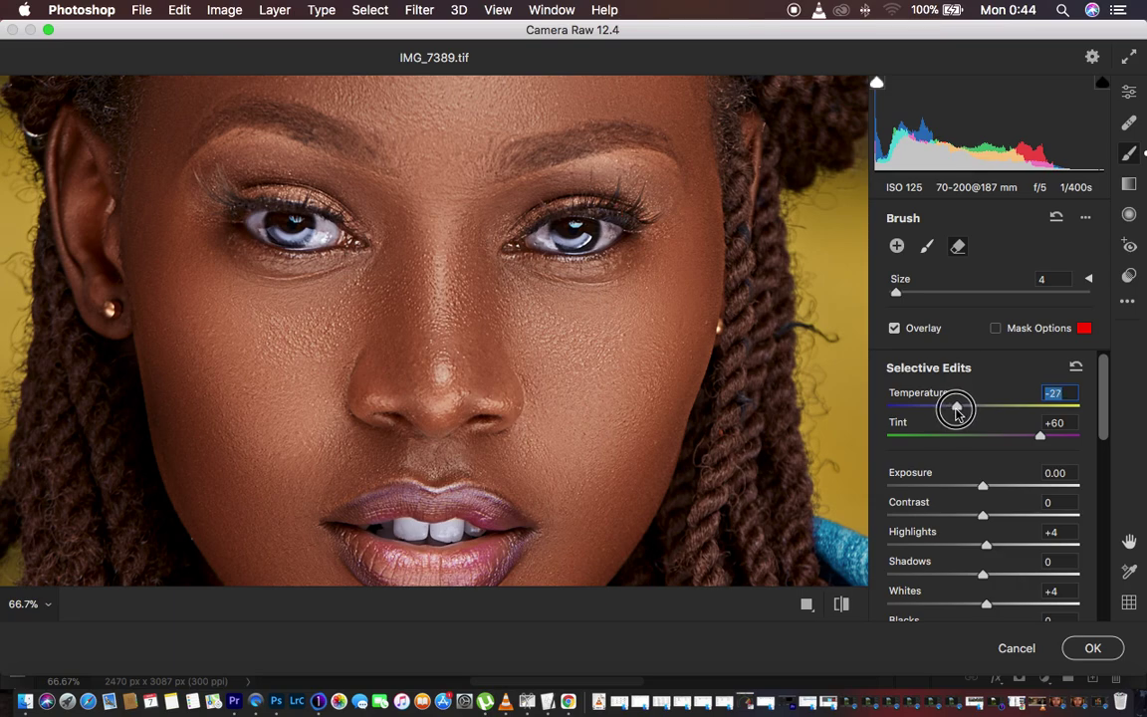
{"action": "left_click_drag", "start_coordinate": [957, 411], "coordinate": [958, 412]}
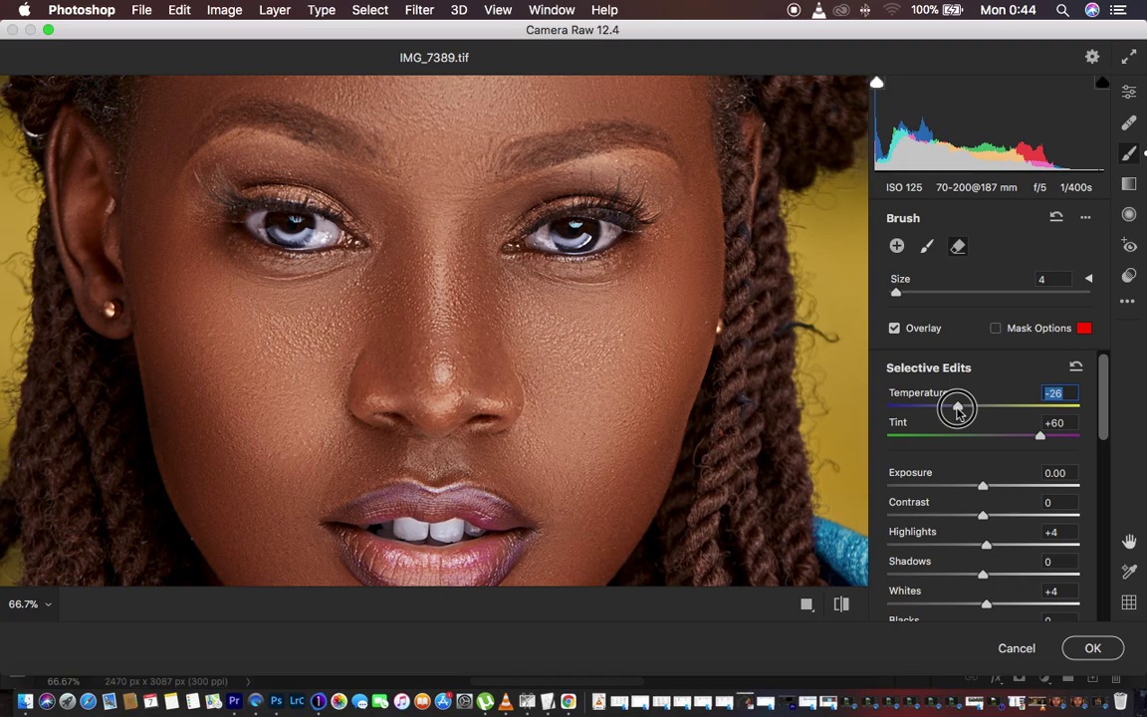
{"action": "left_click_drag", "start_coordinate": [958, 411], "coordinate": [958, 413]}
Step: Compare the portrait with and without the brush adjustment, and discard the Camera Raw edits
{"action": "left_click", "coordinate": [841, 603]}
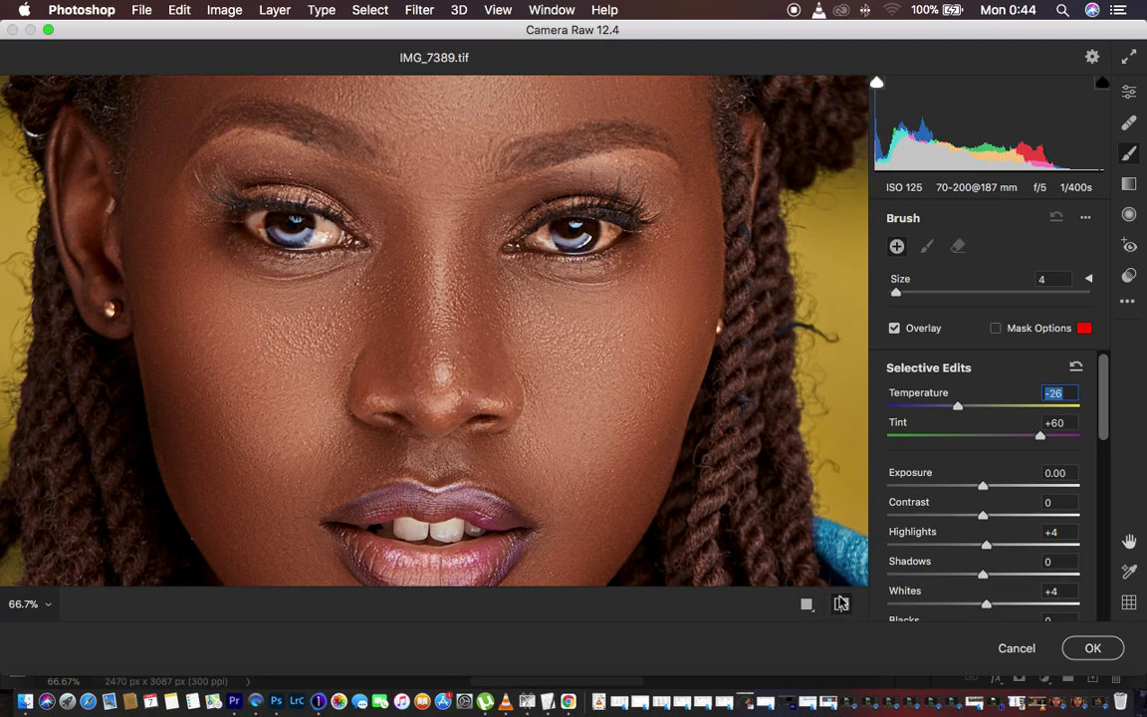
{"action": "left_click", "coordinate": [841, 603]}
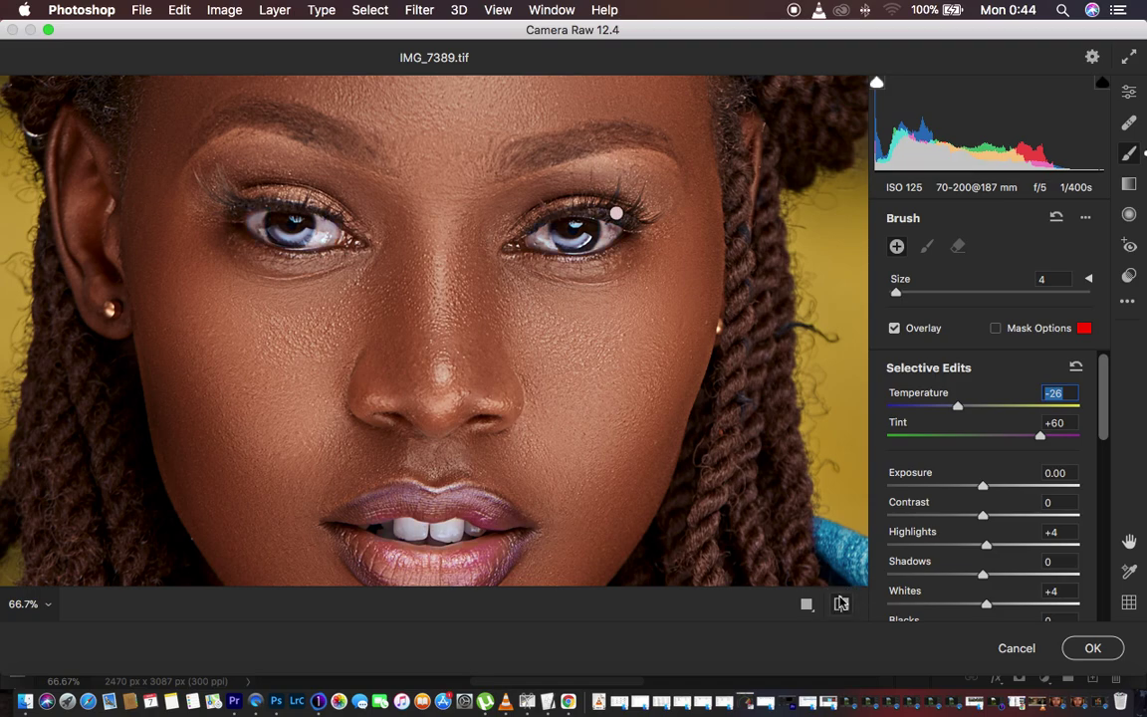
{"action": "left_click", "coordinate": [1016, 648]}
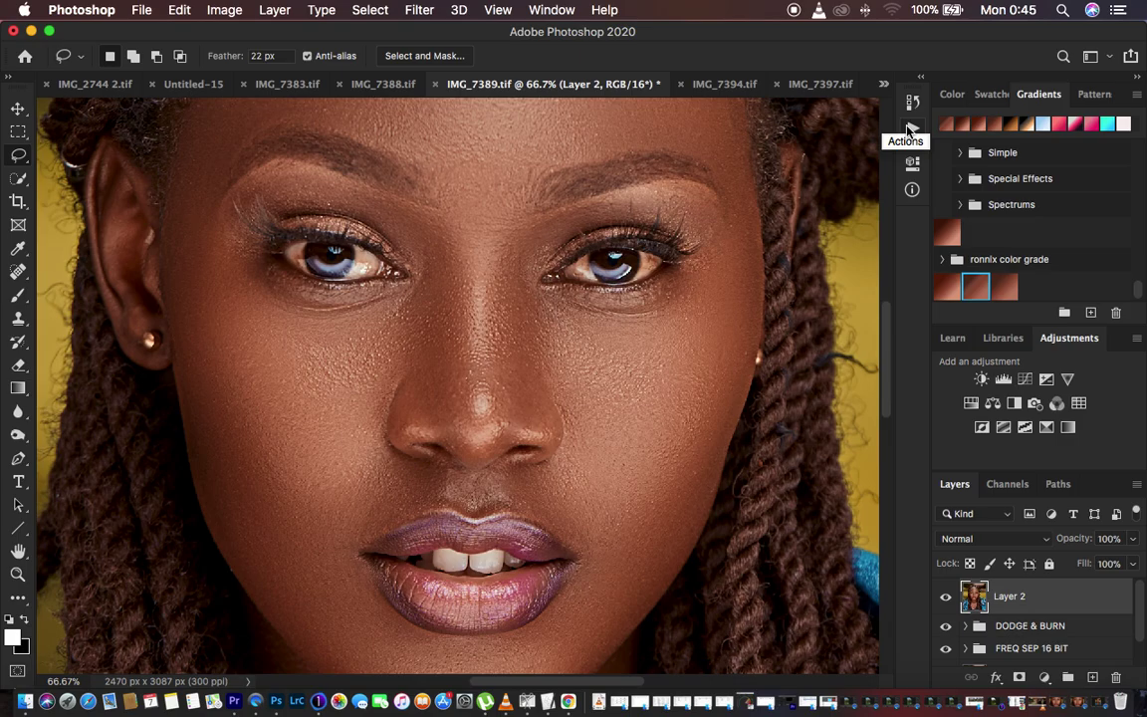
Step: Create a new action set named EYE N TEETH
{"action": "left_click", "coordinate": [540, 9]}
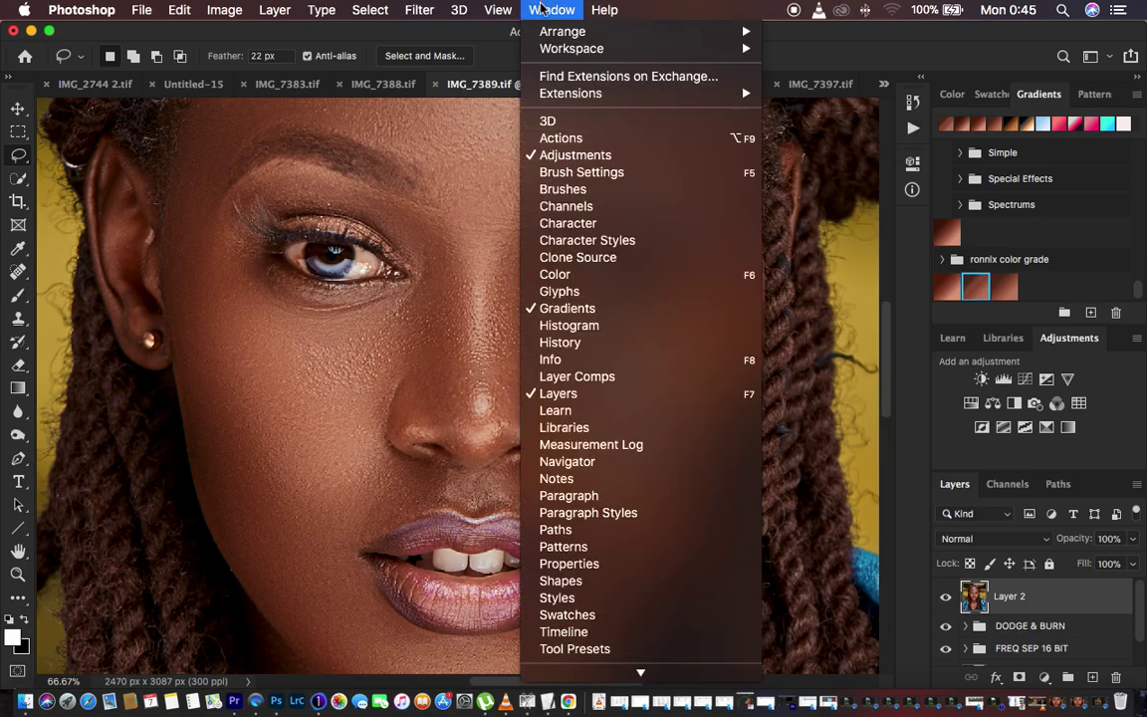
{"action": "left_click", "coordinate": [523, 127]}
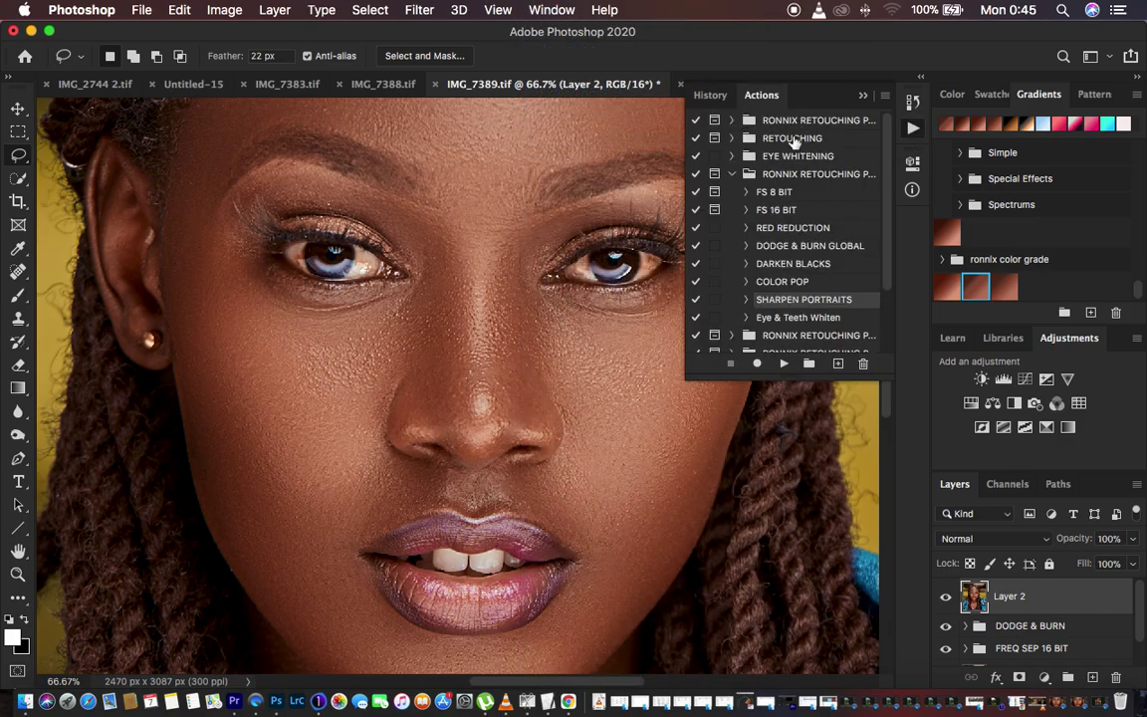
{"action": "scroll", "coordinate": [806, 299], "scroll_direction": "down", "scroll_amount": 3}
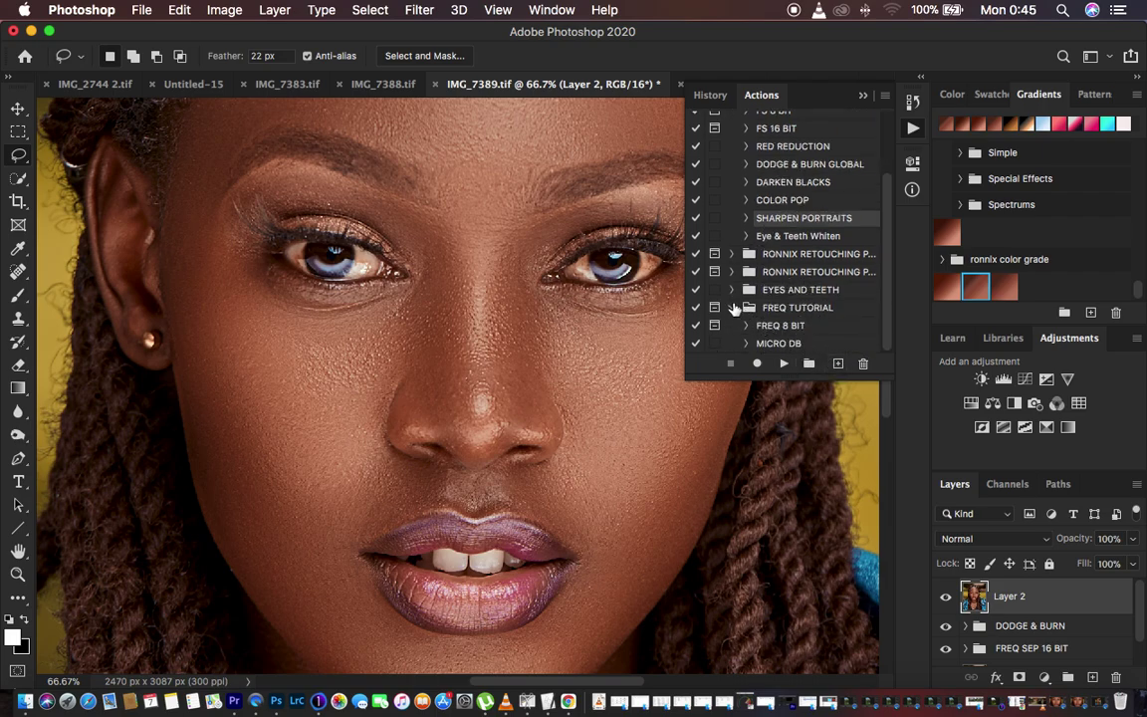
{"action": "scroll", "coordinate": [735, 308], "scroll_direction": "up", "scroll_amount": 1}
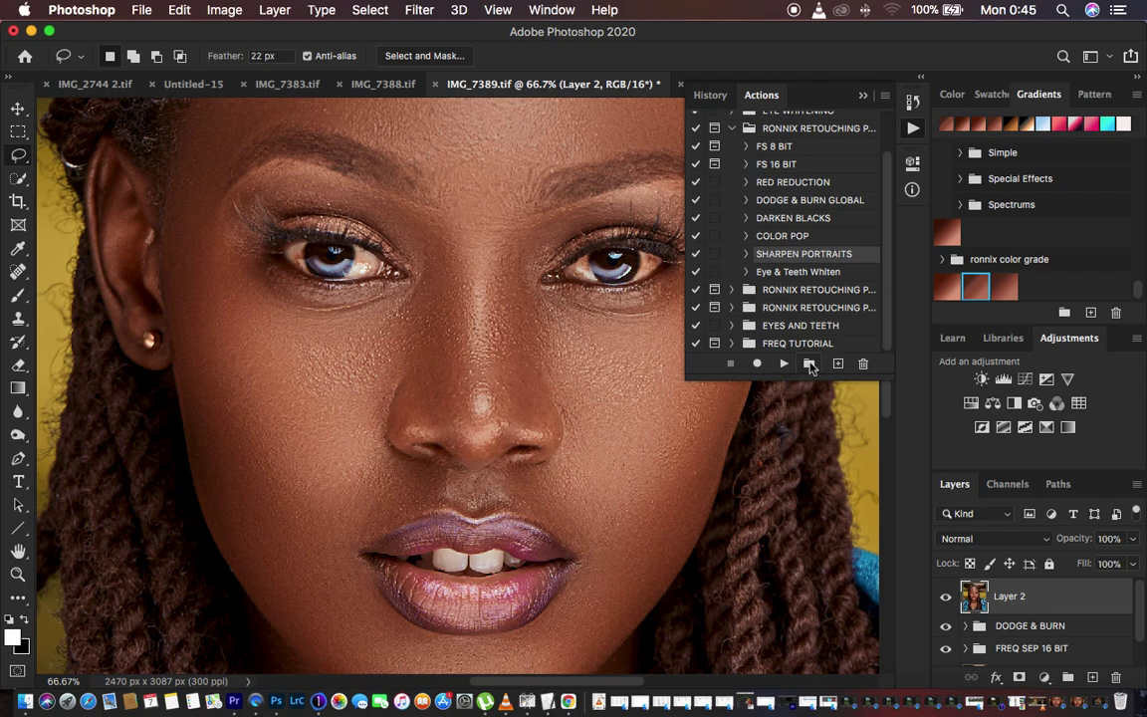
{"action": "left_click", "coordinate": [810, 365]}
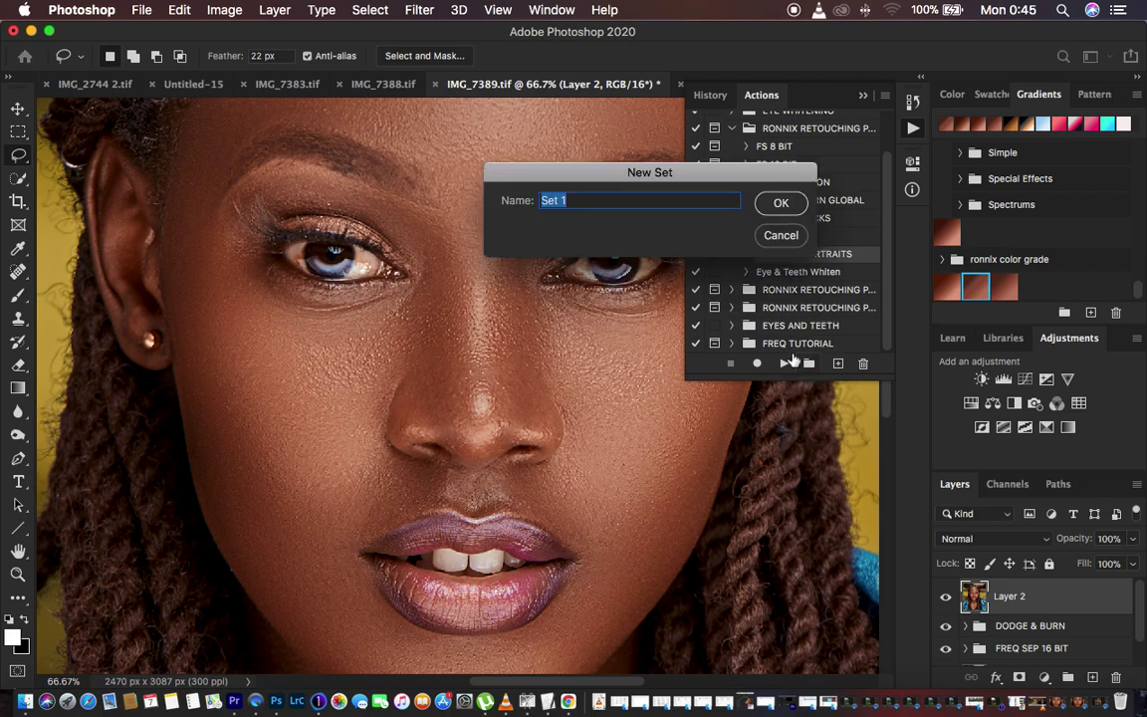
{"action": "type", "text": "EYE N TETTH"}
{"action": "key", "text": "BackSpace"}
{"action": "key", "text": "BackSpace"}
{"action": "type", "text": "E"}
{"action": "key", "text": "BackSpace"}
{"action": "left_click", "coordinate": [782, 204]}
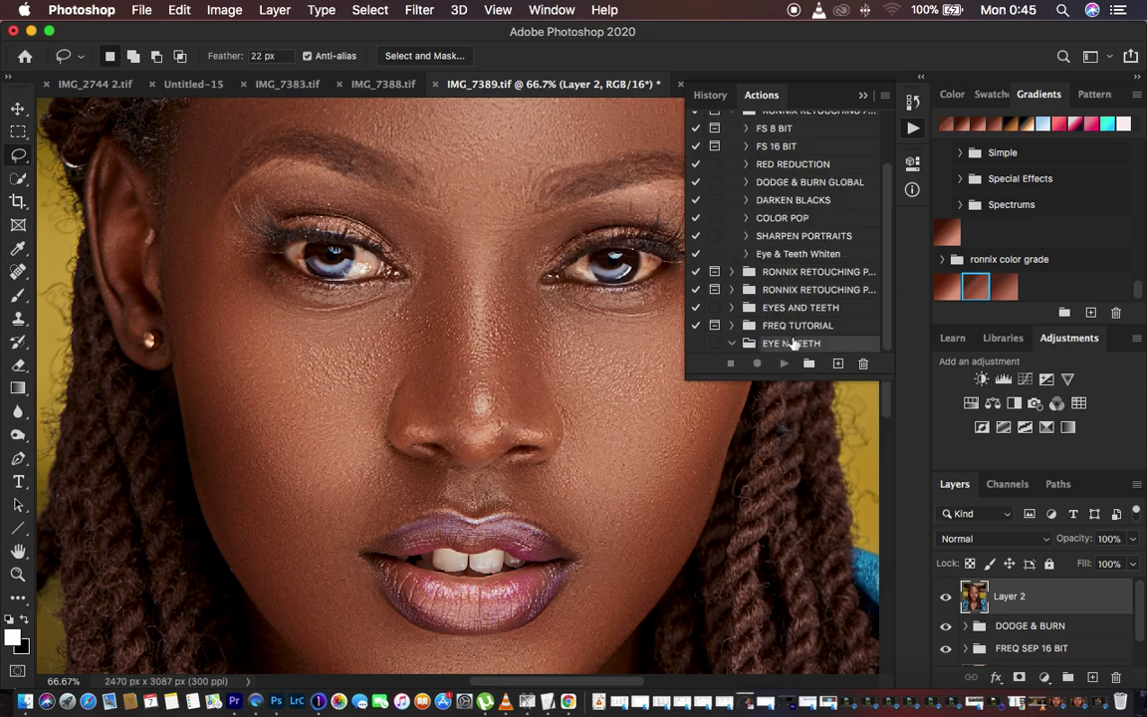
Step: Start recording a new action named "Eye and teeth" in the EYE N TEETH set, with no function key or color
{"action": "left_click", "coordinate": [838, 364]}
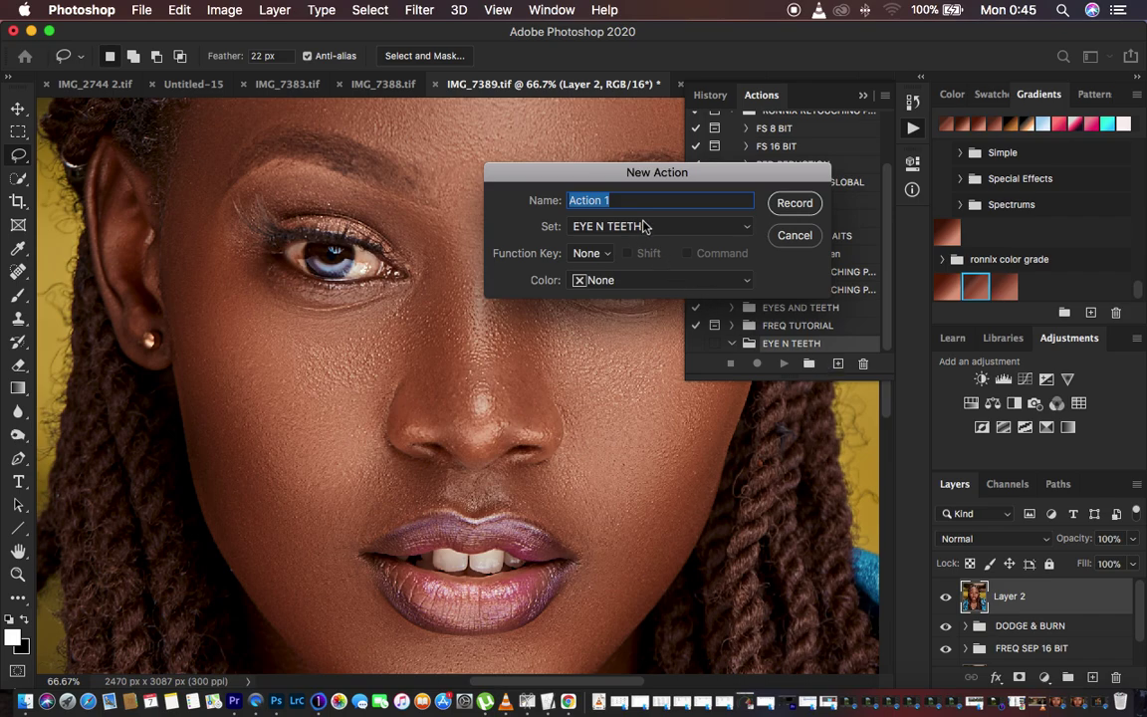
{"action": "type", "text": "Eye and teeth"}
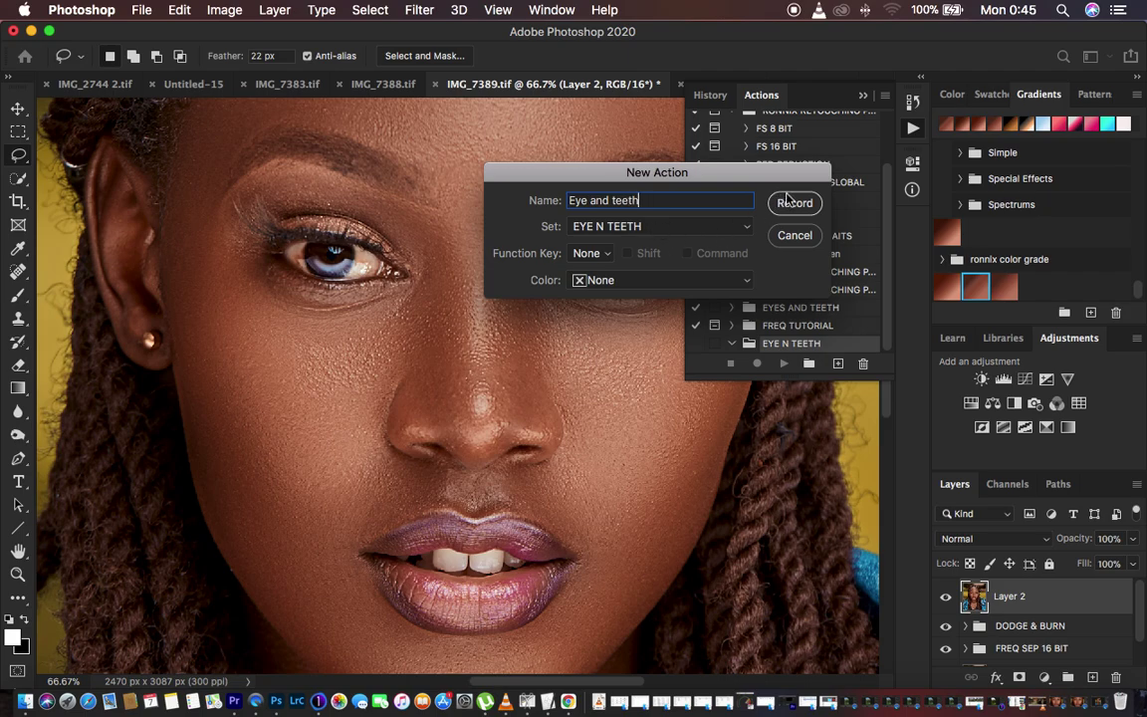
{"action": "left_click", "coordinate": [589, 253]}
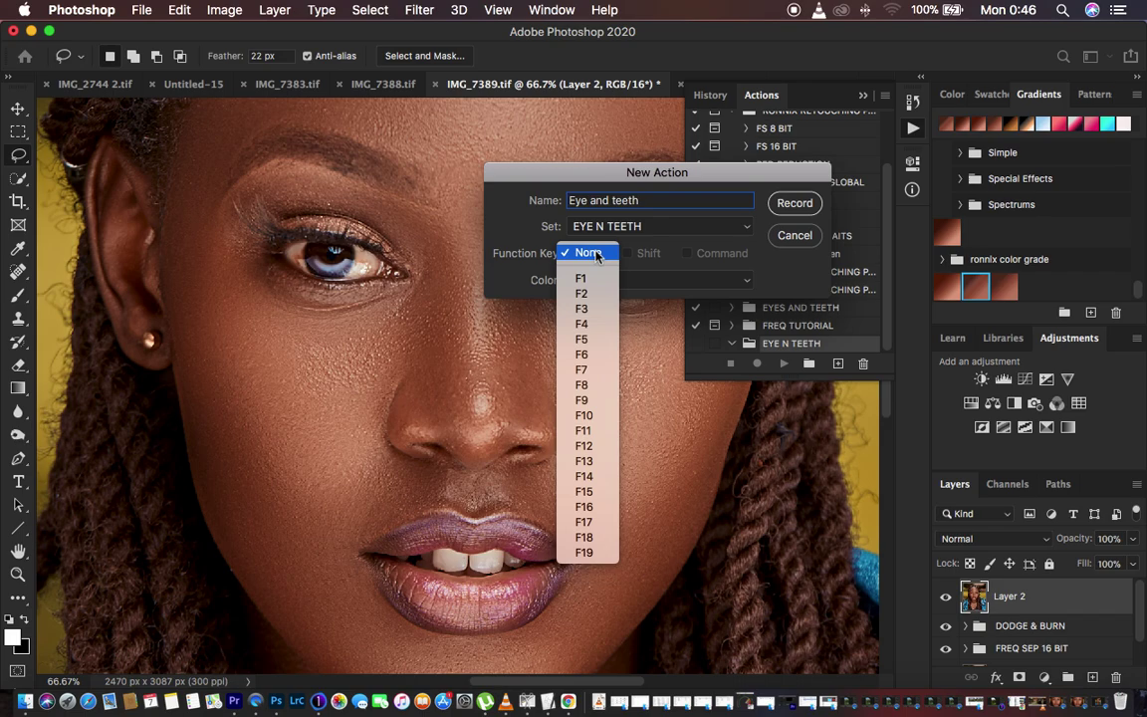
{"action": "left_click", "coordinate": [681, 185]}
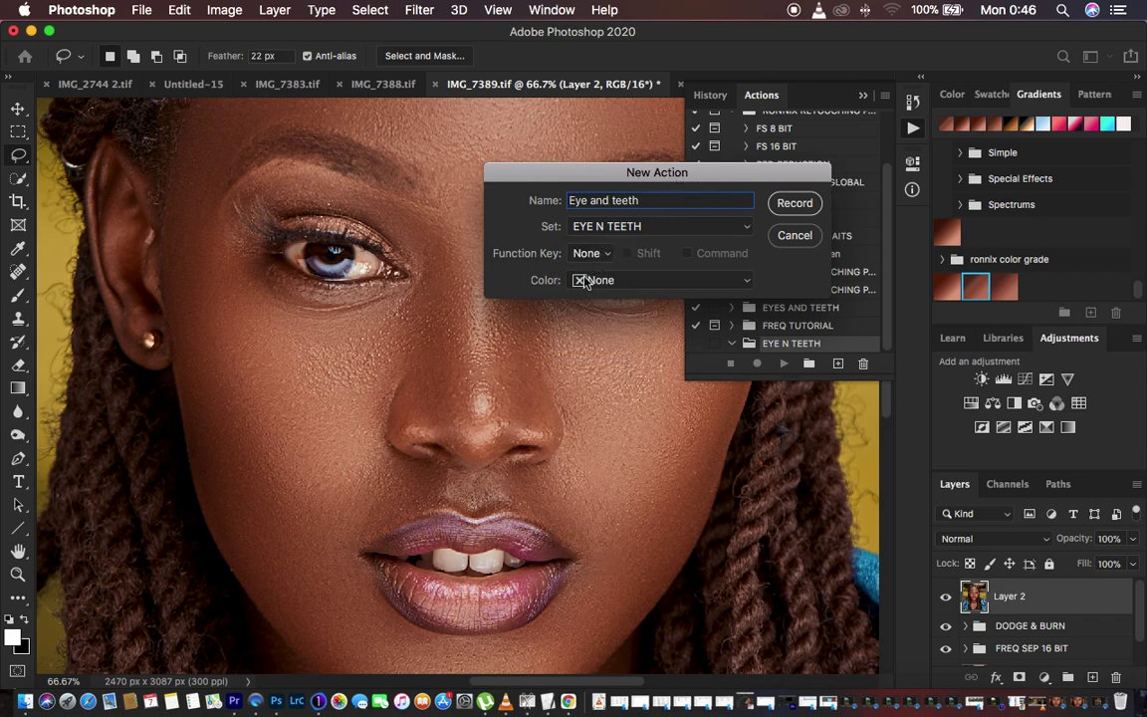
{"action": "left_click", "coordinate": [671, 279]}
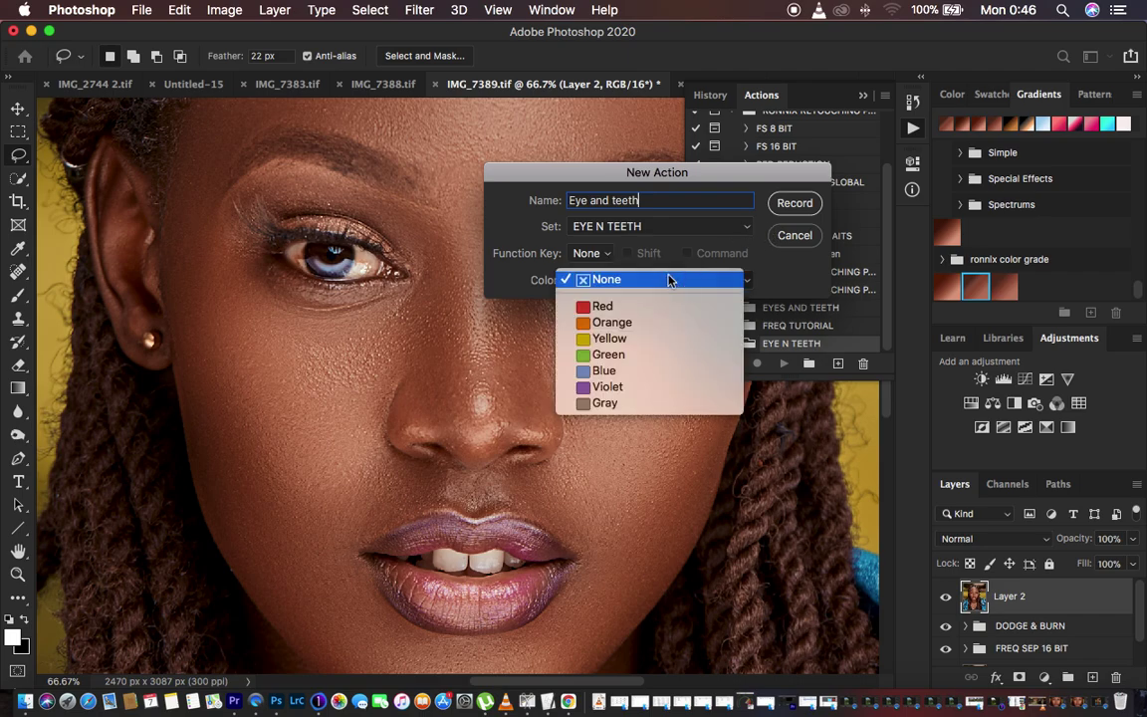
{"action": "left_click", "coordinate": [677, 188]}
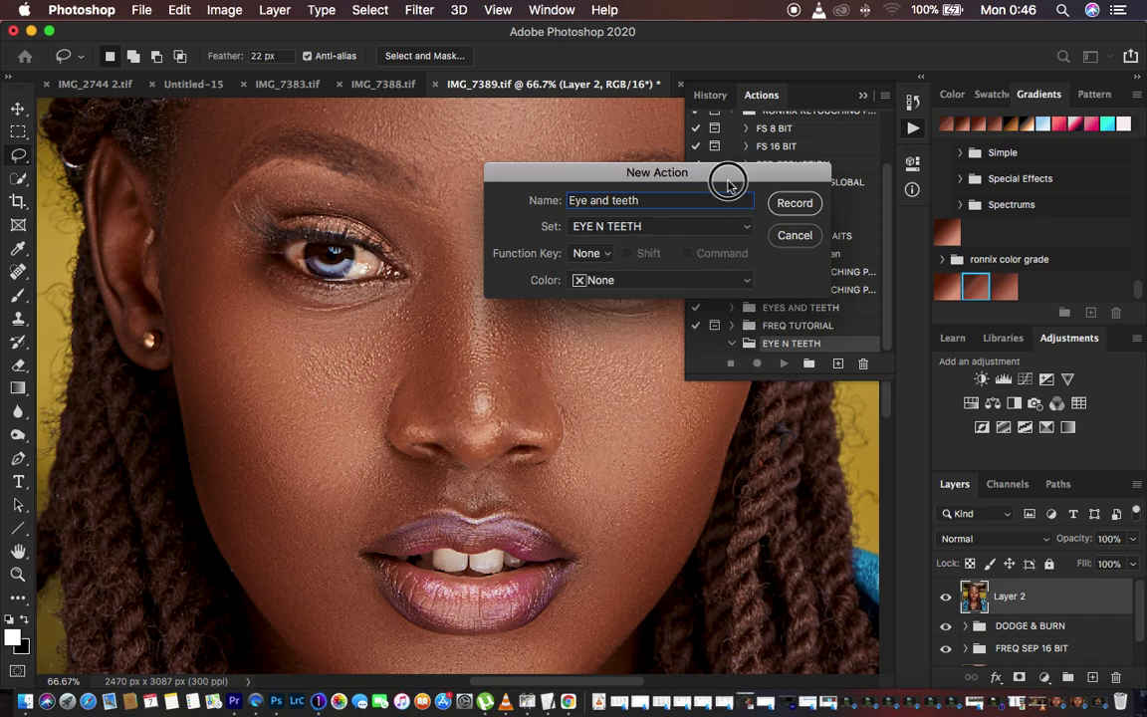
{"action": "left_click", "coordinate": [795, 202]}
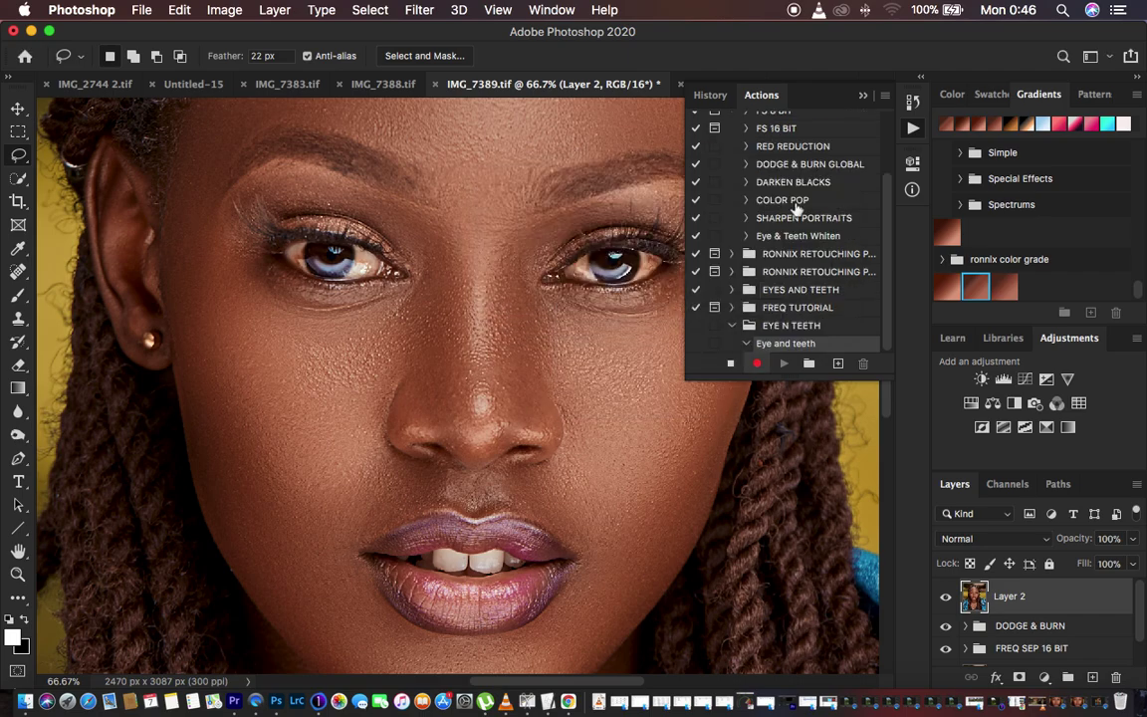
{"action": "left_click", "coordinate": [864, 96]}
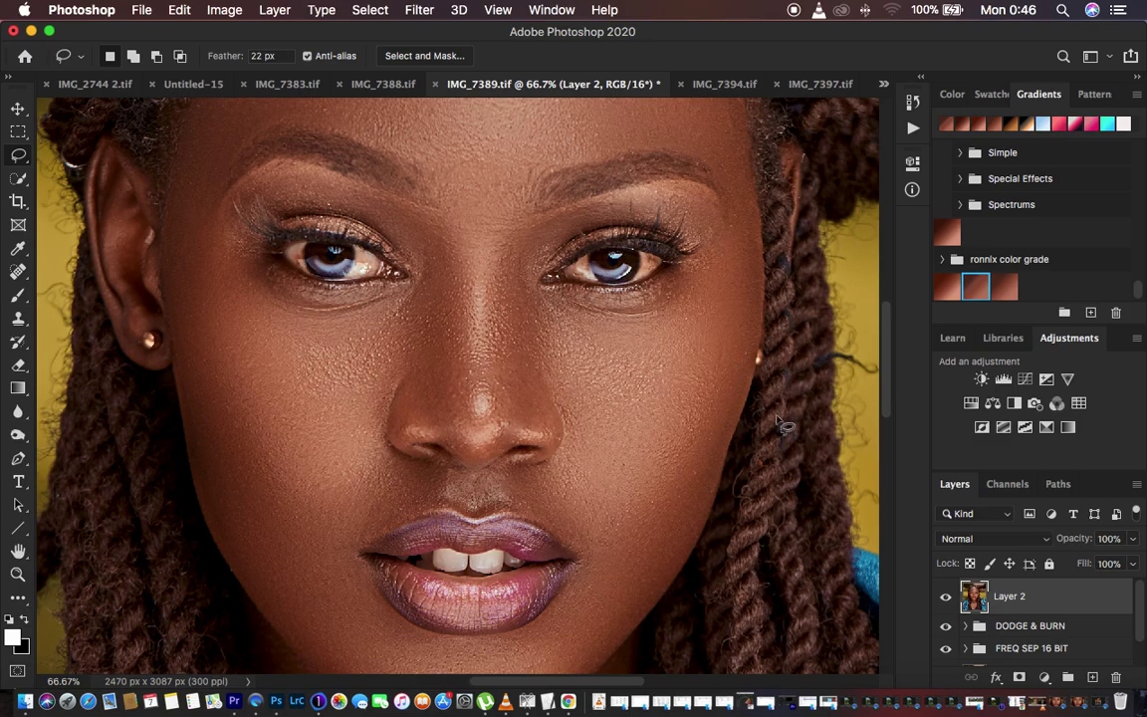
Step: Add a Hue/Saturation adjustment layer above Layer 2 and set the Saturation of the Reds to -21
{"action": "left_click", "coordinate": [1045, 678]}
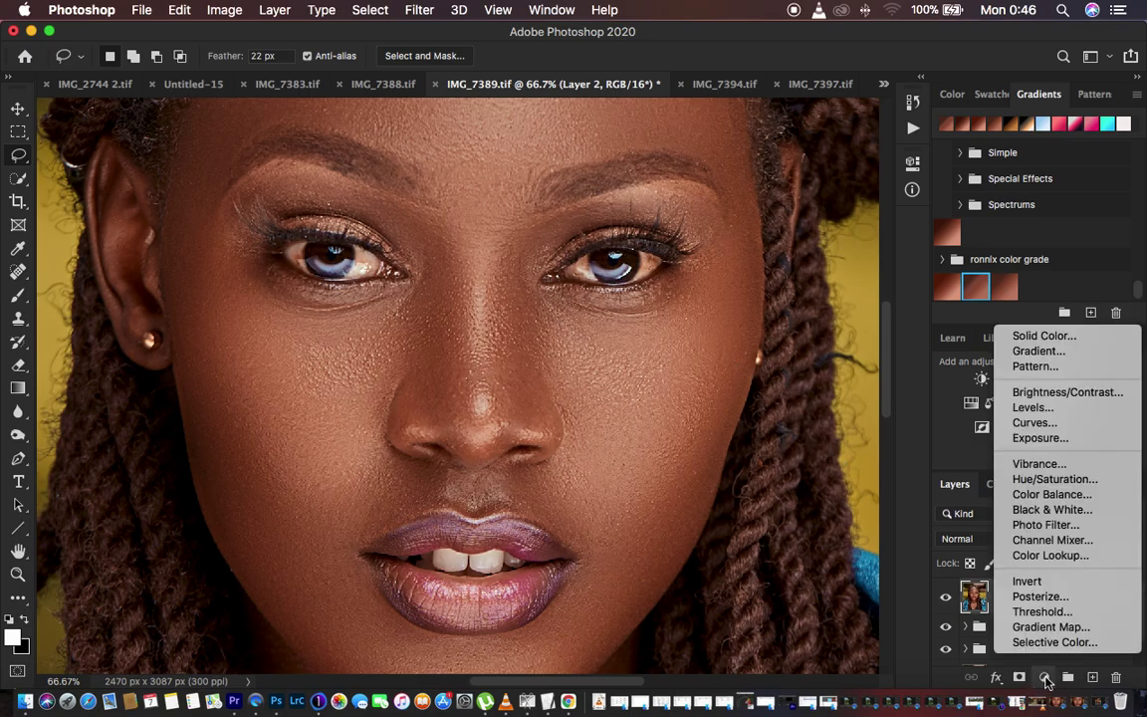
{"action": "left_click", "coordinate": [1055, 480]}
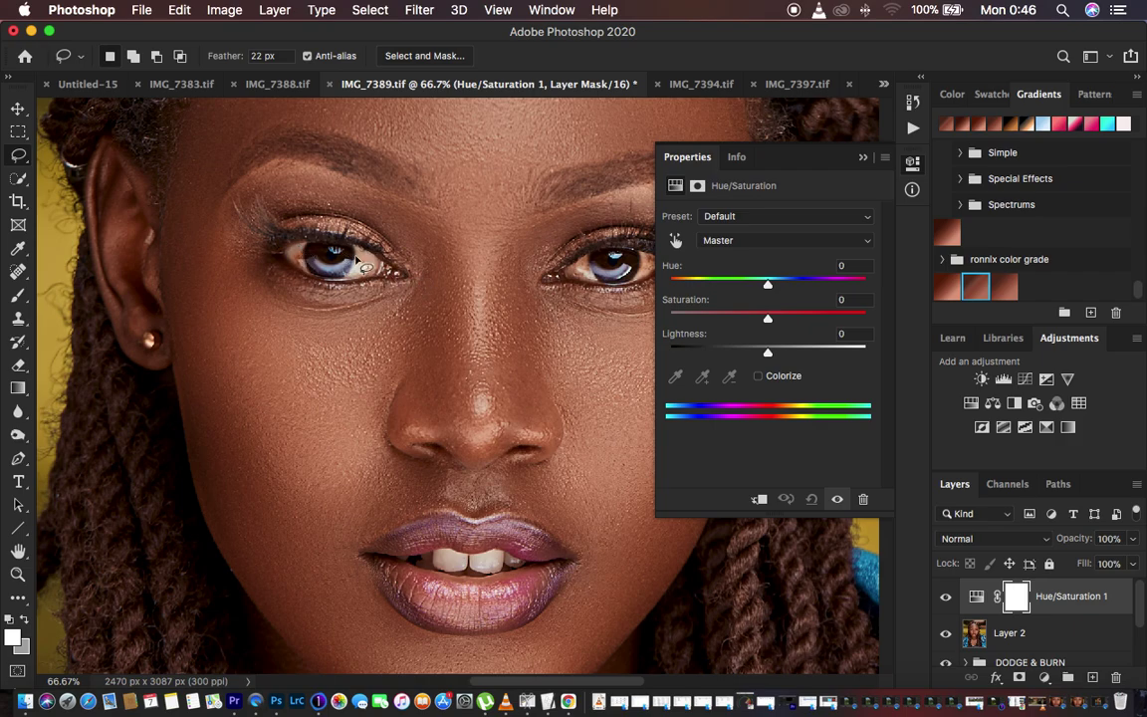
{"action": "left_click", "coordinate": [749, 242]}
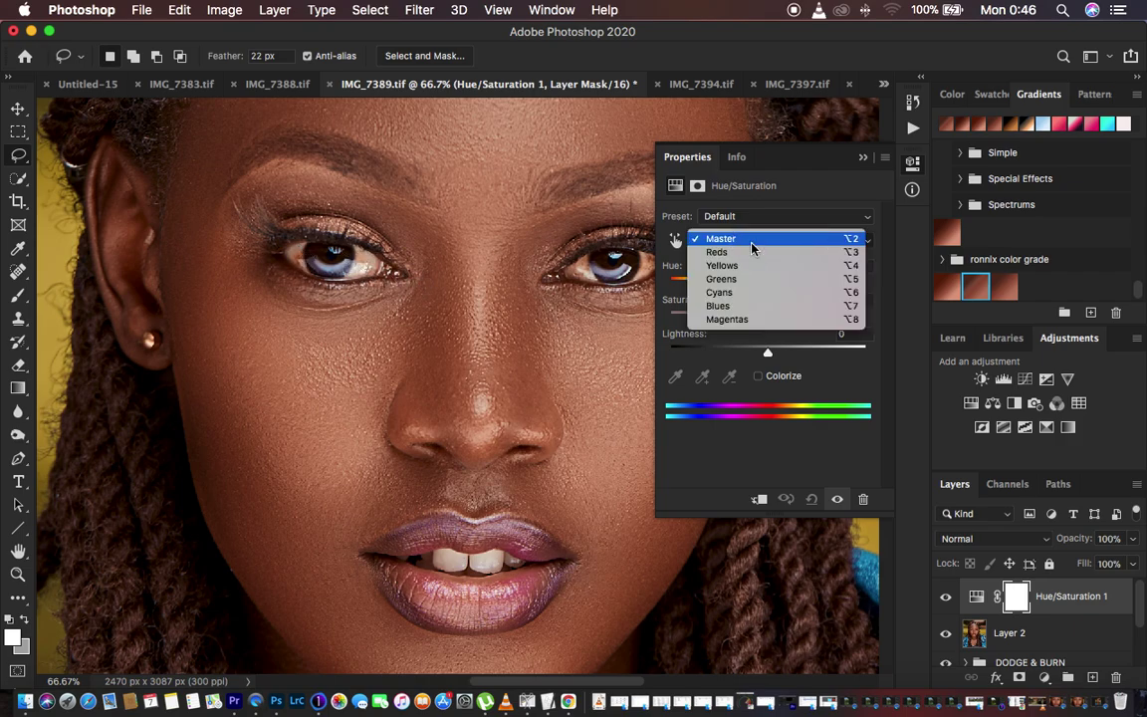
{"action": "left_click", "coordinate": [750, 253]}
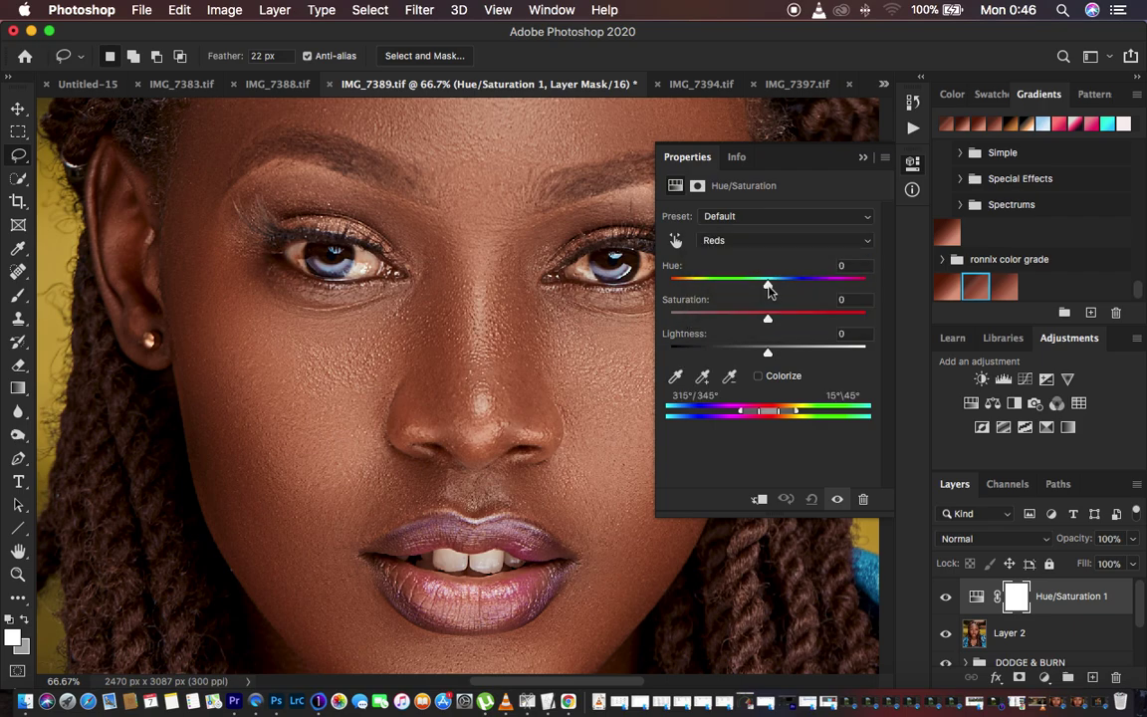
{"action": "left_click_drag", "start_coordinate": [770, 320], "coordinate": [747, 321]}
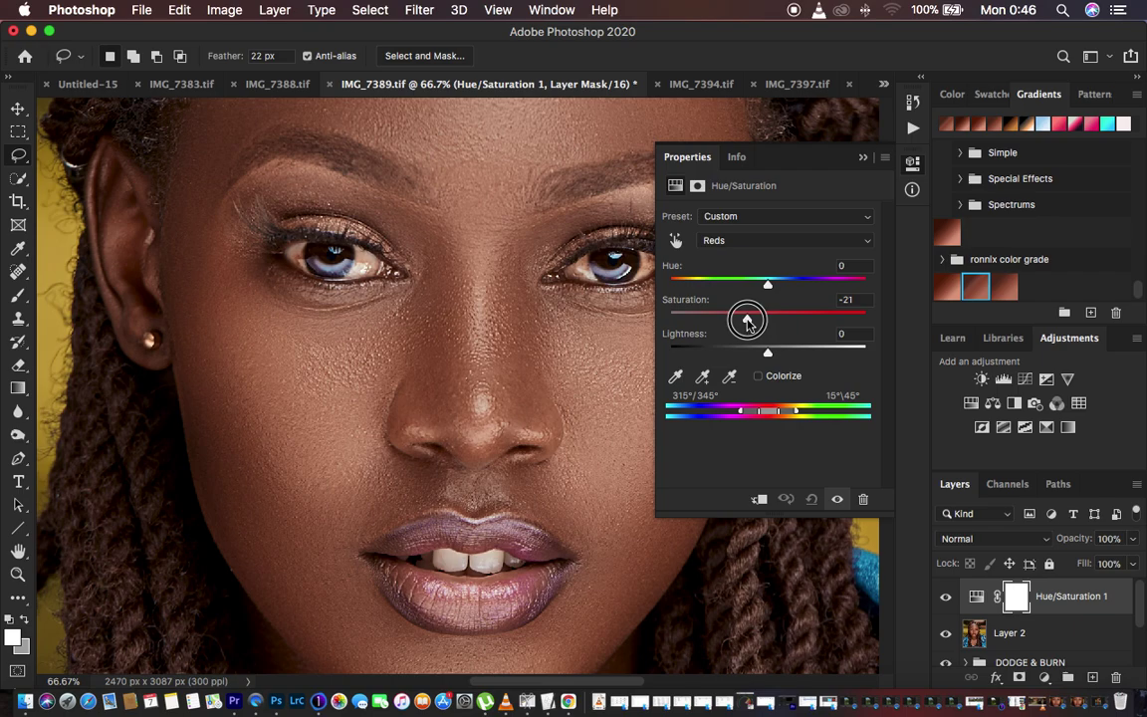
Step: Set the Hue/Saturation layer's Saturation to -20 for the Yellows and -21 for the Greens
{"action": "left_click", "coordinate": [742, 240]}
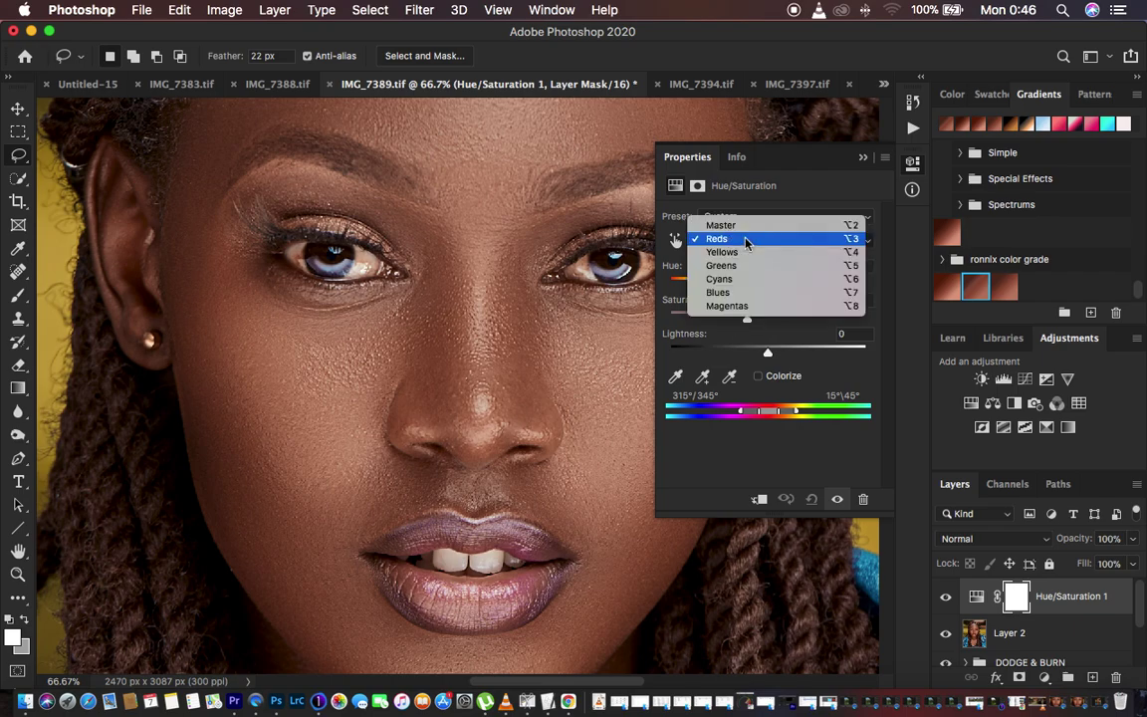
{"action": "left_click", "coordinate": [727, 251]}
{"action": "left_click_drag", "start_coordinate": [770, 321], "coordinate": [748, 320]}
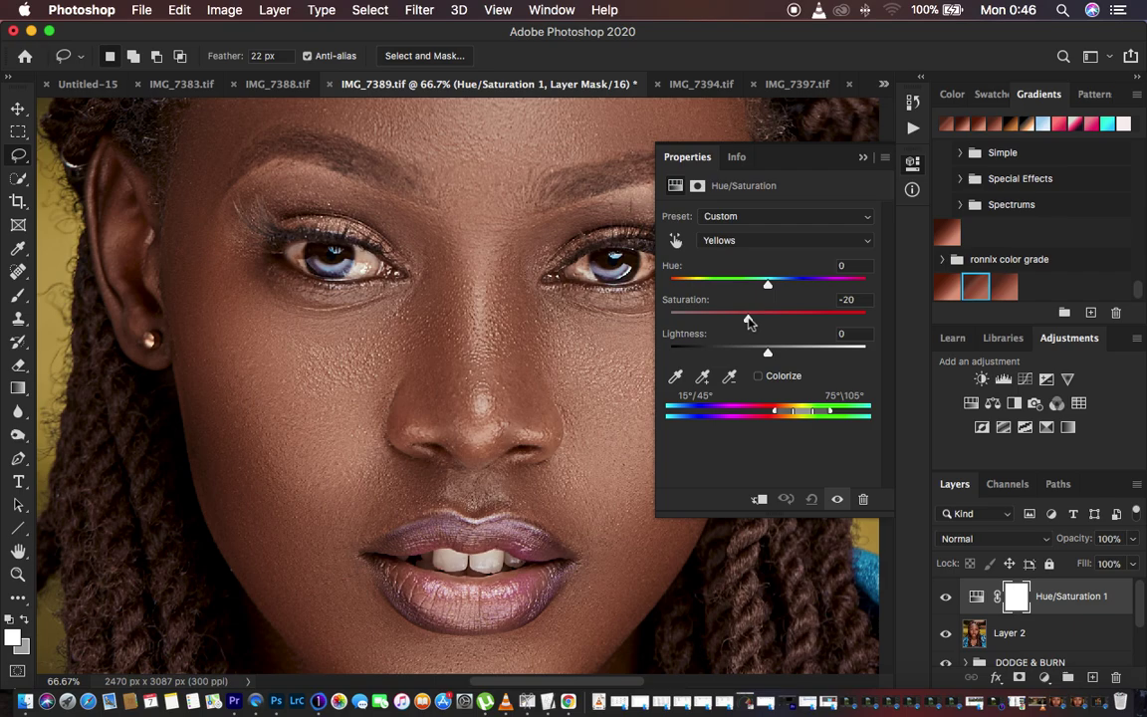
{"action": "left_click", "coordinate": [764, 242]}
{"action": "left_click", "coordinate": [763, 253]}
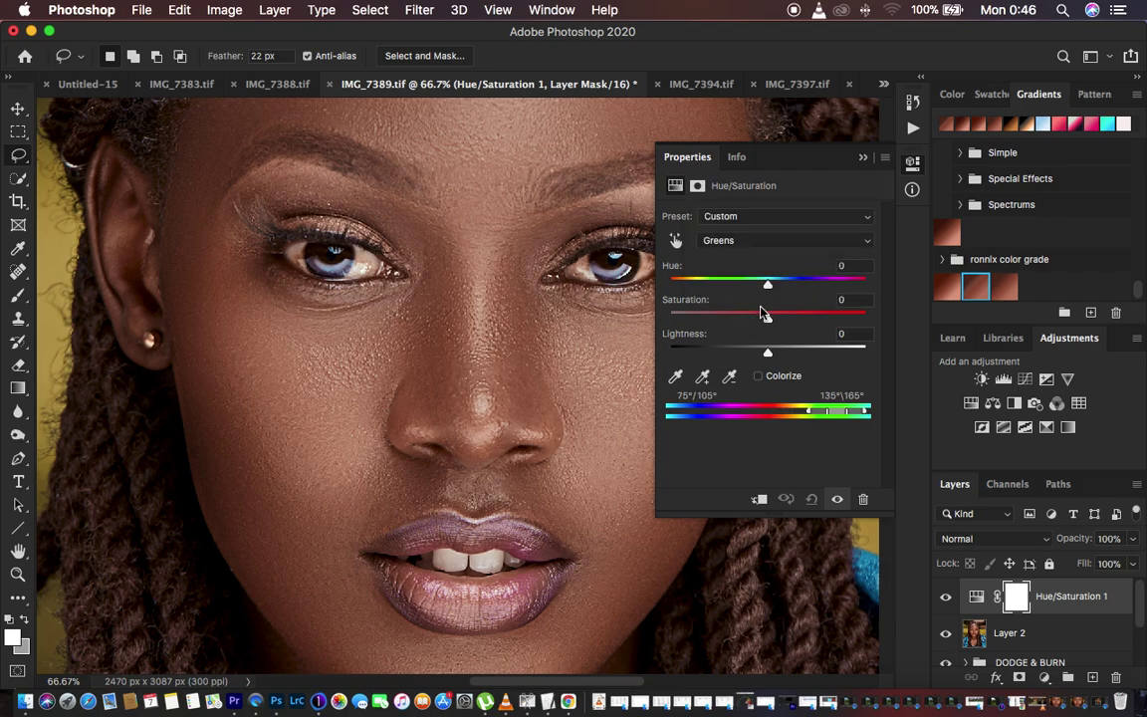
{"action": "left_click_drag", "start_coordinate": [765, 316], "coordinate": [748, 320]}
Step: Set the Master Saturation of the Hue/Saturation layer to -21
{"action": "left_click", "coordinate": [757, 240]}
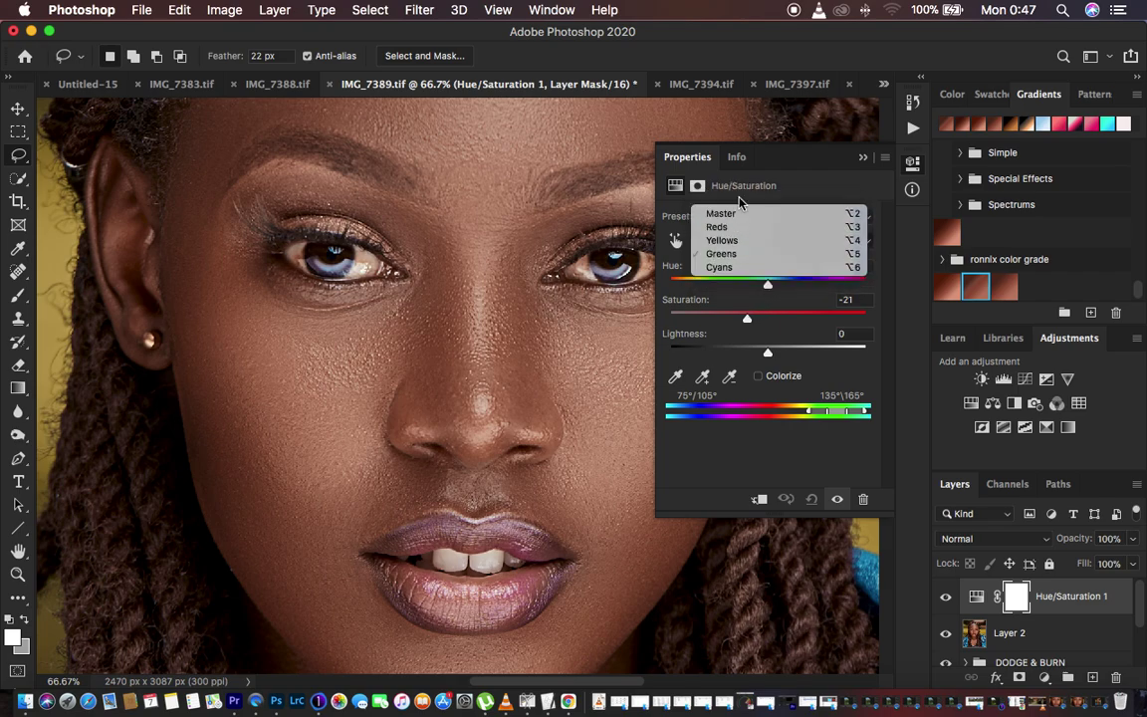
{"action": "left_click", "coordinate": [738, 204]}
{"action": "left_click_drag", "start_coordinate": [767, 319], "coordinate": [759, 318]}
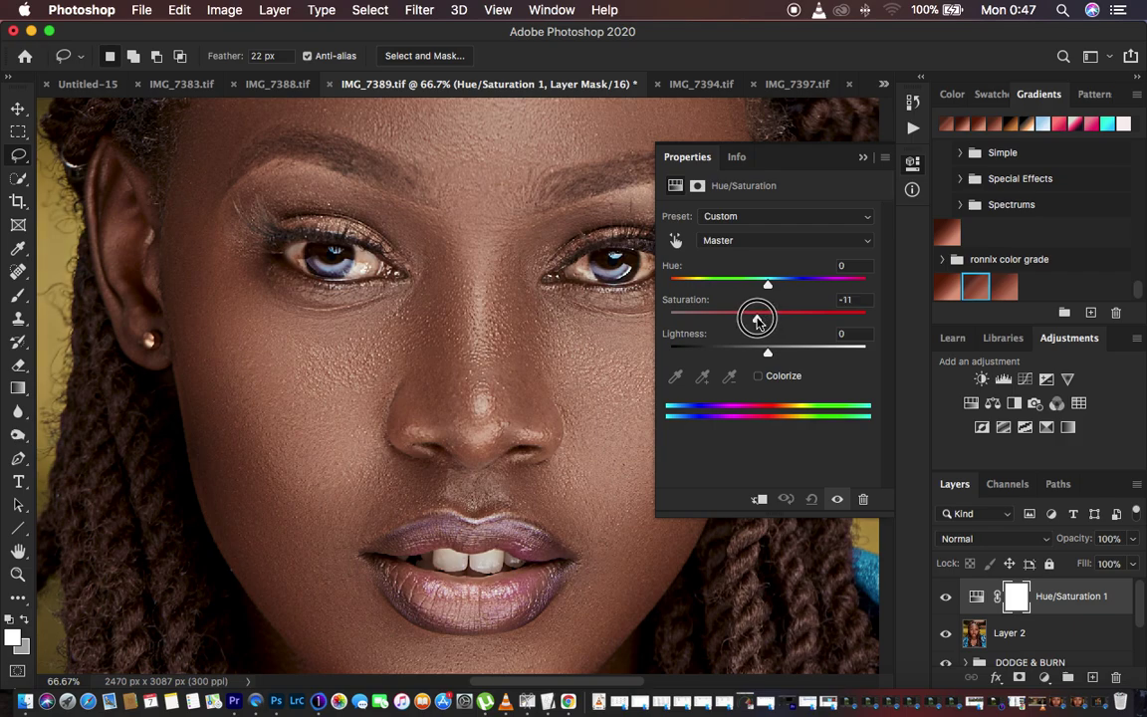
{"action": "left_click_drag", "start_coordinate": [757, 319], "coordinate": [749, 319]}
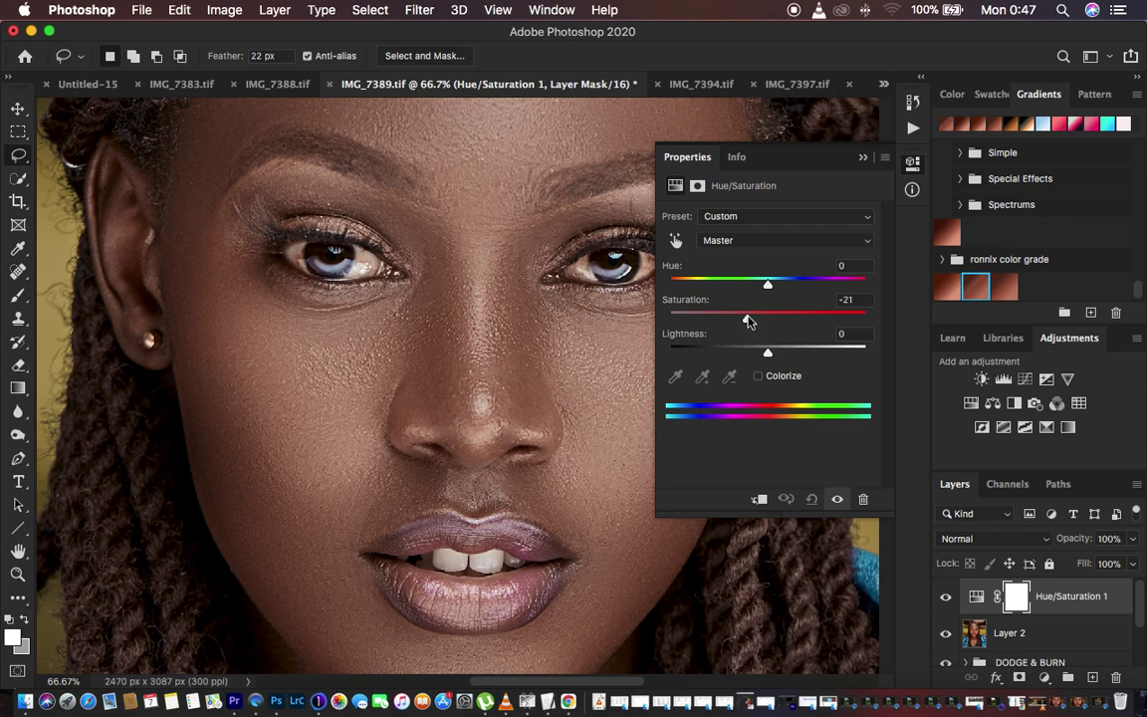
{"action": "left_click", "coordinate": [862, 157]}
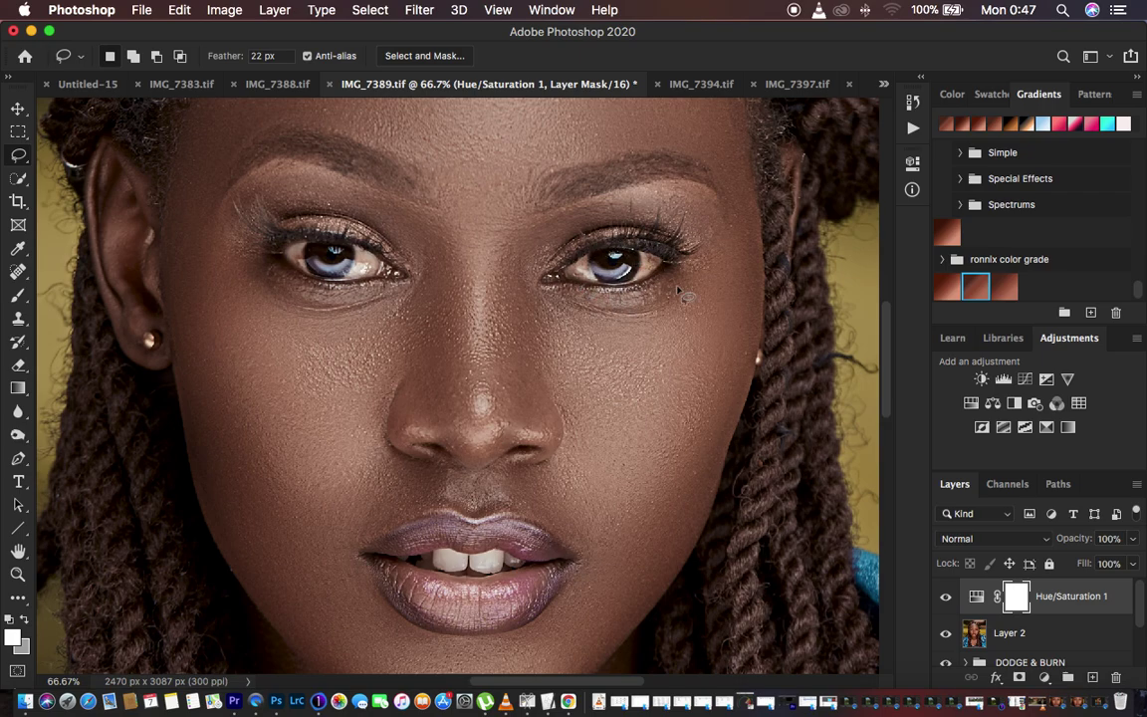
Step: Add a Photo Filter adjustment layer above the Hue/Saturation layer, using Cooling Filter (82) at 15% Density
{"action": "left_click", "coordinate": [1044, 676]}
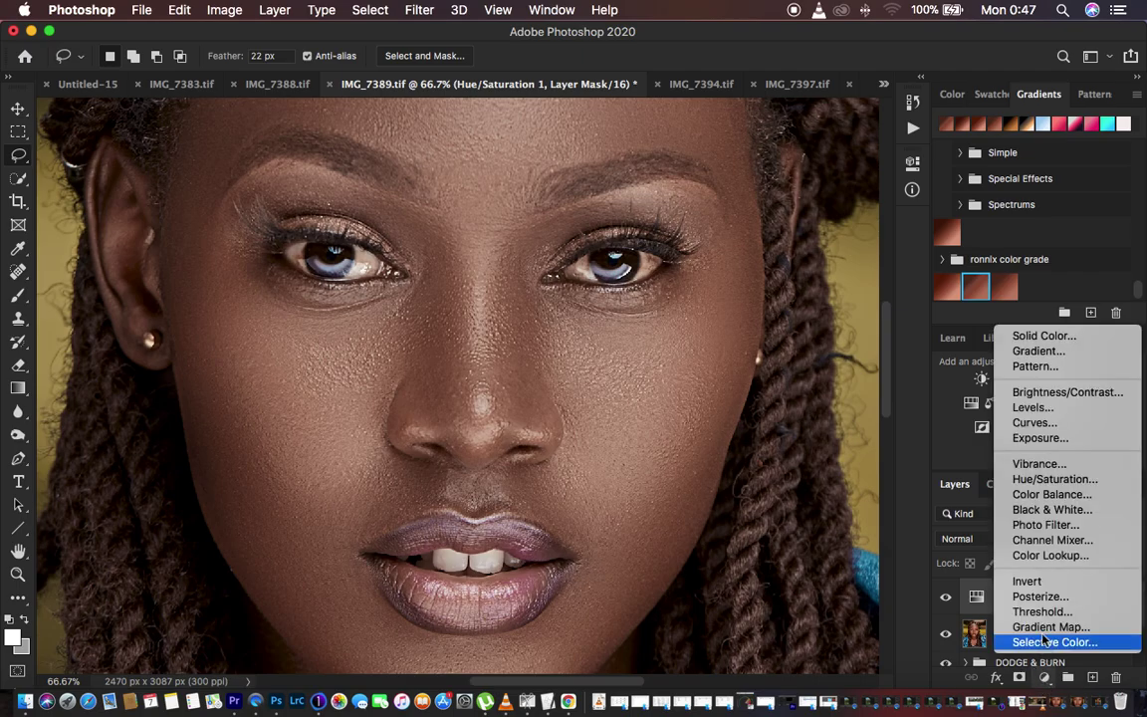
{"action": "left_click", "coordinate": [874, 407]}
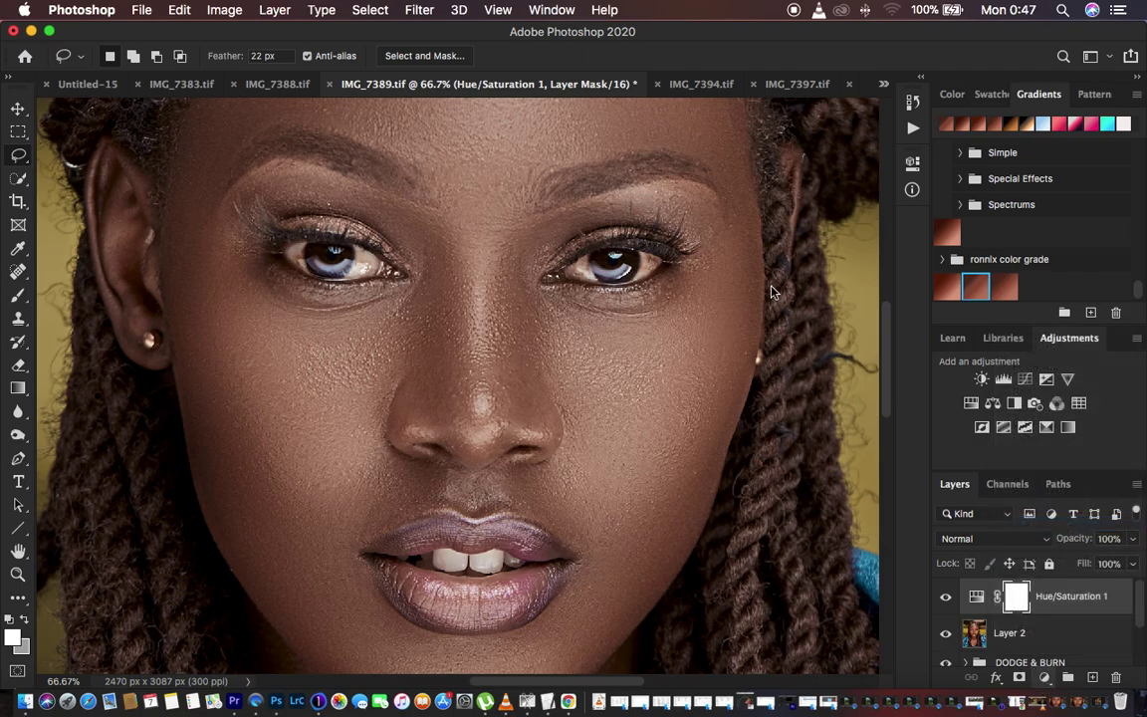
{"action": "left_click", "coordinate": [761, 216]}
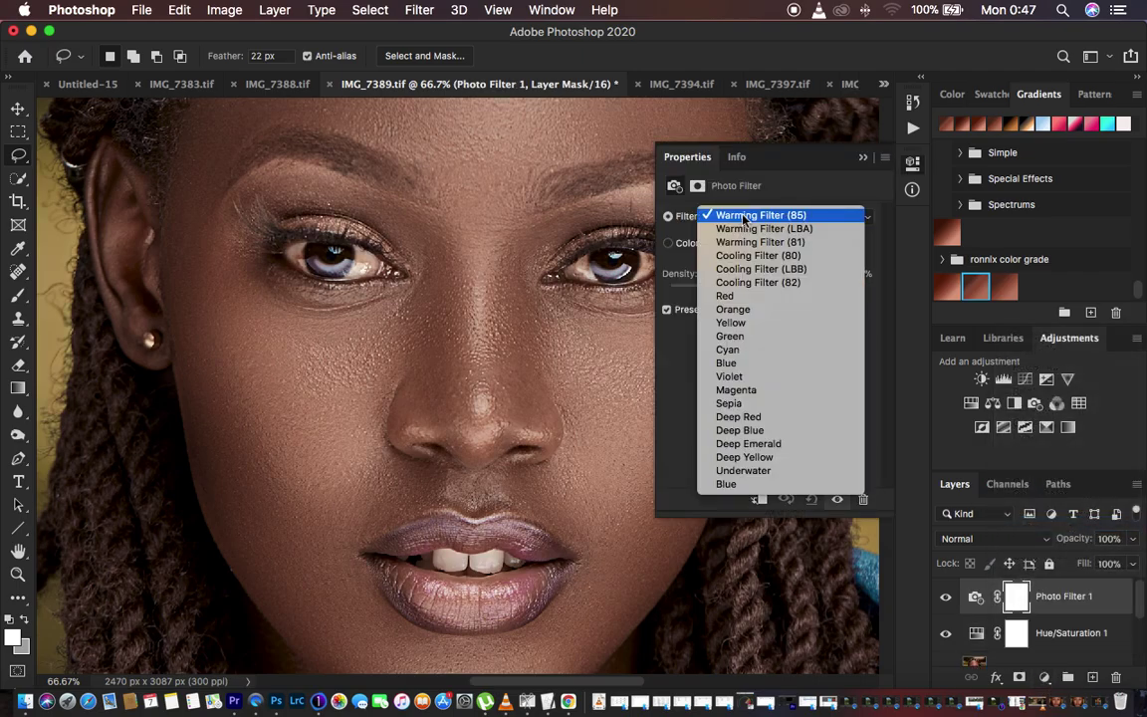
{"action": "left_click", "coordinate": [754, 283]}
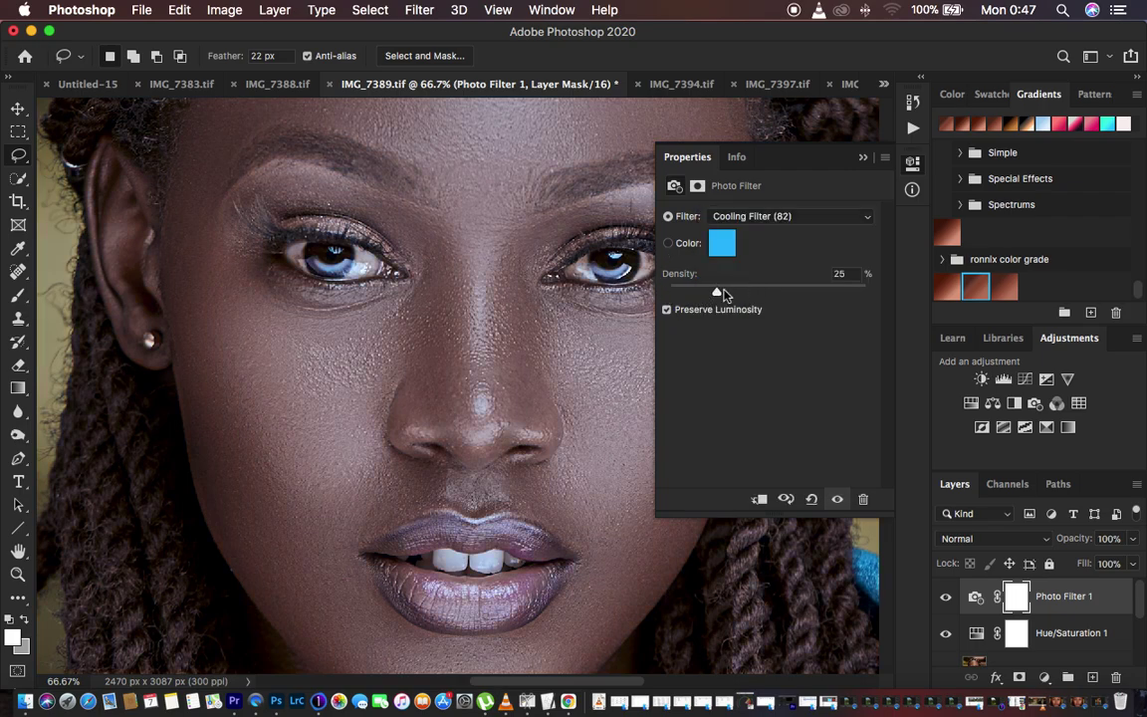
{"action": "left_click_drag", "start_coordinate": [724, 292], "coordinate": [692, 297]}
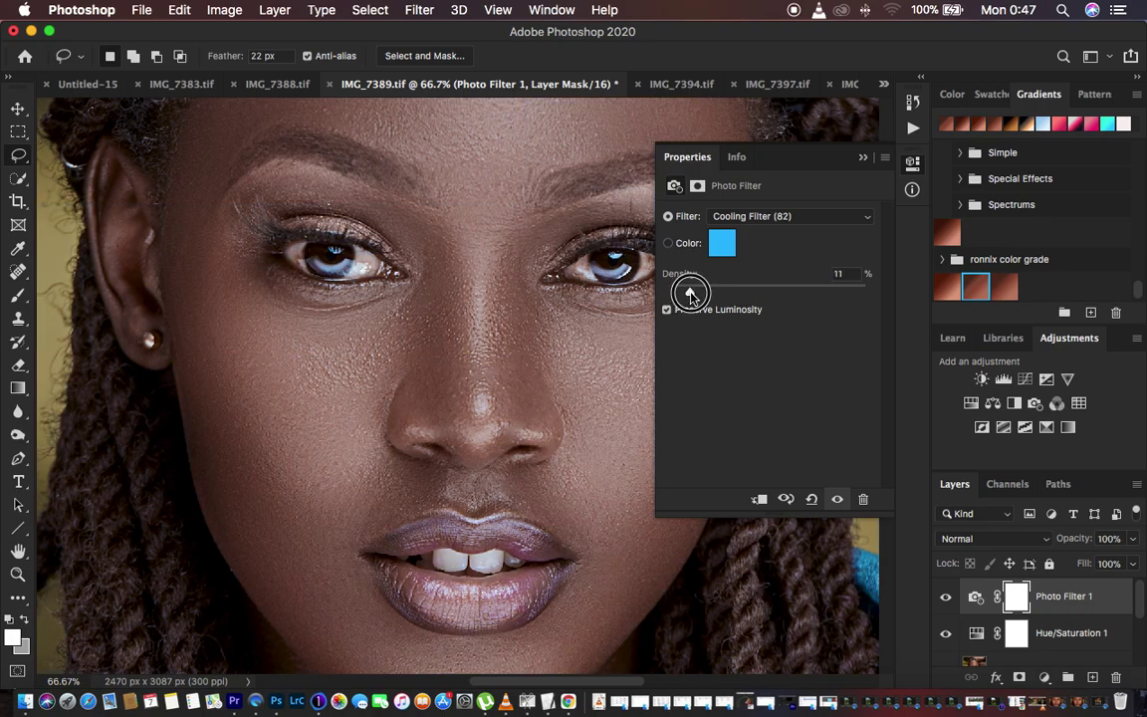
{"action": "left_click_drag", "start_coordinate": [694, 295], "coordinate": [697, 296]}
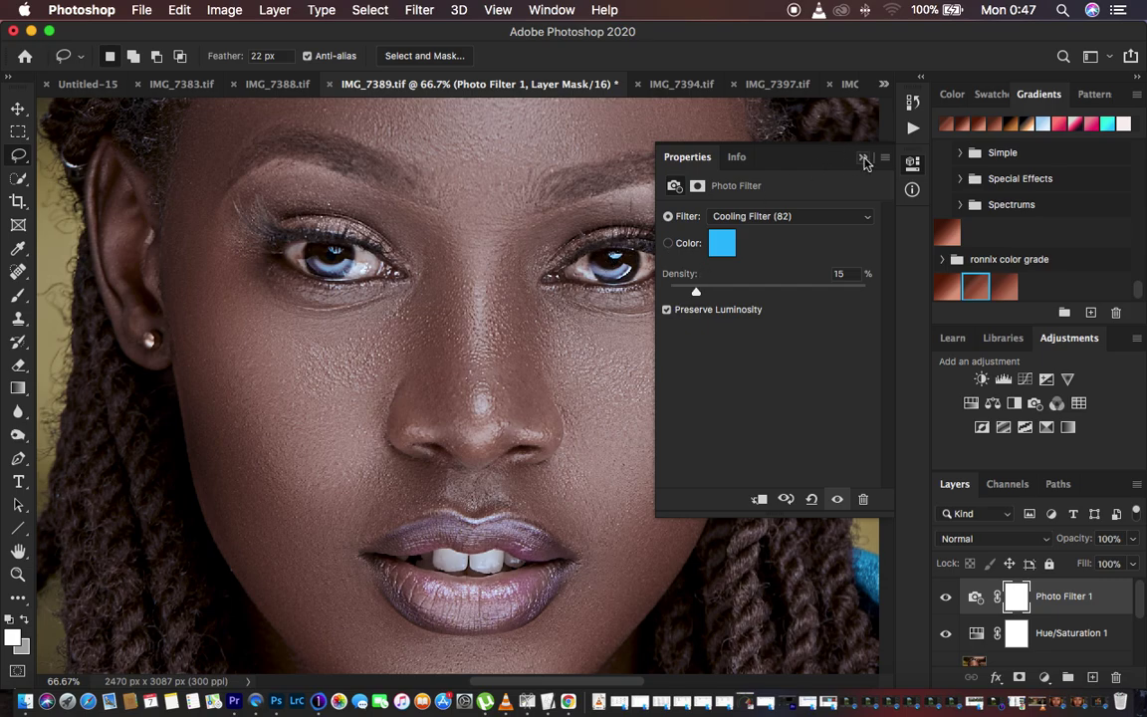
{"action": "left_click", "coordinate": [863, 157]}
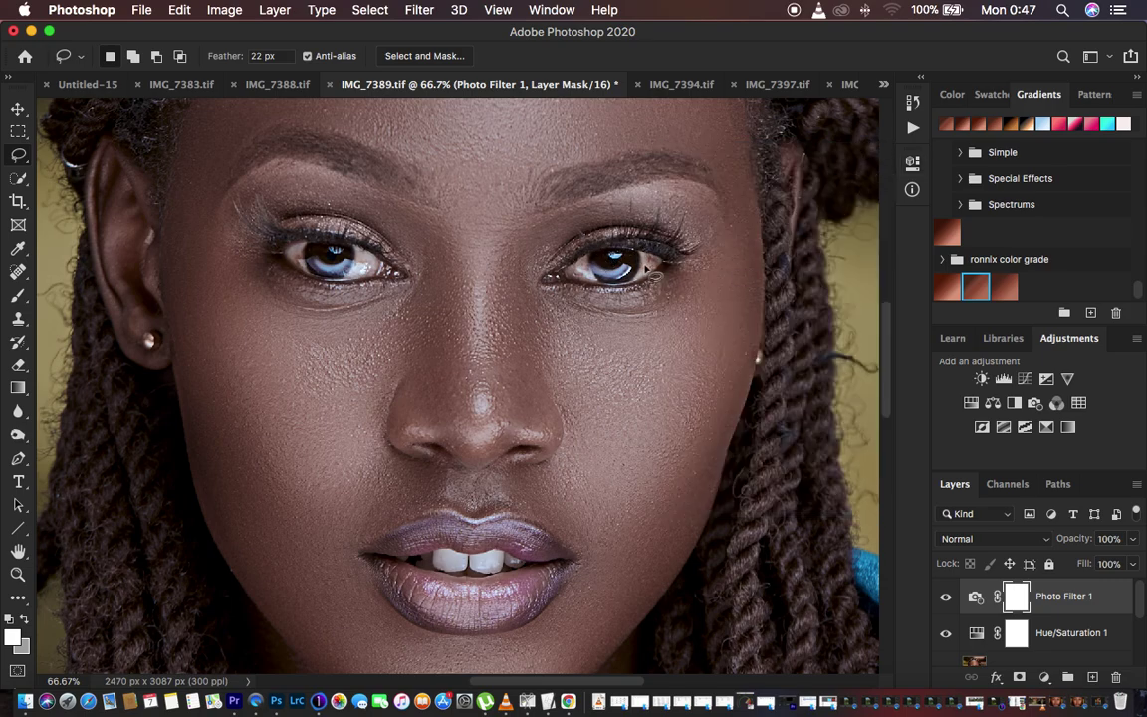
Step: Add a Curves adjustment layer on top and brighten the RGB midtones with a point at Input 115, Output 137
{"action": "left_click", "coordinate": [1045, 677]}
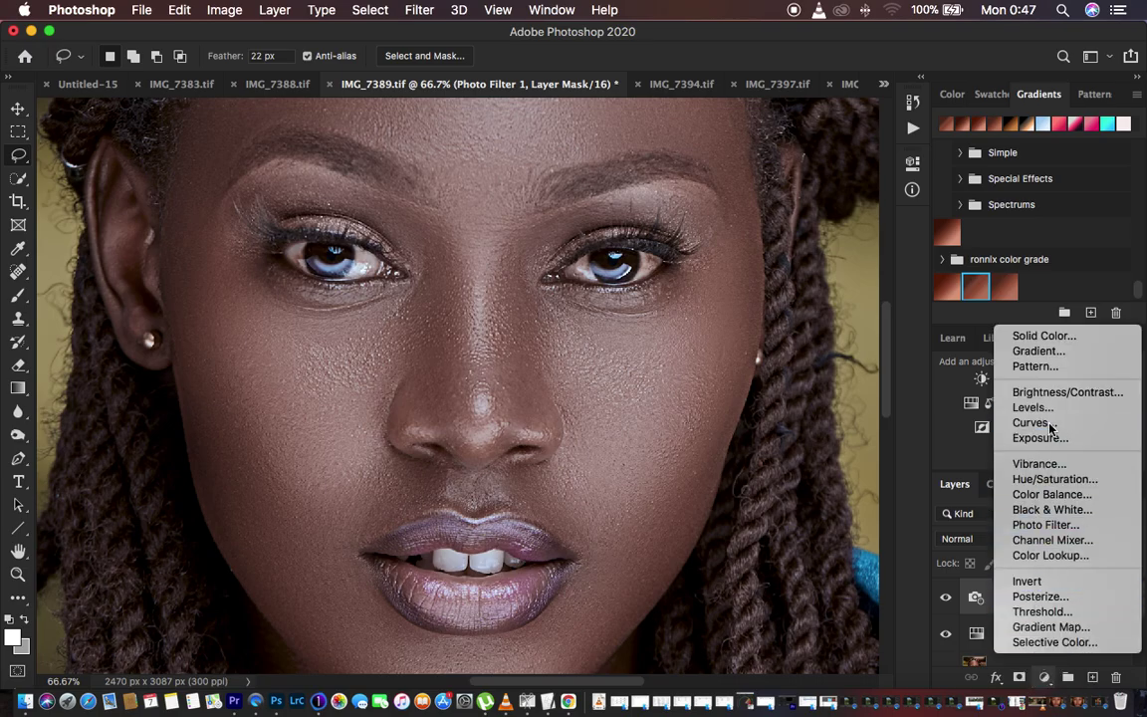
{"action": "left_click", "coordinate": [841, 367]}
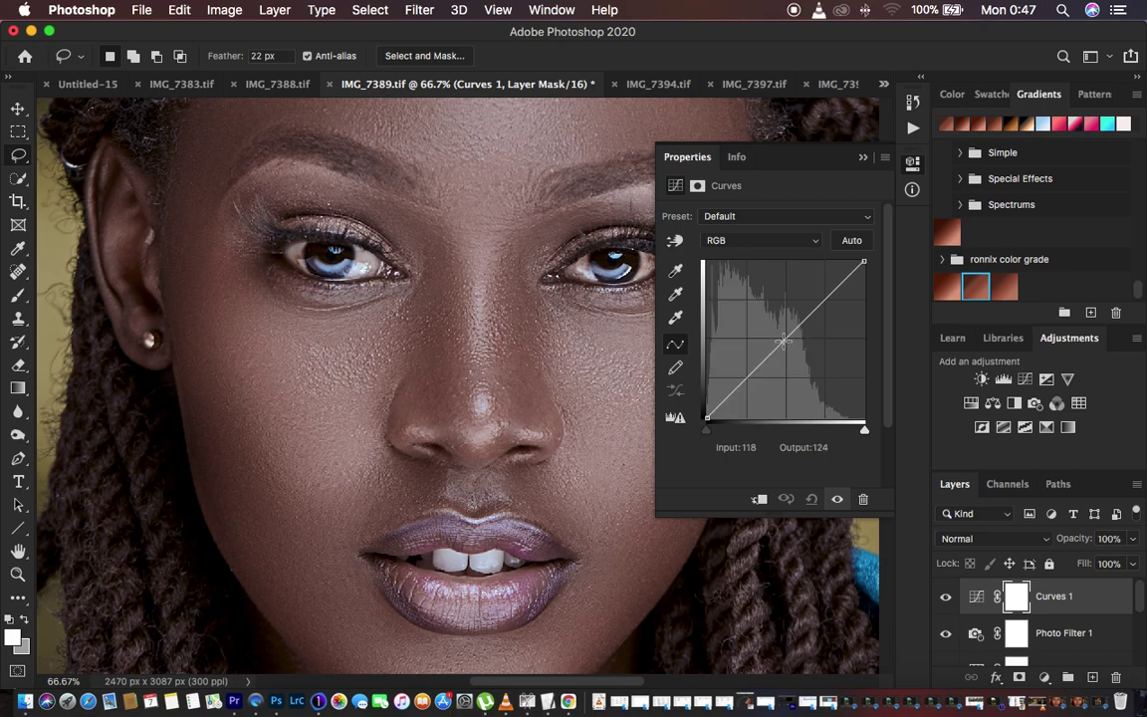
{"action": "left_click_drag", "start_coordinate": [785, 341], "coordinate": [778, 332]}
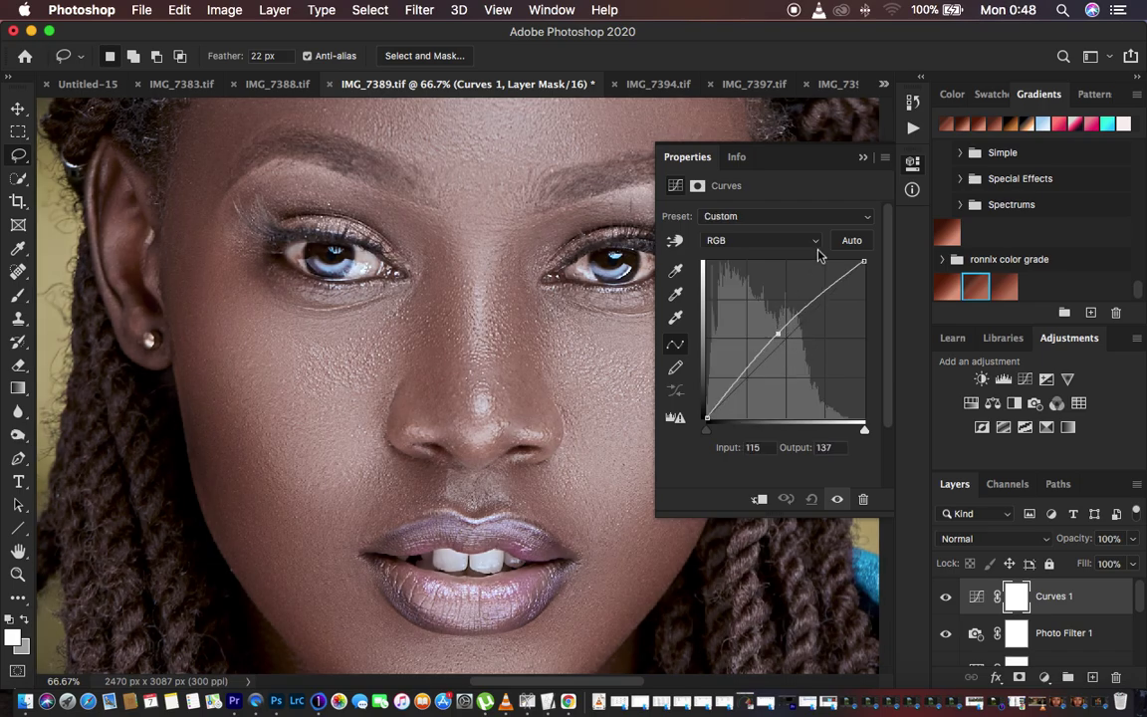
{"action": "left_click", "coordinate": [863, 158]}
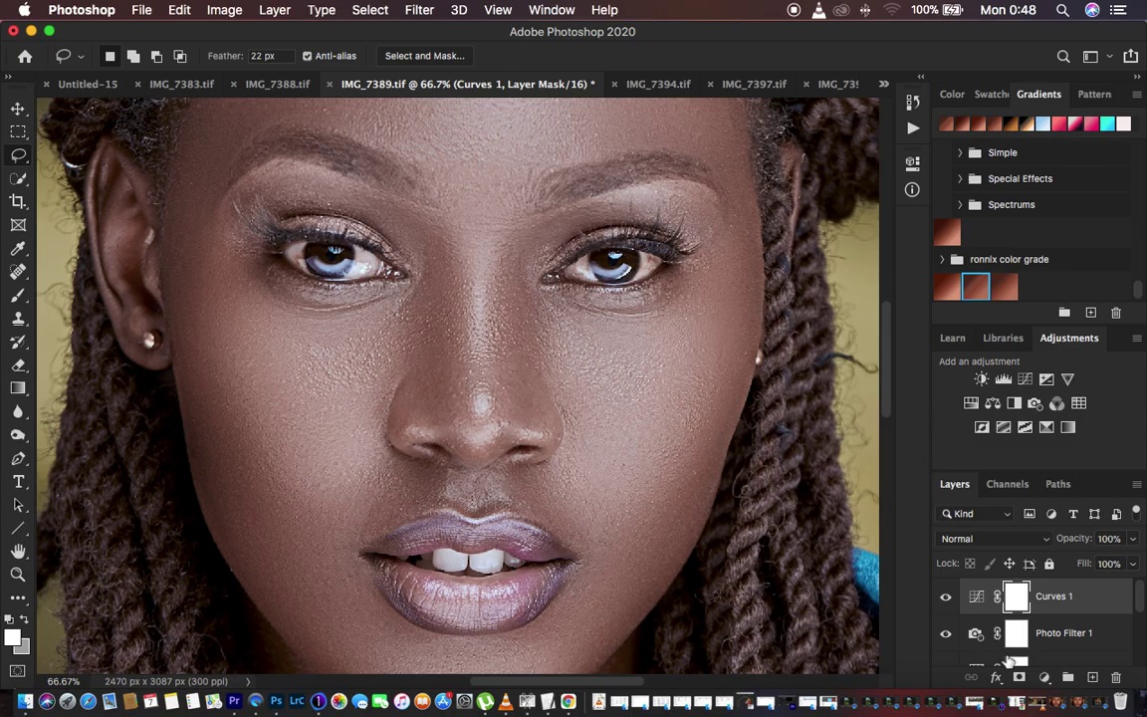
Step: Reopen the Photo Filter layer's settings and raise the cooling filter's Density slightly
{"action": "double_click", "coordinate": [976, 635]}
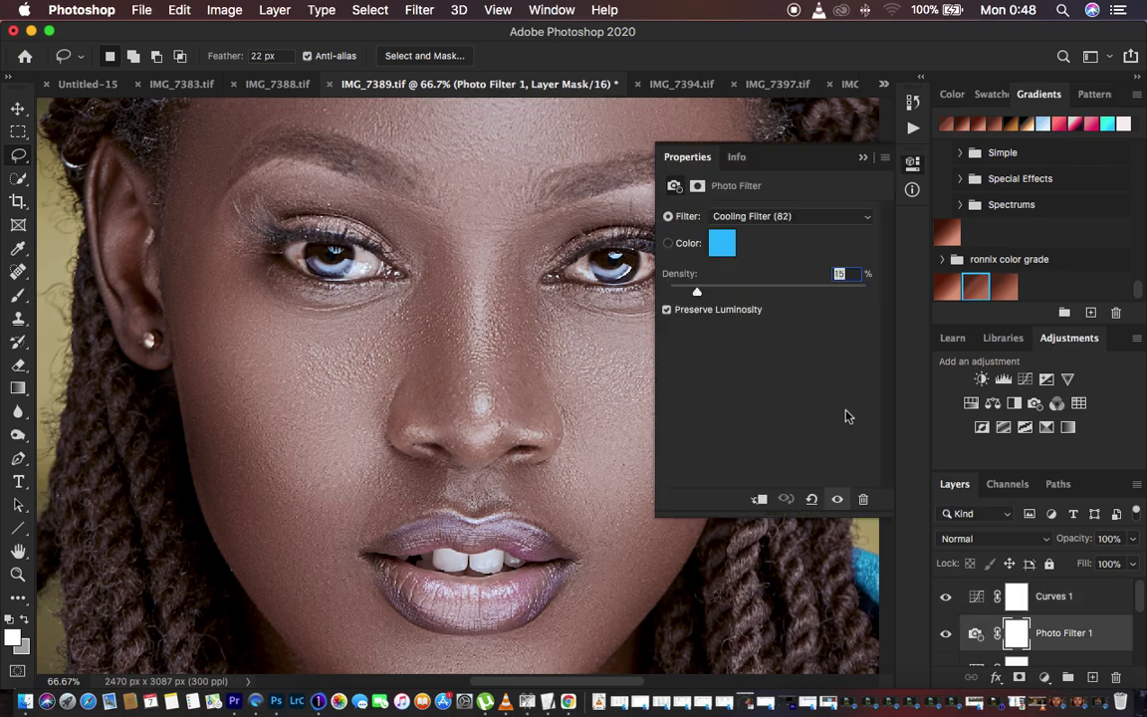
{"action": "left_click_drag", "start_coordinate": [708, 295], "coordinate": [761, 295]}
{"action": "left_click_drag", "start_coordinate": [760, 296], "coordinate": [714, 295]}
{"action": "left_click", "coordinate": [862, 156]}
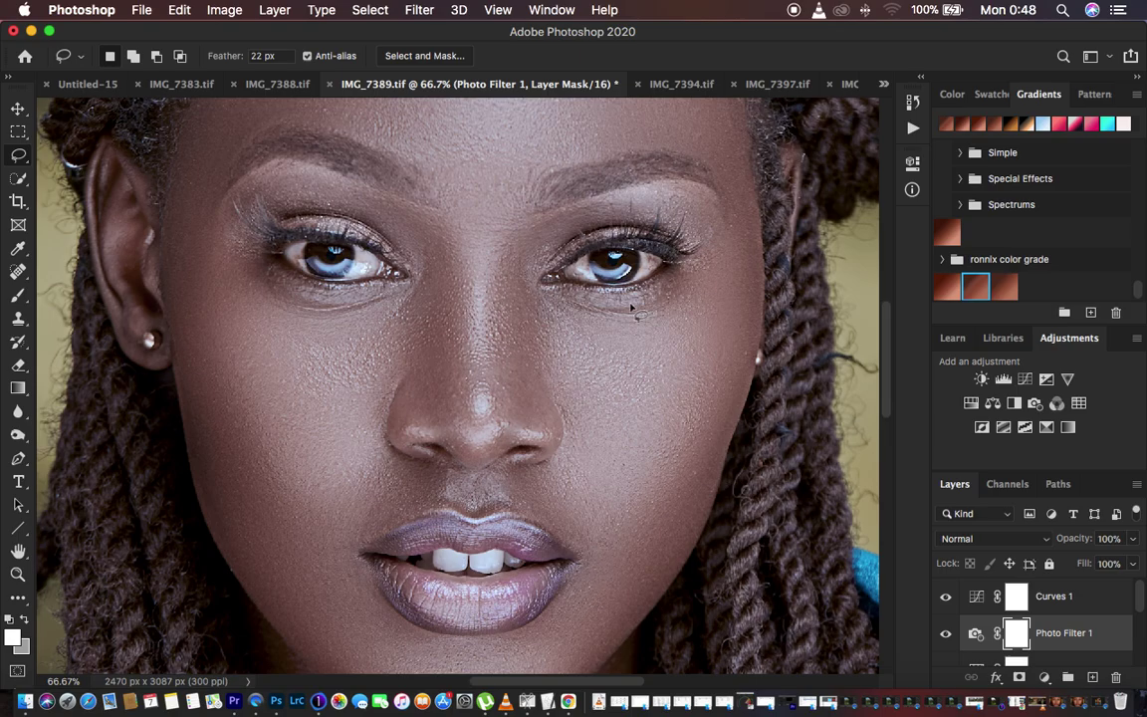
Step: Set the Master Saturation of the Hue/Saturation layer to -42
{"action": "scroll", "coordinate": [1083, 642], "scroll_direction": "down", "scroll_amount": 1}
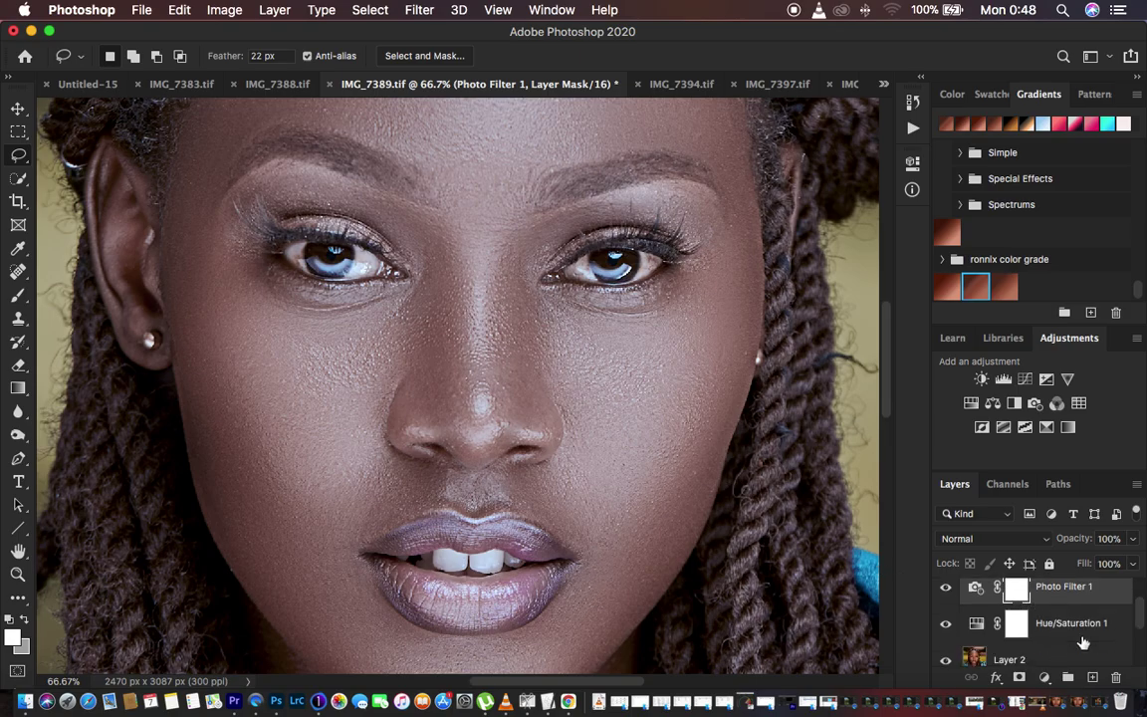
{"action": "left_click", "coordinate": [979, 624]}
{"action": "double_click", "coordinate": [979, 624]}
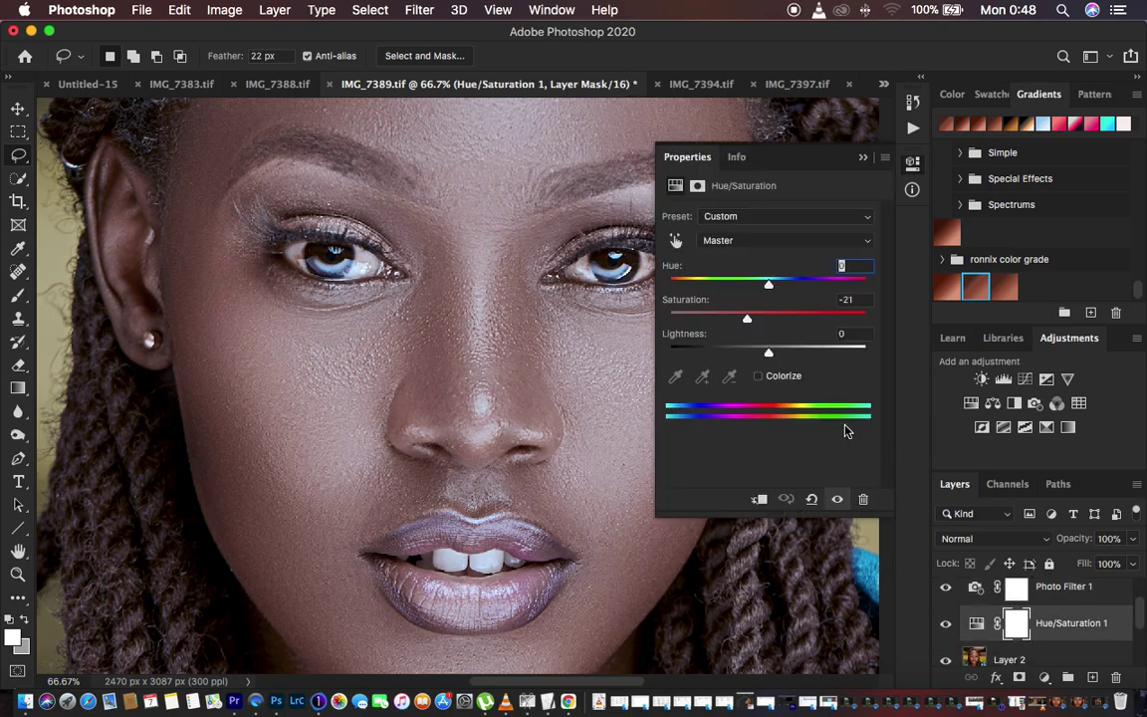
{"action": "left_click", "coordinate": [737, 319]}
{"action": "left_click_drag", "start_coordinate": [738, 319], "coordinate": [726, 319]}
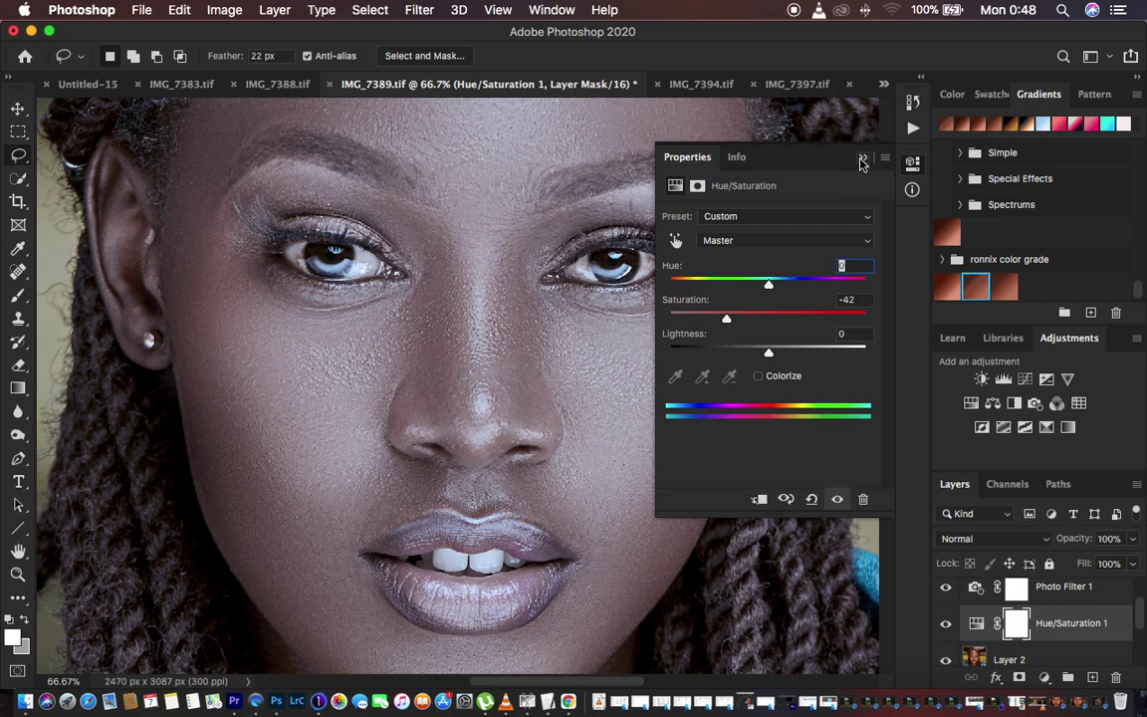
{"action": "left_click", "coordinate": [879, 233]}
Step: Group the Curves, Photo Filter and Hue/Saturation layers and give the group an inverted, black layer mask
{"action": "scroll", "coordinate": [1087, 594], "scroll_direction": "up", "scroll_amount": 2}
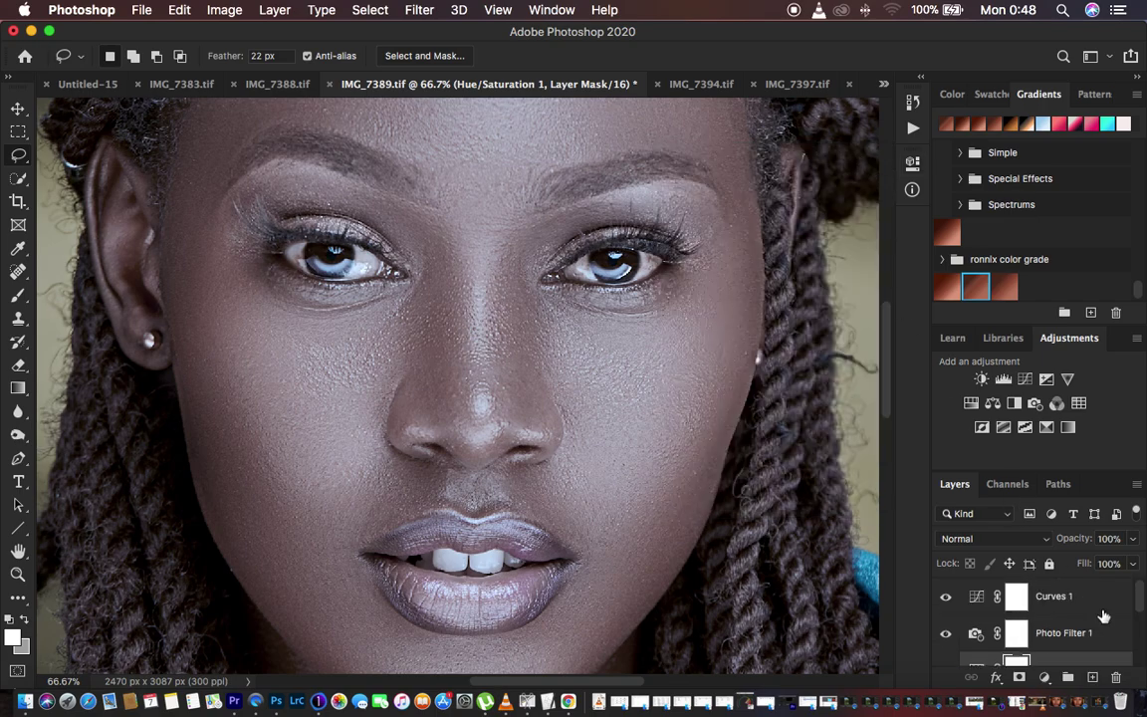
{"action": "left_click", "coordinate": [1106, 598]}
{"action": "left_click", "coordinate": [1112, 630], "text": "shift"}
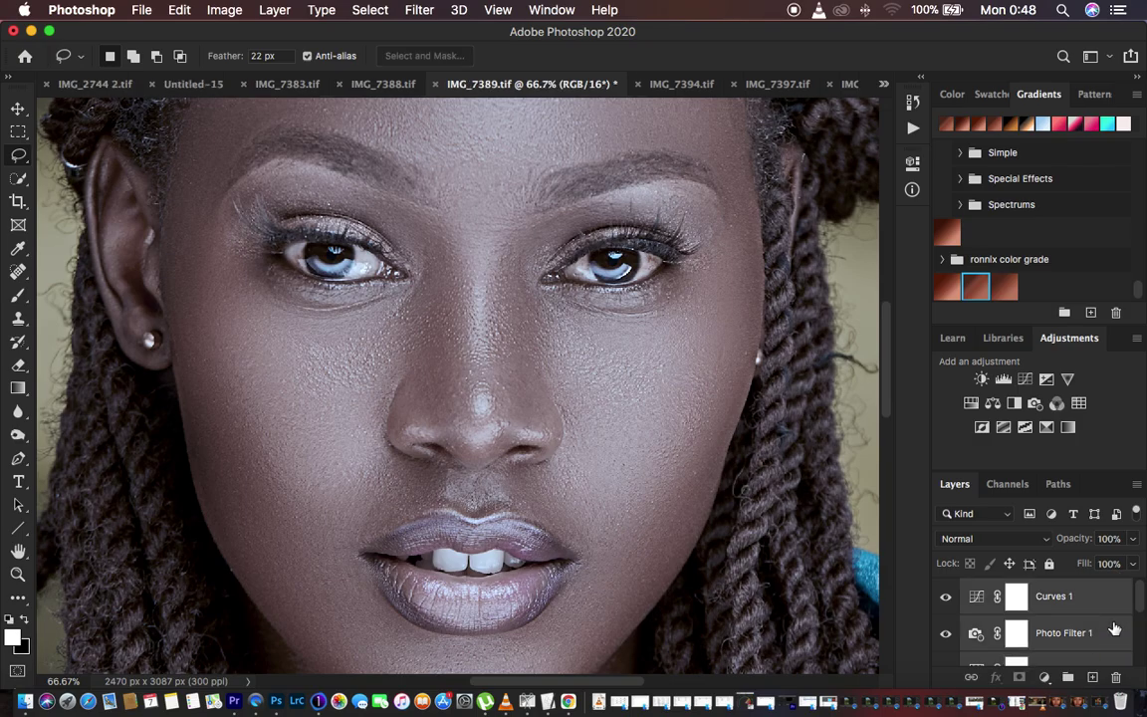
{"action": "scroll", "coordinate": [1110, 625], "scroll_direction": "down", "scroll_amount": 5}
{"action": "scroll", "coordinate": [1100, 620], "scroll_direction": "up", "scroll_amount": 3}
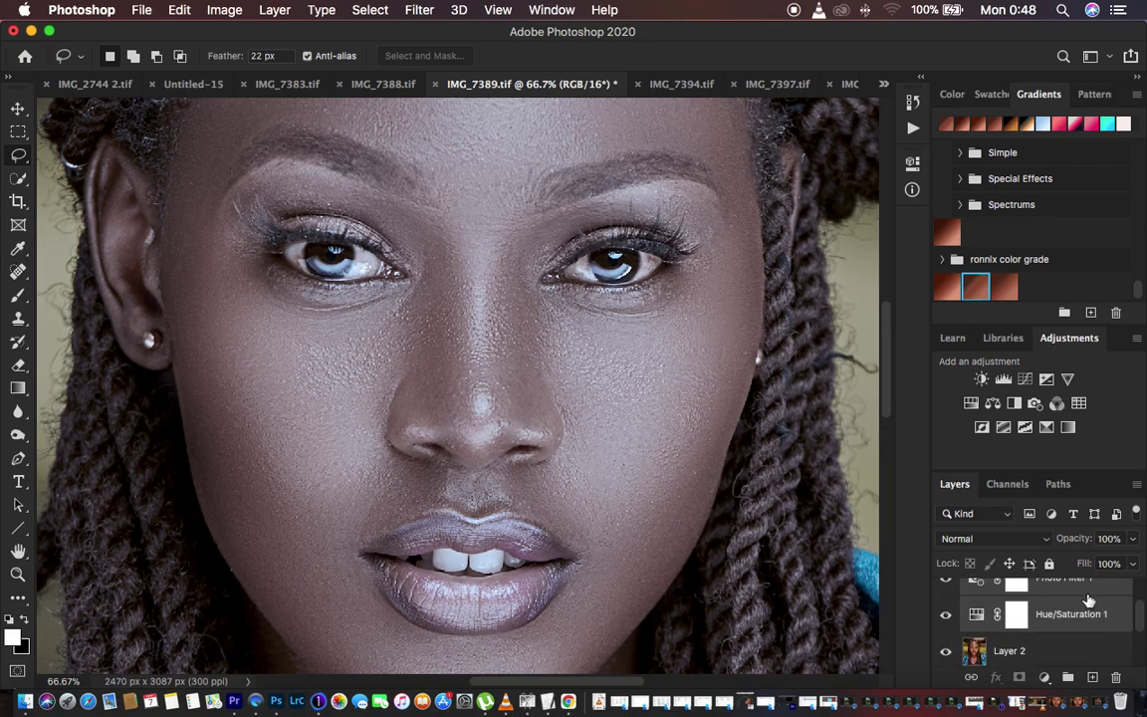
{"action": "key", "text": "super+g"}
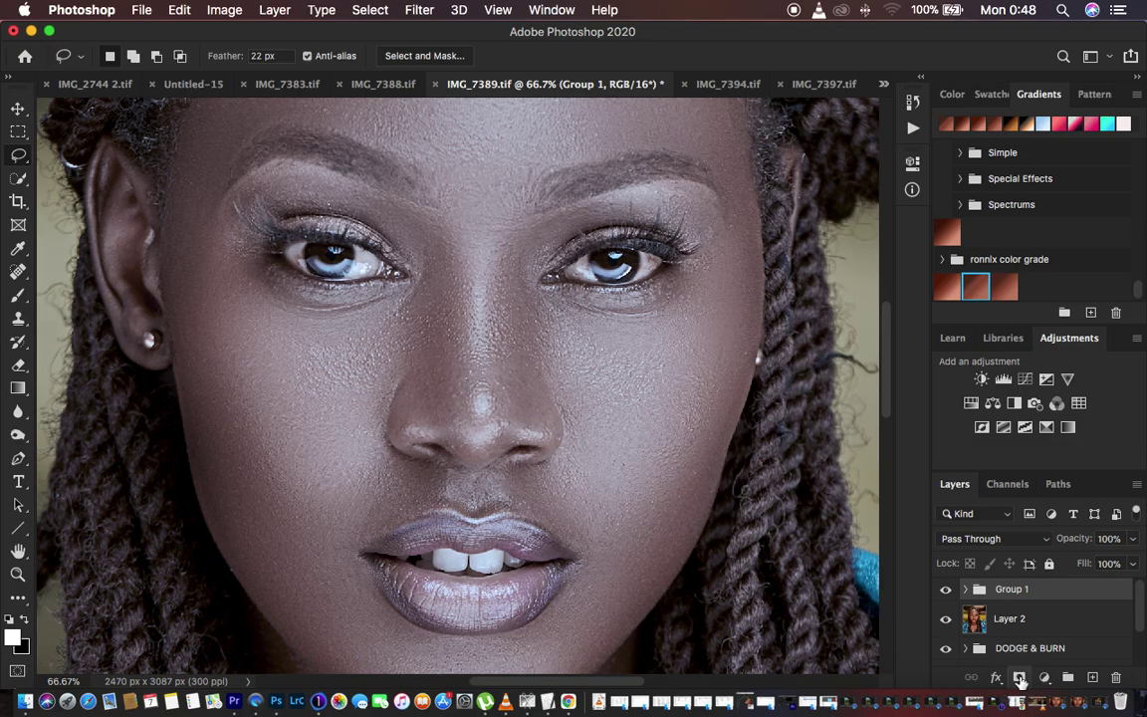
{"action": "left_click", "coordinate": [1019, 678]}
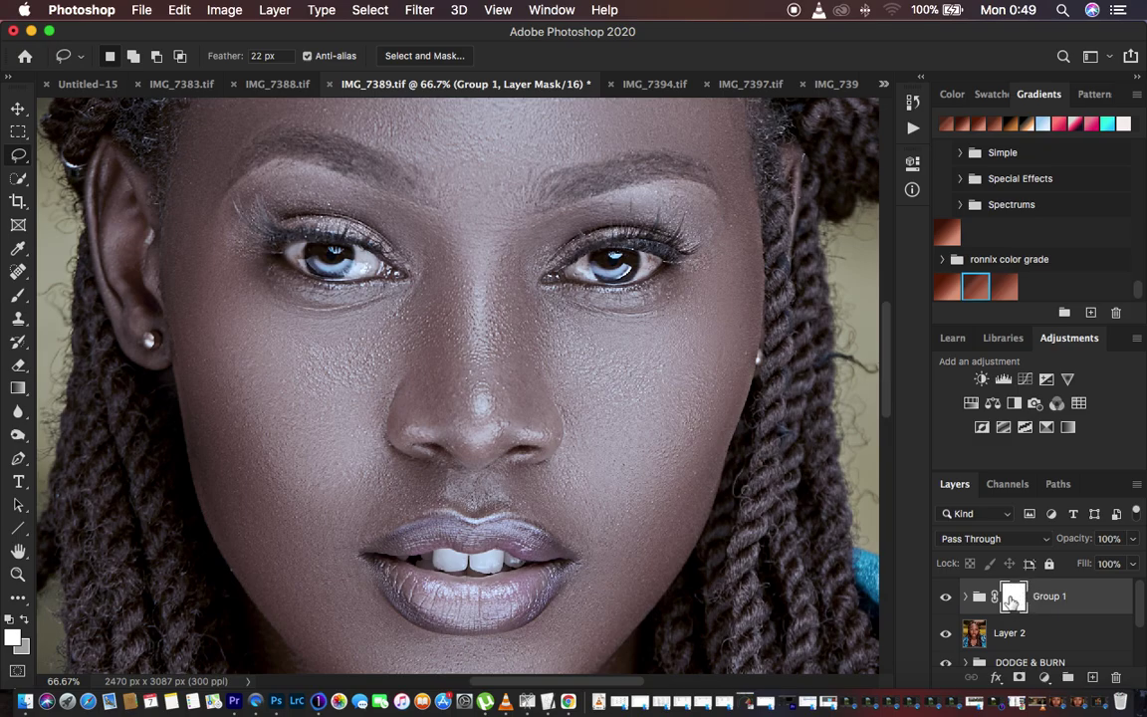
{"action": "key", "text": "super+i"}
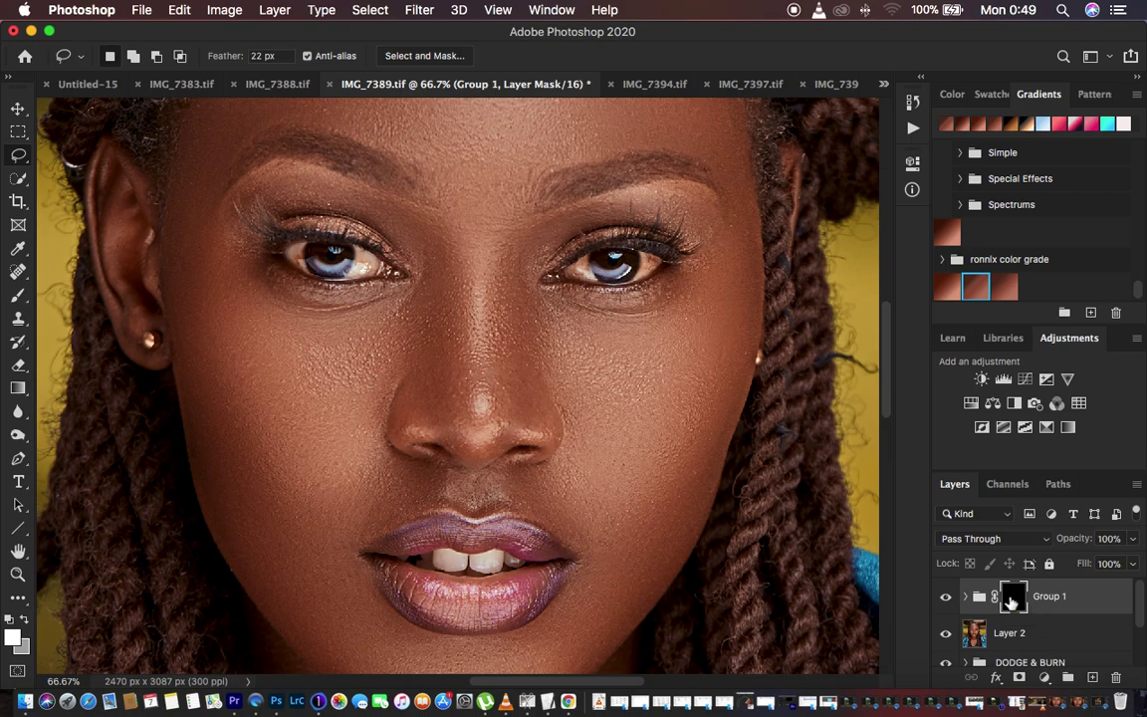
Step: Stop recording the "Eye and teeth" action and collapse its list of recorded commands
{"action": "left_click", "coordinate": [913, 128]}
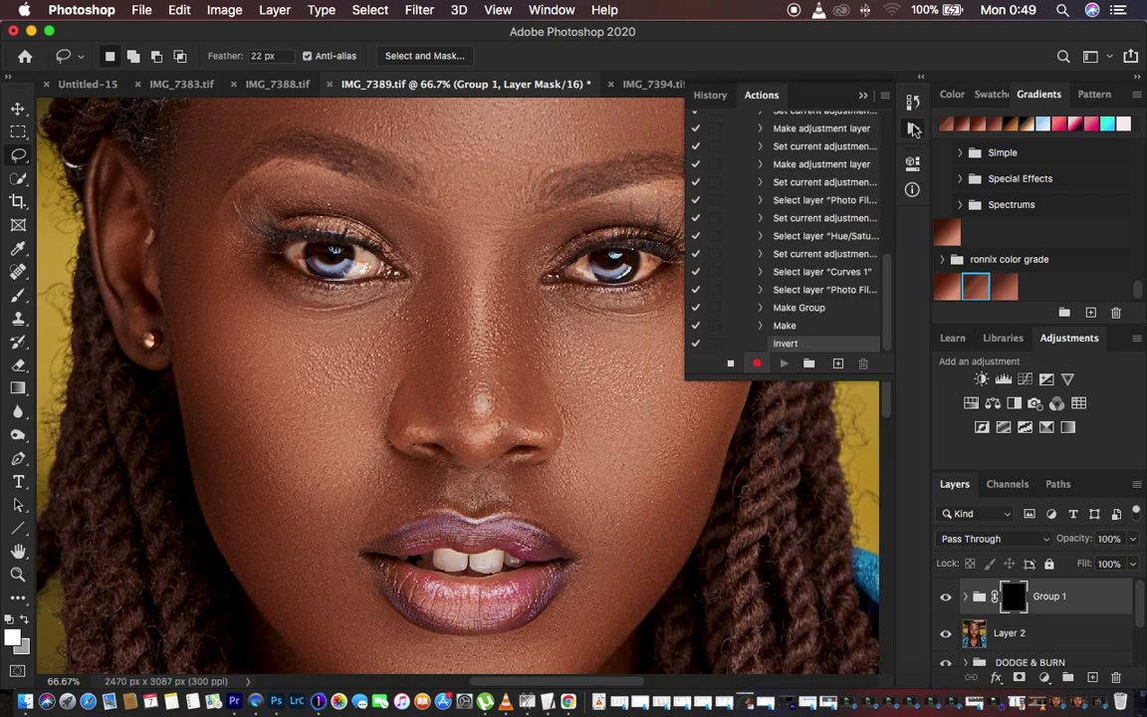
{"action": "left_click", "coordinate": [731, 364]}
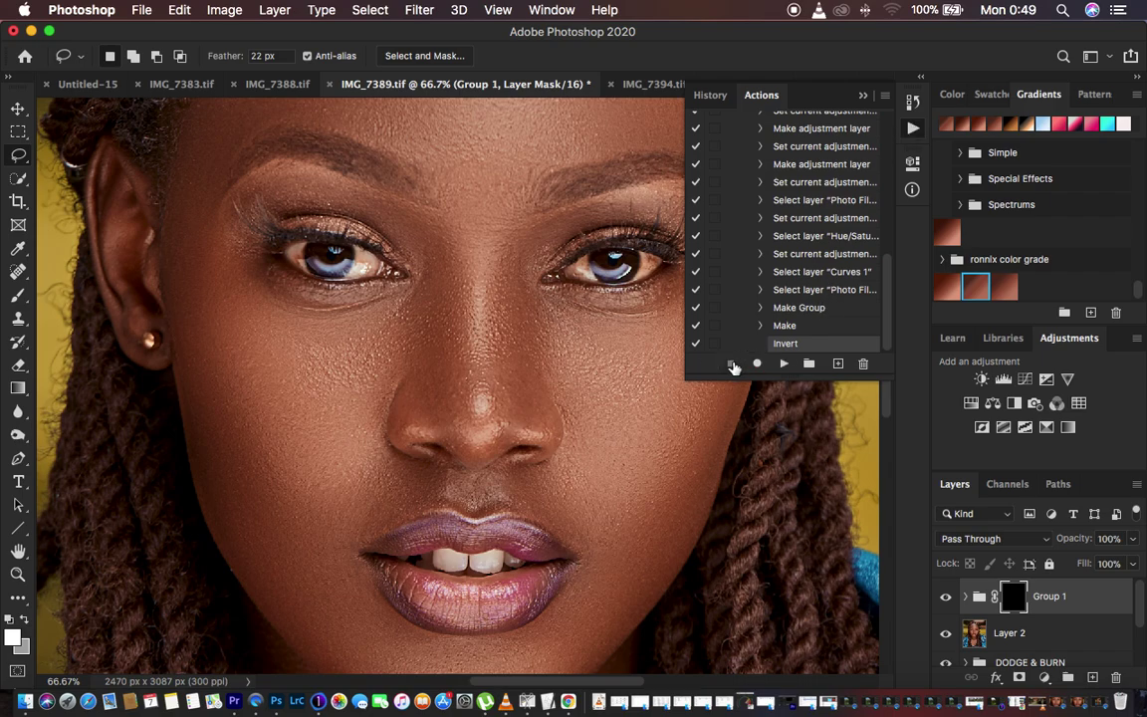
{"action": "scroll", "coordinate": [807, 253], "scroll_direction": "up", "scroll_amount": 10}
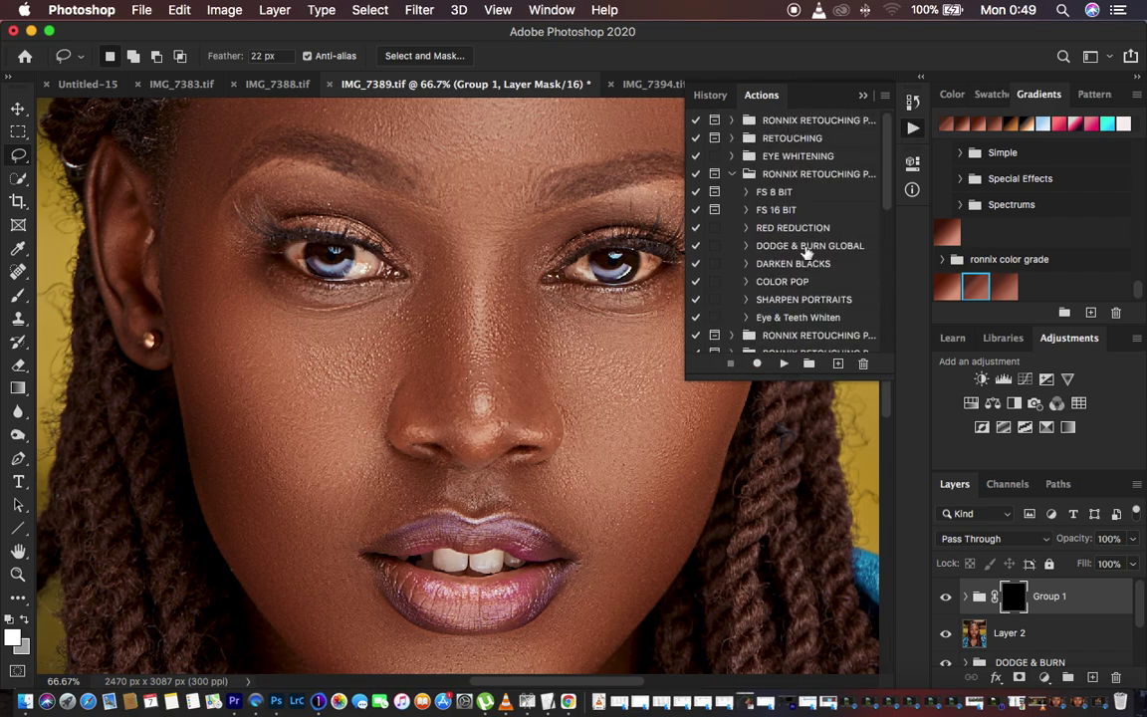
{"action": "scroll", "coordinate": [807, 253], "scroll_direction": "down", "scroll_amount": 4}
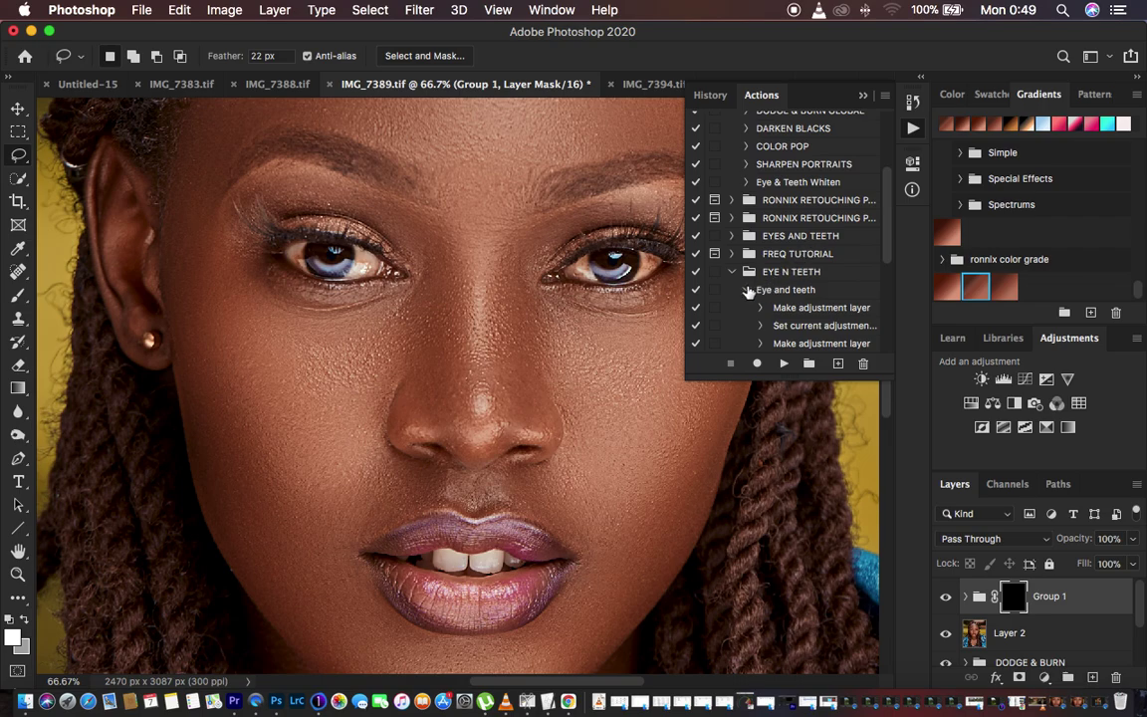
{"action": "left_click", "coordinate": [749, 290]}
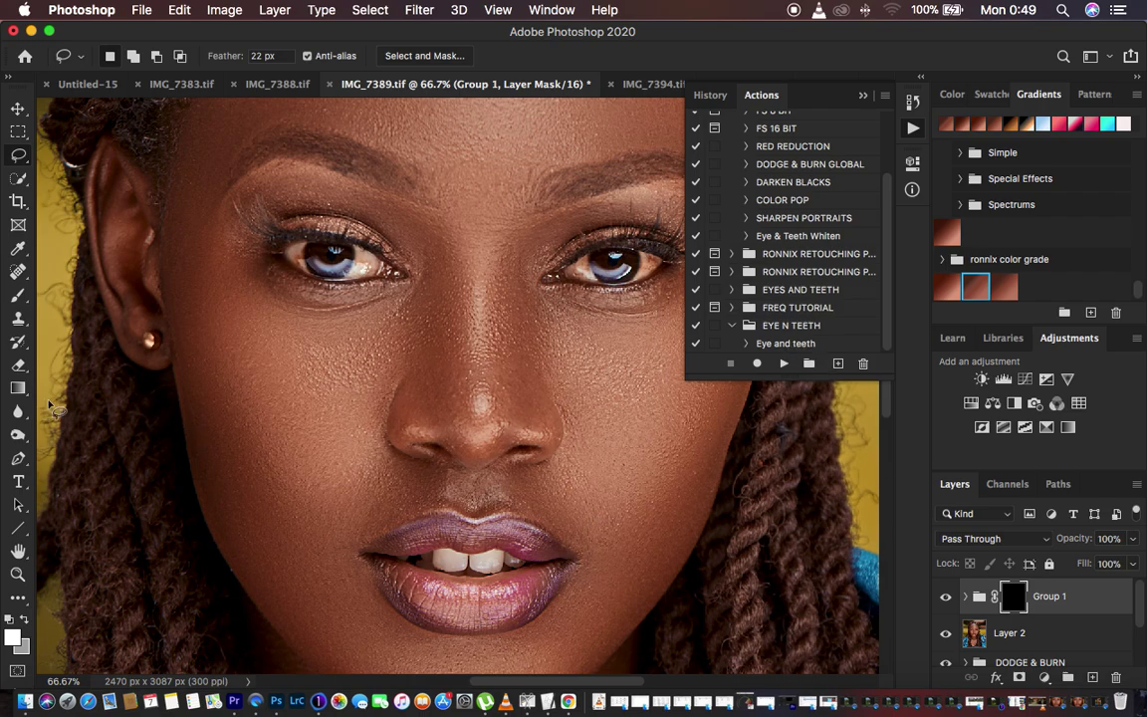
Step: Choose the Brush tool and make it a soft round brush with 0% Hardness
{"action": "left_click", "coordinate": [18, 299]}
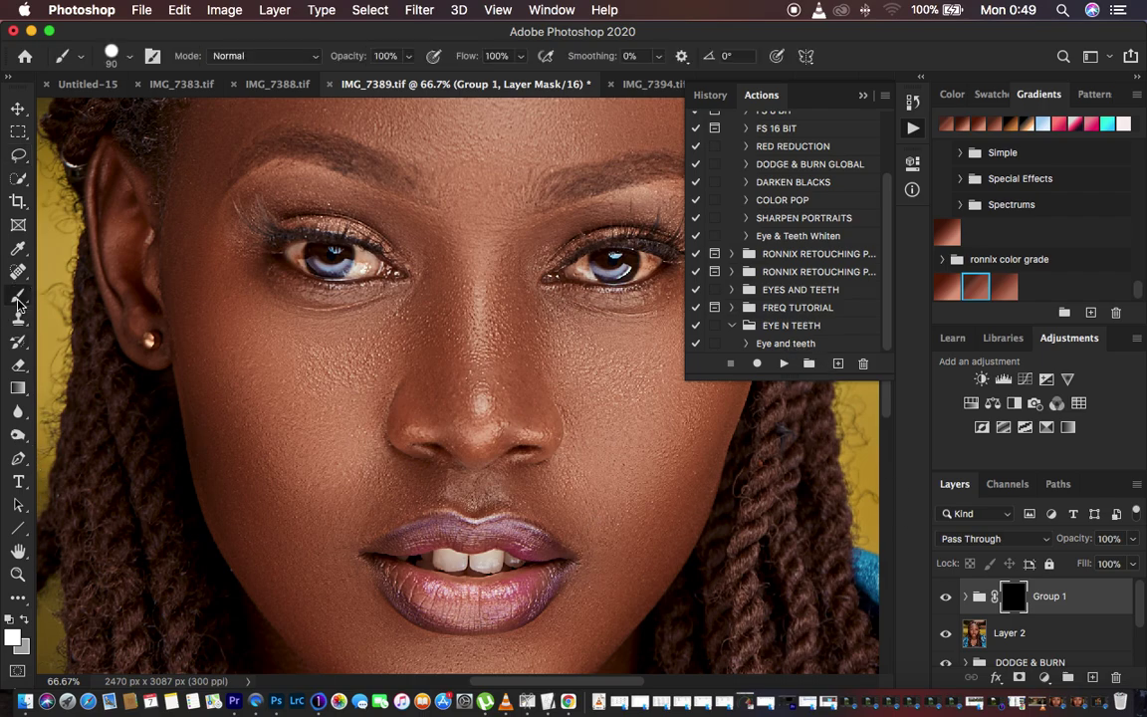
{"action": "right_click", "coordinate": [18, 298]}
{"action": "left_click", "coordinate": [72, 279]}
{"action": "left_click", "coordinate": [81, 56]}
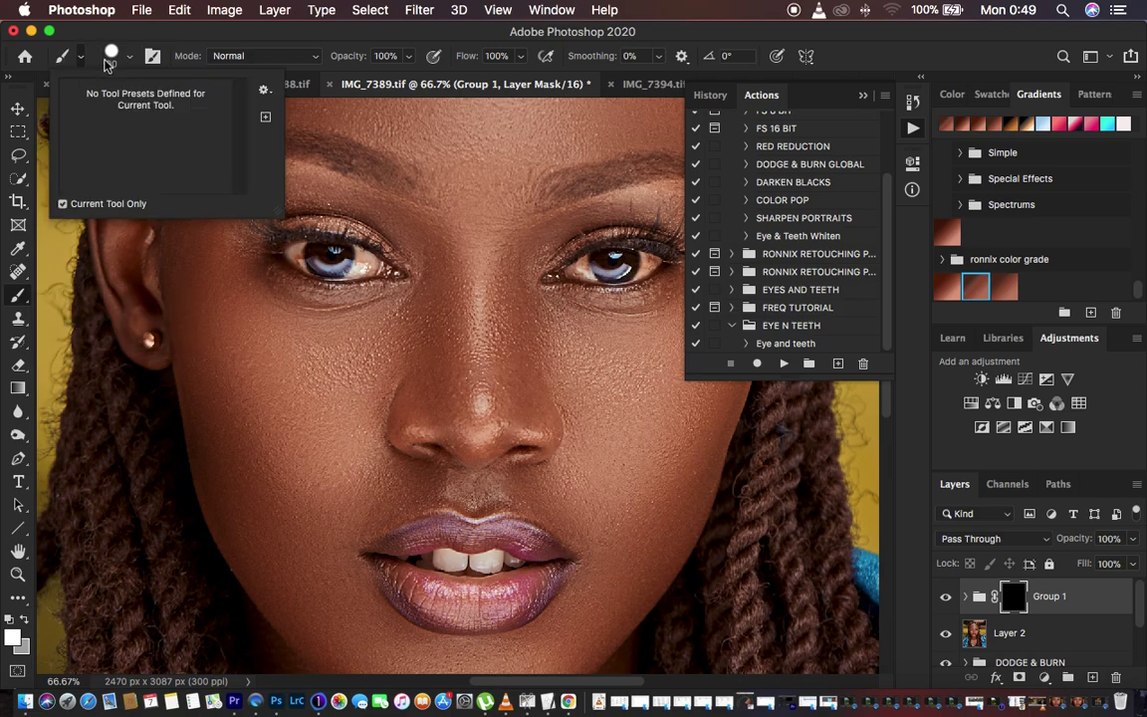
{"action": "left_click", "coordinate": [111, 56]}
{"action": "left_click_drag", "start_coordinate": [134, 151], "coordinate": [57, 147]}
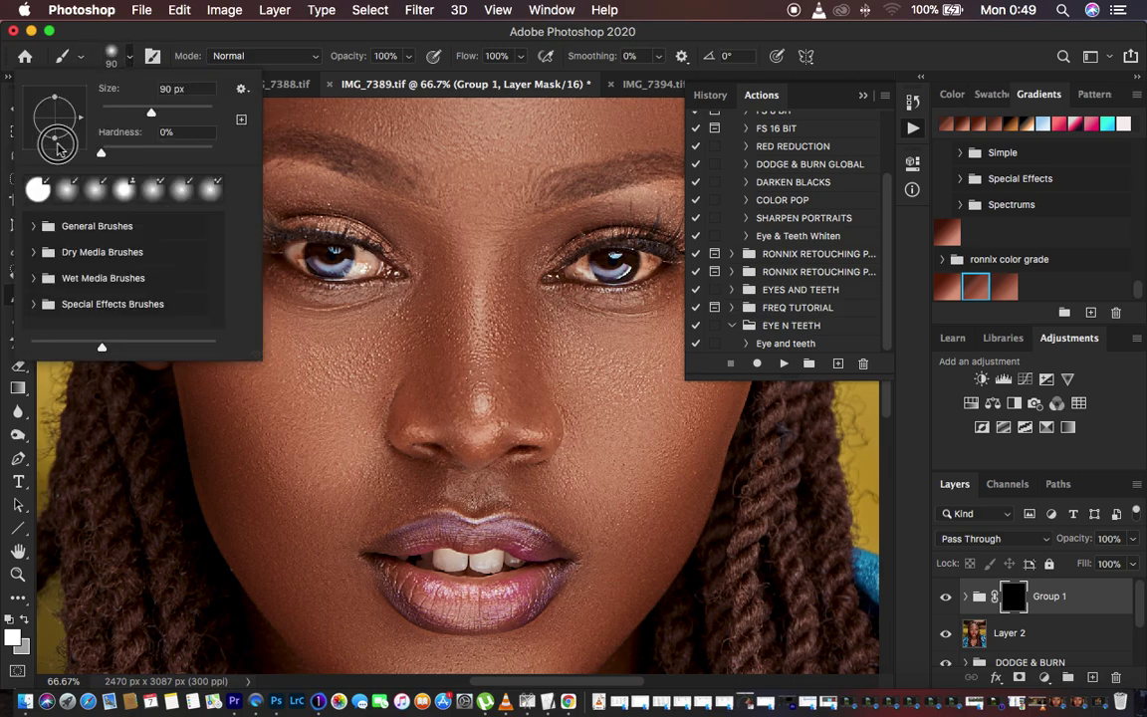
{"action": "left_click", "coordinate": [130, 60]}
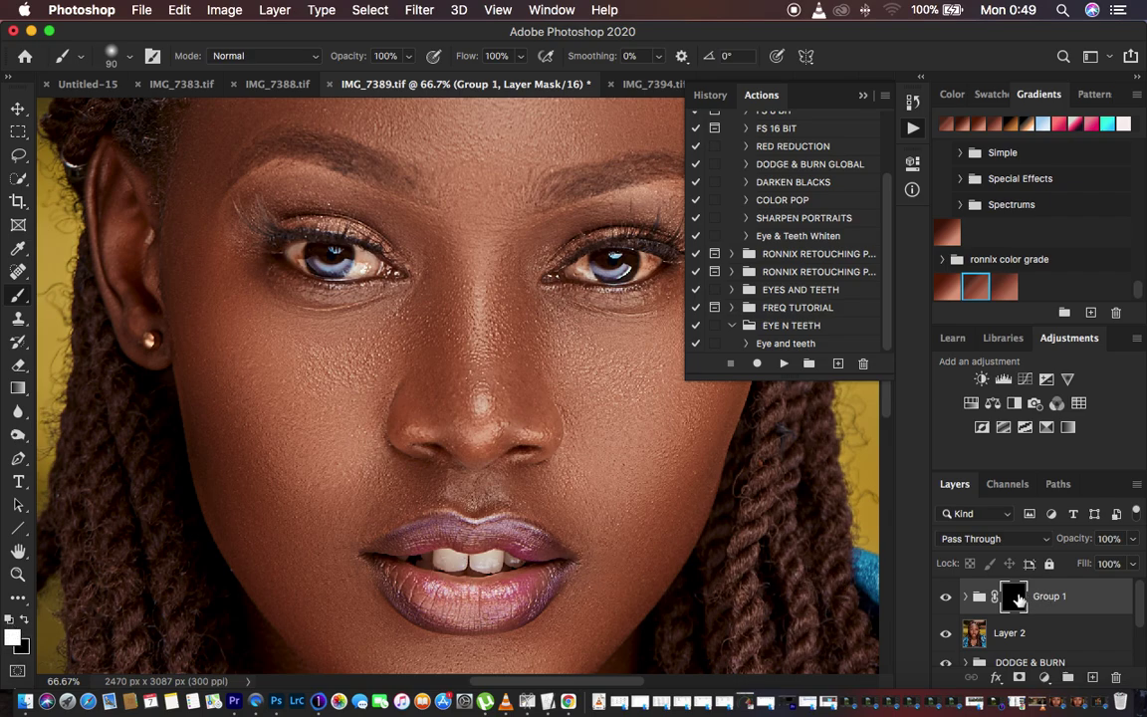
Step: Paint white over both eyes on the group's mask at 100% zoom, using a 25 px brush
{"action": "key", "text": "super+1"}
{"action": "key", "text": "bracketleft"}
{"action": "key", "text": "bracketleft"}
{"action": "key", "text": "bracketleft"}
{"action": "key", "text": "bracketleft"}
{"action": "key", "text": "bracketleft"}
{"action": "key", "text": "bracketleft"}
{"action": "key", "text": "bracketleft"}
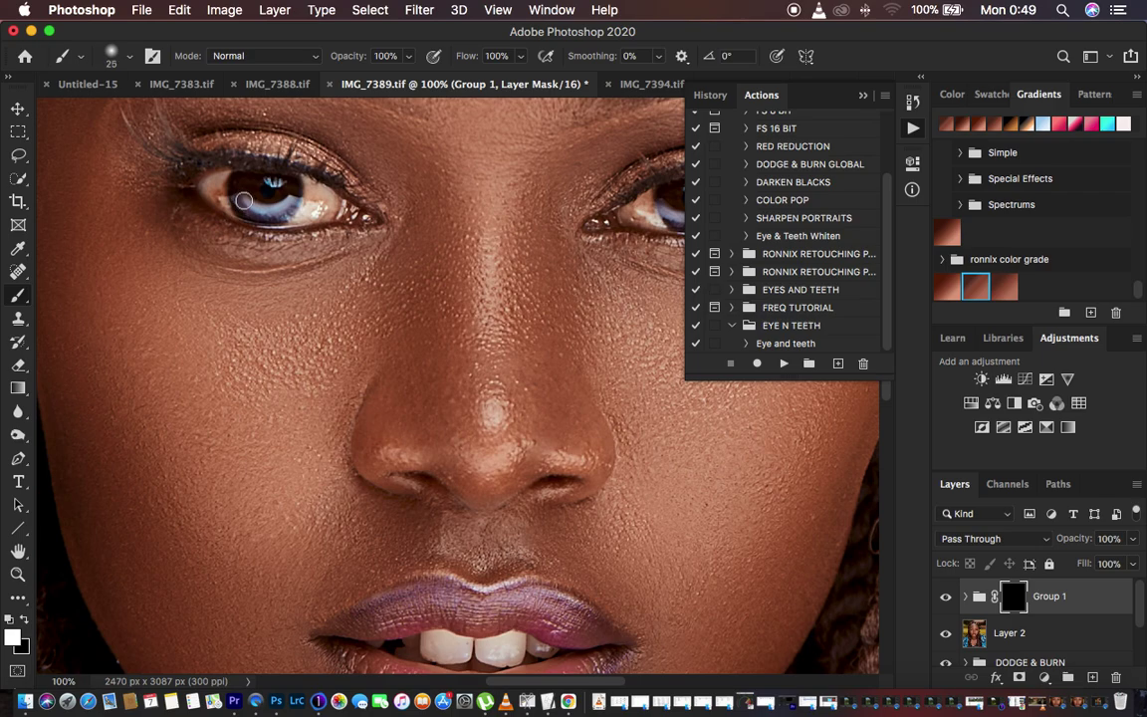
{"action": "mouse_move", "coordinate": [243, 202]}
{"action": "left_mouse_down"}
{"action": "mouse_move", "coordinate": [217, 181]}
{"action": "mouse_move", "coordinate": [211, 189]}
{"action": "mouse_move", "coordinate": [232, 207]}
{"action": "mouse_move", "coordinate": [214, 177]}
{"action": "mouse_move", "coordinate": [257, 202]}
{"action": "mouse_move", "coordinate": [242, 206]}
{"action": "mouse_move", "coordinate": [310, 192]}
{"action": "mouse_move", "coordinate": [296, 216]}
{"action": "mouse_move", "coordinate": [316, 209]}
{"action": "mouse_move", "coordinate": [304, 185]}
{"action": "mouse_move", "coordinate": [323, 195]}
{"action": "mouse_move", "coordinate": [312, 212]}
{"action": "mouse_move", "coordinate": [323, 205]}
{"action": "mouse_move", "coordinate": [294, 216]}
{"action": "mouse_move", "coordinate": [314, 199]}
{"action": "mouse_move", "coordinate": [305, 182]}
{"action": "mouse_move", "coordinate": [330, 205]}
{"action": "mouse_move", "coordinate": [238, 212]}
{"action": "mouse_move", "coordinate": [220, 195]}
{"action": "mouse_move", "coordinate": [226, 166]}
{"action": "mouse_move", "coordinate": [215, 185]}
{"action": "mouse_move", "coordinate": [249, 167]}
{"action": "left_mouse_up"}
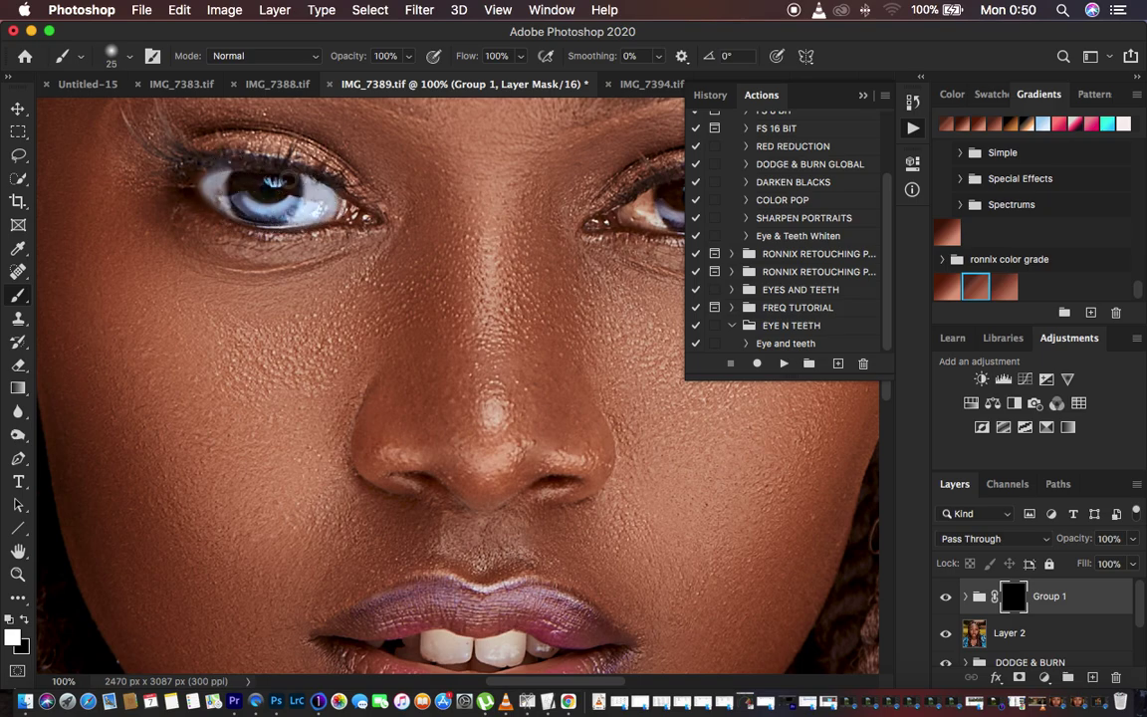
{"action": "scroll", "coordinate": [299, 261], "scroll_direction": "right", "scroll_amount": 10}
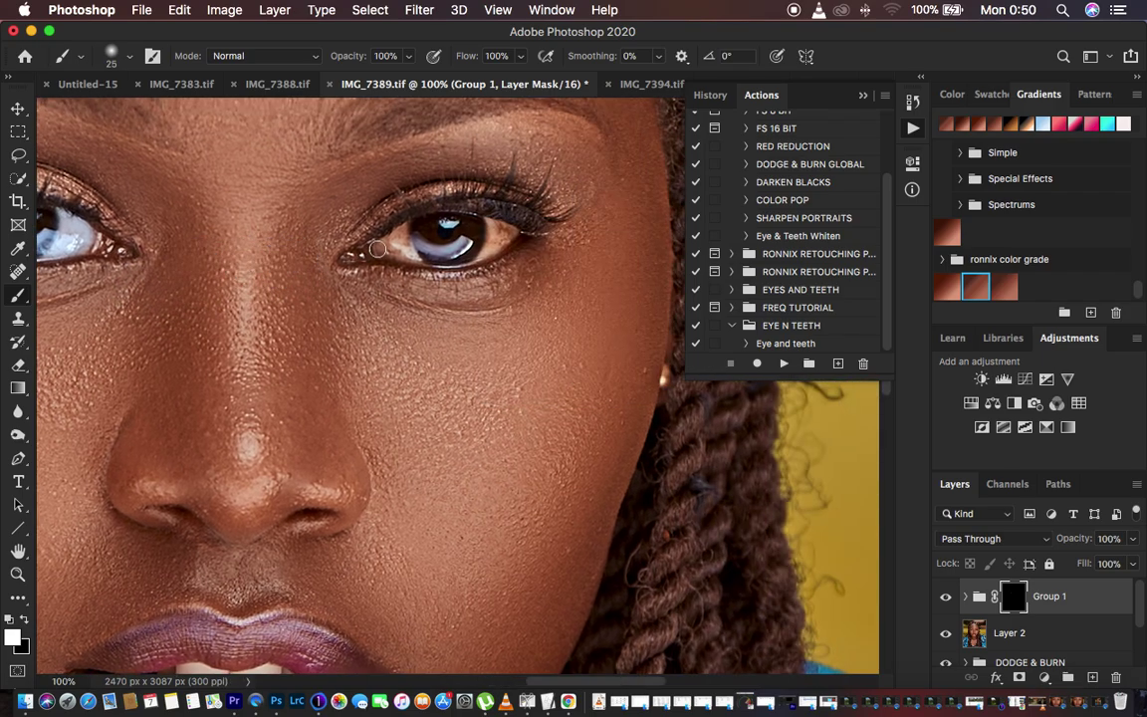
{"action": "mouse_move", "coordinate": [398, 235]}
{"action": "left_mouse_down"}
{"action": "mouse_move", "coordinate": [360, 214]}
{"action": "mouse_move", "coordinate": [358, 227]}
{"action": "mouse_move", "coordinate": [416, 234]}
{"action": "mouse_move", "coordinate": [398, 229]}
{"action": "mouse_move", "coordinate": [443, 211]}
{"action": "mouse_move", "coordinate": [500, 231]}
{"action": "mouse_move", "coordinate": [460, 239]}
{"action": "mouse_move", "coordinate": [474, 249]}
{"action": "mouse_move", "coordinate": [491, 243]}
{"action": "mouse_move", "coordinate": [441, 221]}
{"action": "left_mouse_up"}
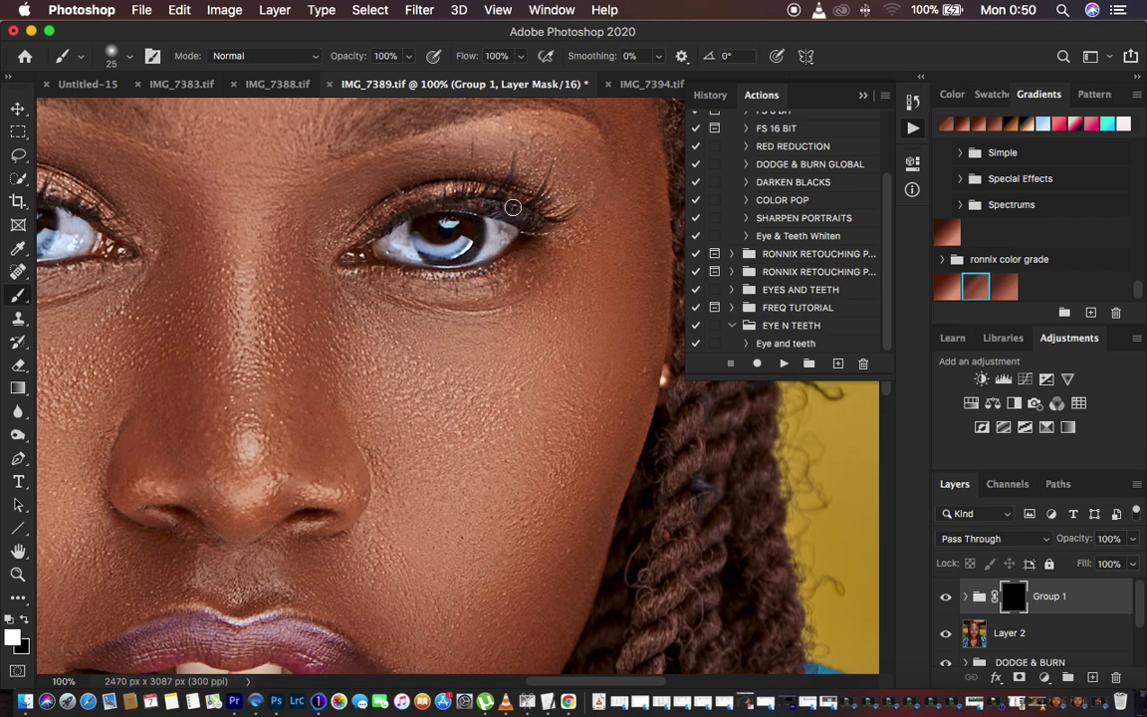
Step: Paint black on the group's mask over the upper lashes of the eye nearest the hair to remove the spilled effect
{"action": "left_click", "coordinate": [25, 620]}
{"action": "mouse_move", "coordinate": [531, 188]}
{"action": "left_mouse_down"}
{"action": "mouse_move", "coordinate": [474, 197]}
{"action": "mouse_move", "coordinate": [504, 206]}
{"action": "mouse_move", "coordinate": [468, 199]}
{"action": "left_mouse_up"}
Step: Paint white over the teeth on the group's mask with the soft brush
{"action": "scroll", "coordinate": [450, 277], "scroll_direction": "down", "scroll_amount": 5}
{"action": "scroll", "coordinate": [450, 277], "scroll_direction": "left", "scroll_amount": 3}
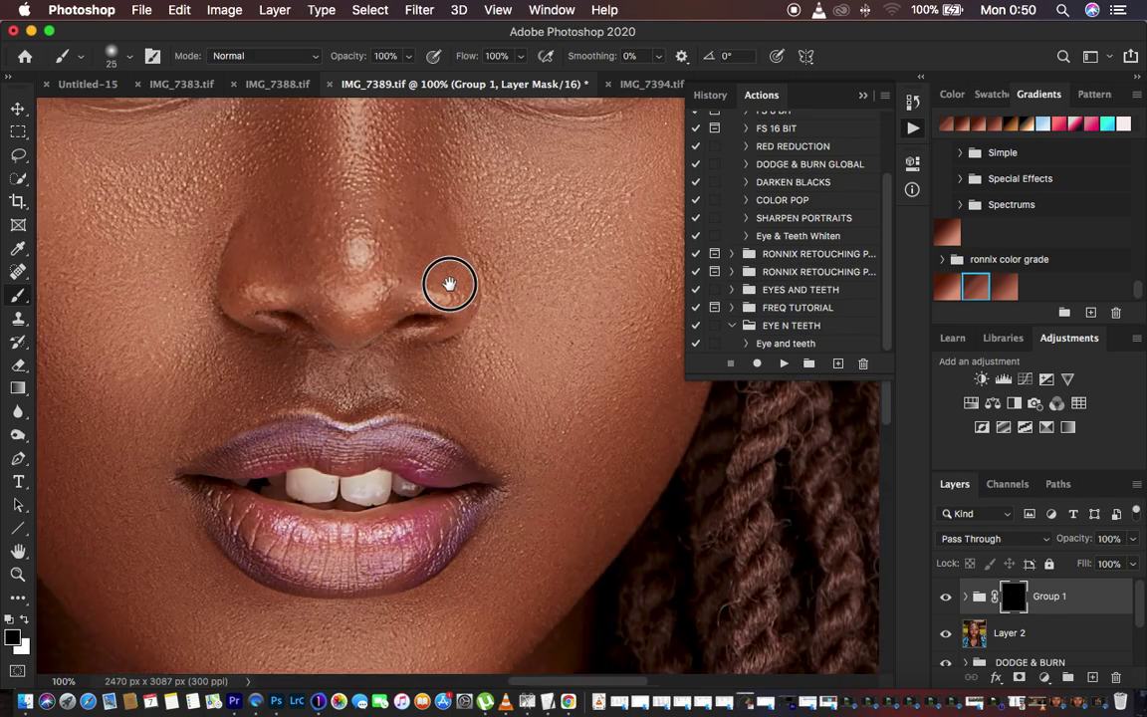
{"action": "left_click", "coordinate": [25, 619]}
{"action": "mouse_move", "coordinate": [361, 430]}
{"action": "left_mouse_down"}
{"action": "mouse_move", "coordinate": [306, 430]}
{"action": "mouse_move", "coordinate": [384, 440]}
{"action": "mouse_move", "coordinate": [361, 430]}
{"action": "mouse_move", "coordinate": [428, 430]}
{"action": "mouse_move", "coordinate": [400, 440]}
{"action": "mouse_move", "coordinate": [443, 429]}
{"action": "mouse_move", "coordinate": [413, 439]}
{"action": "mouse_move", "coordinate": [282, 429]}
{"action": "mouse_move", "coordinate": [438, 435]}
{"action": "left_mouse_up"}
Step: Lower the opacity of Group 1 to 67% while viewing the whole face, and collapse the list of actions
{"action": "key", "text": "super+0"}
{"action": "key", "text": "super+minus"}
{"action": "key", "text": "super+minus"}
{"action": "key", "text": "super+minus"}
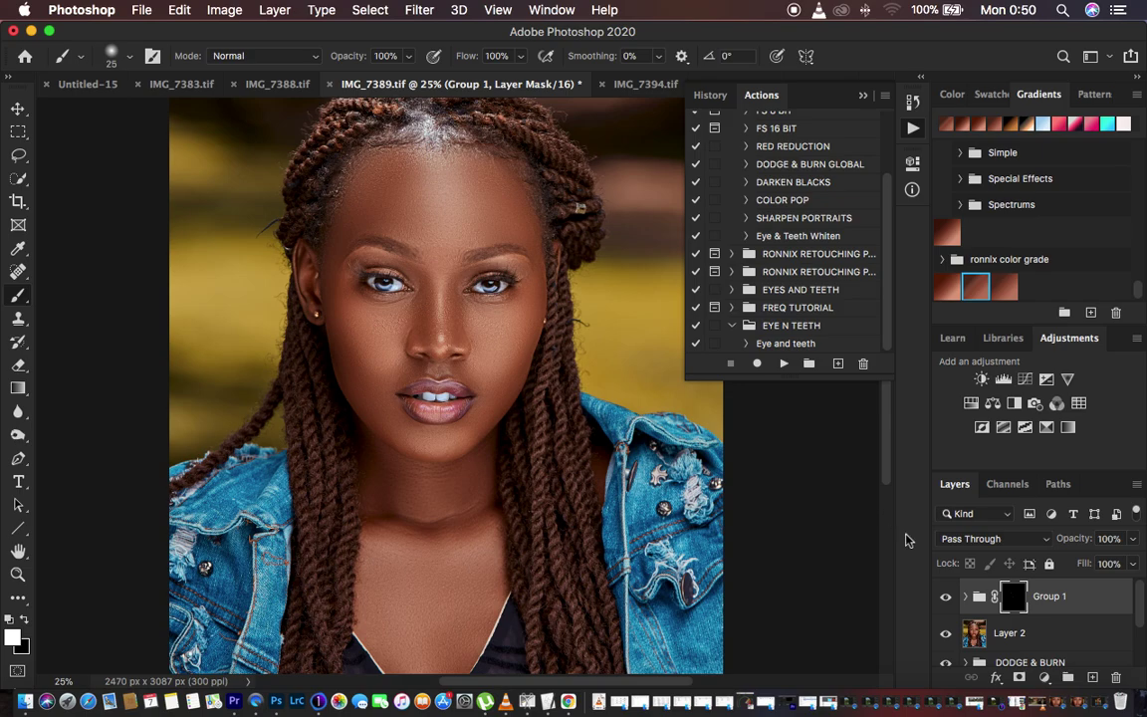
{"action": "left_click_drag", "start_coordinate": [1075, 541], "coordinate": [1039, 566]}
{"action": "left_click", "coordinate": [862, 97]}
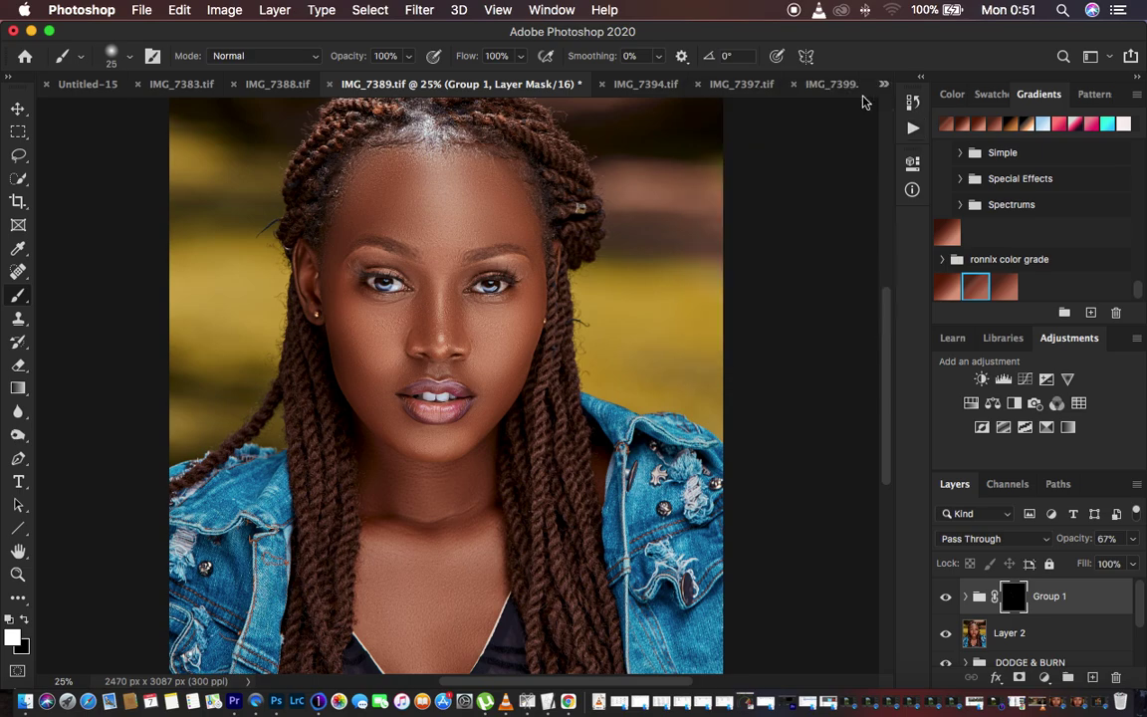
Step: Delete Group 1 and play the "Eye and teeth" action on Layer 2 to rebuild the masked adjustment group
{"action": "left_click_drag", "start_coordinate": [1070, 596], "coordinate": [1114, 677]}
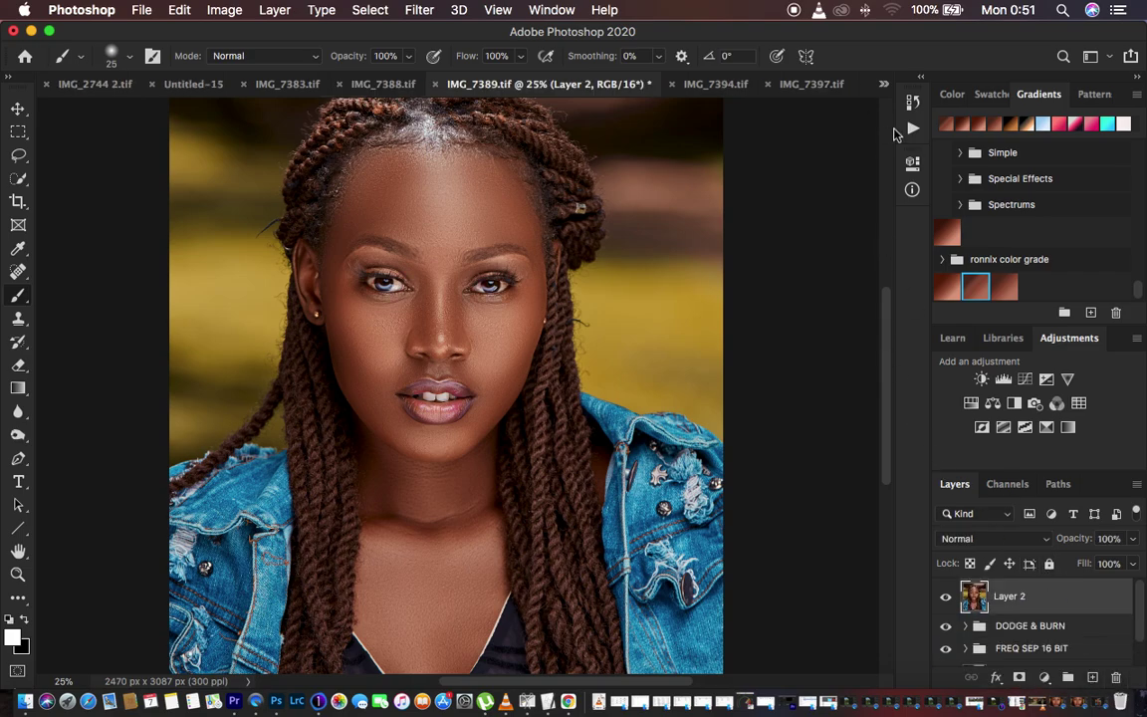
{"action": "key", "text": "alt+F9"}
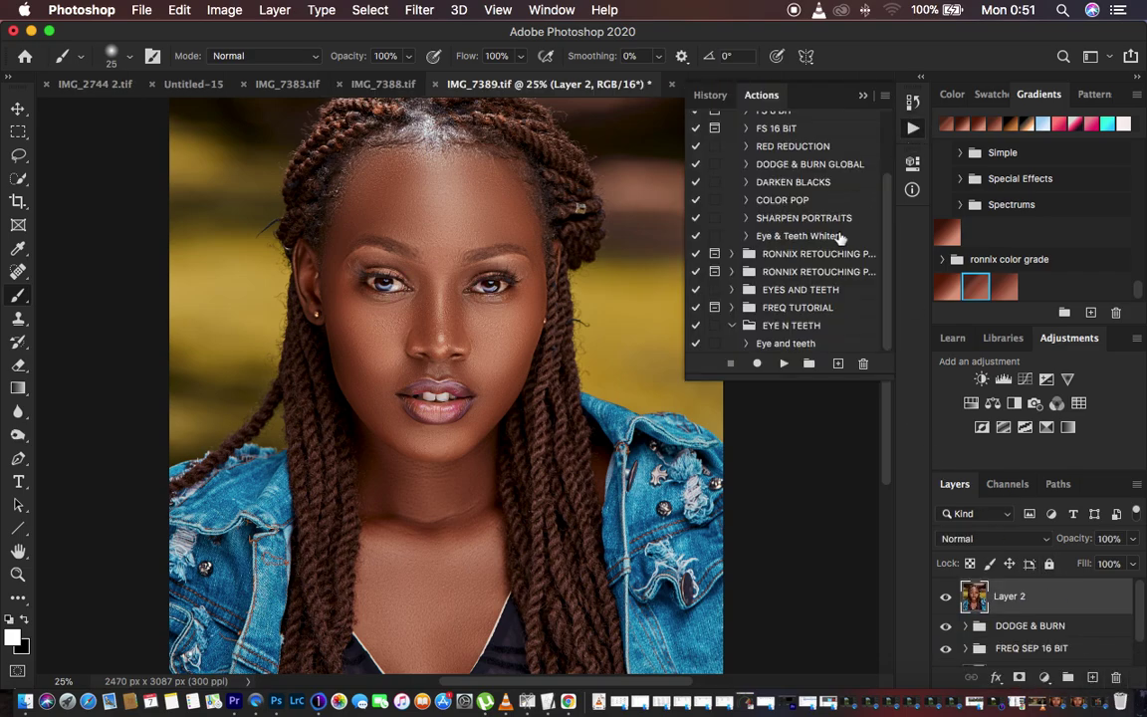
{"action": "left_click", "coordinate": [796, 345]}
{"action": "left_click", "coordinate": [784, 363]}
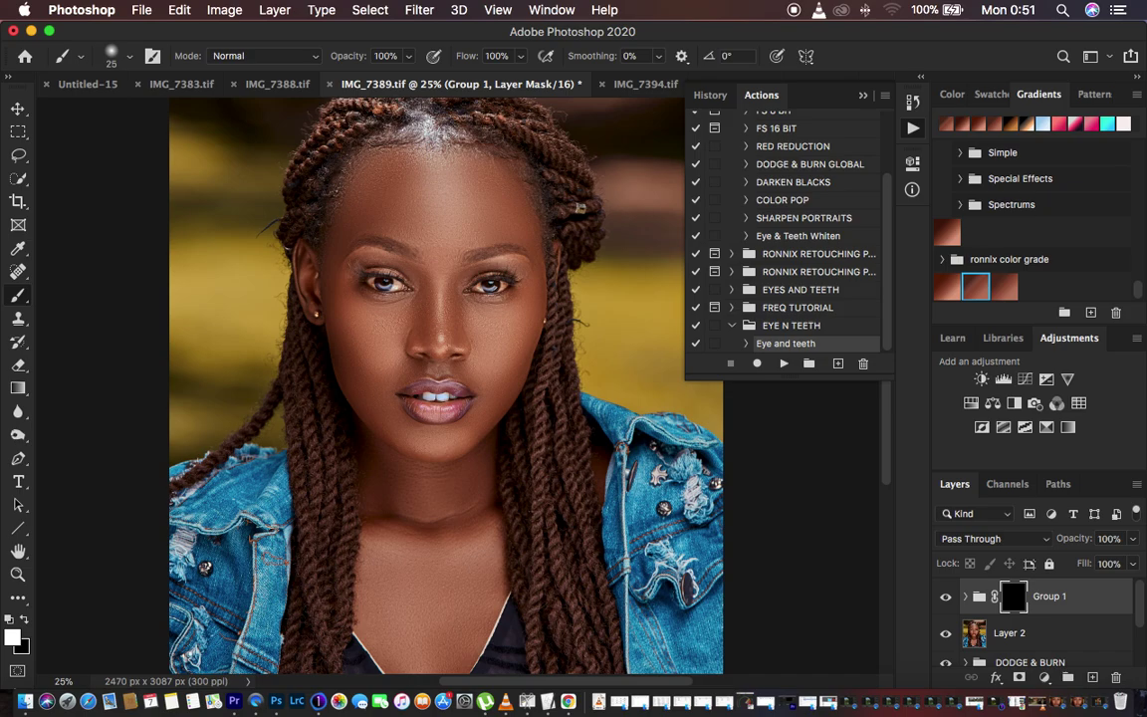
{"action": "left_click", "coordinate": [863, 95]}
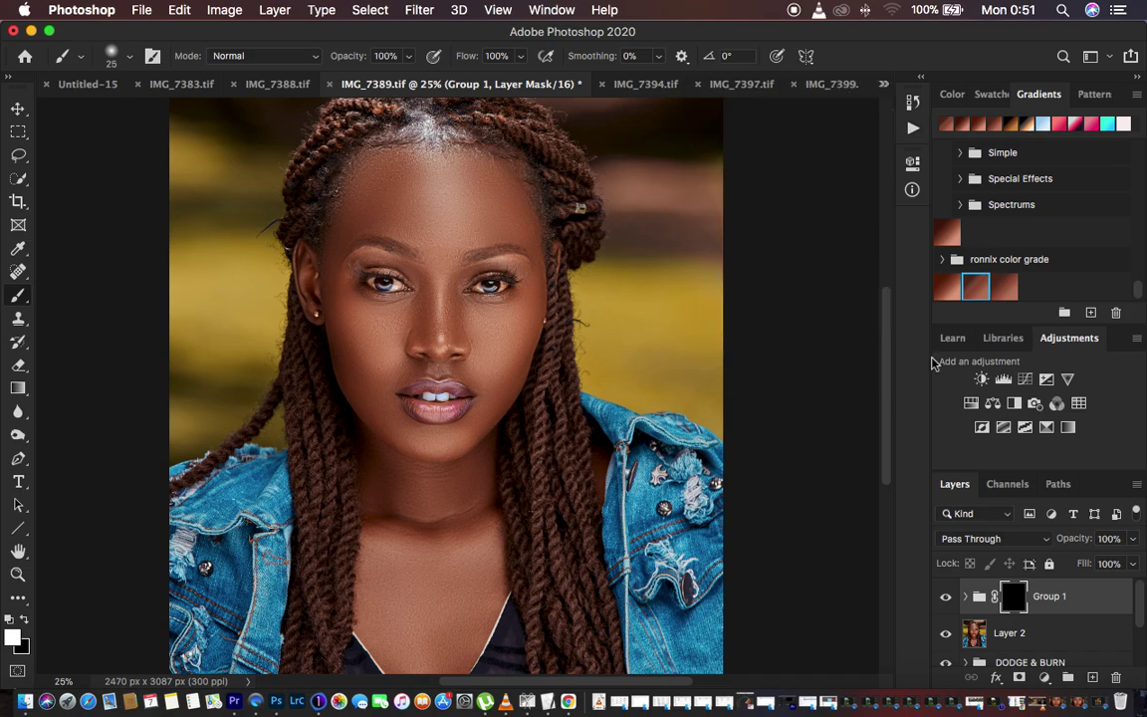